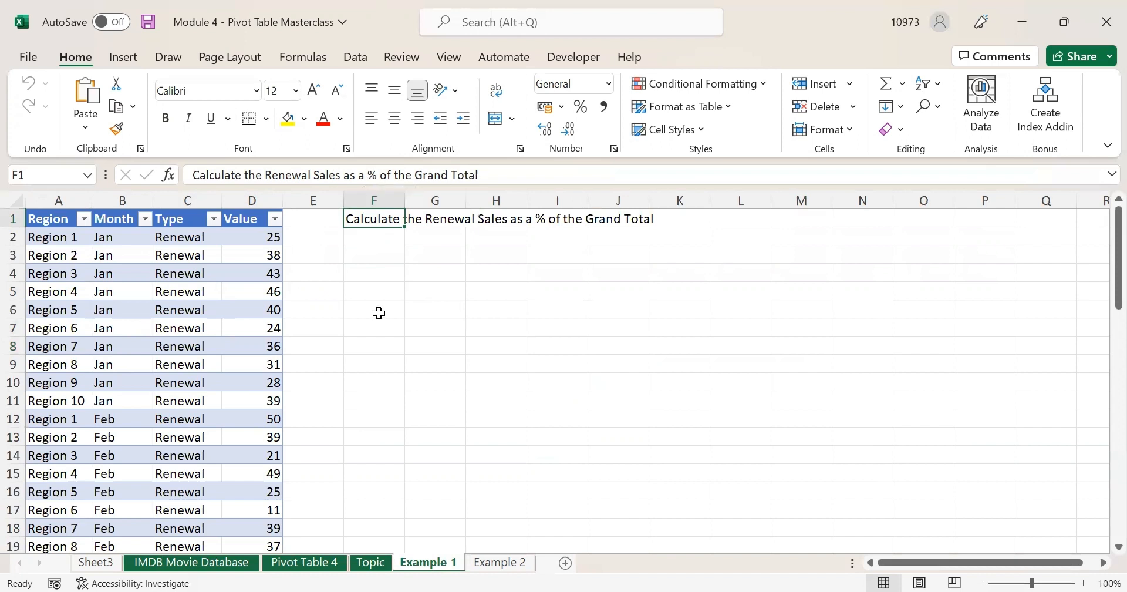
# - Show the Example 1 sheet with the Region/Month/Type/Value data and the Renewal Sales % task
pyautogui.click(362, 286)
# - Select the full source table A1:D61, starting from the Region header cell
pyautogui.click(356, 218)
pyautogui.click(372, 270)
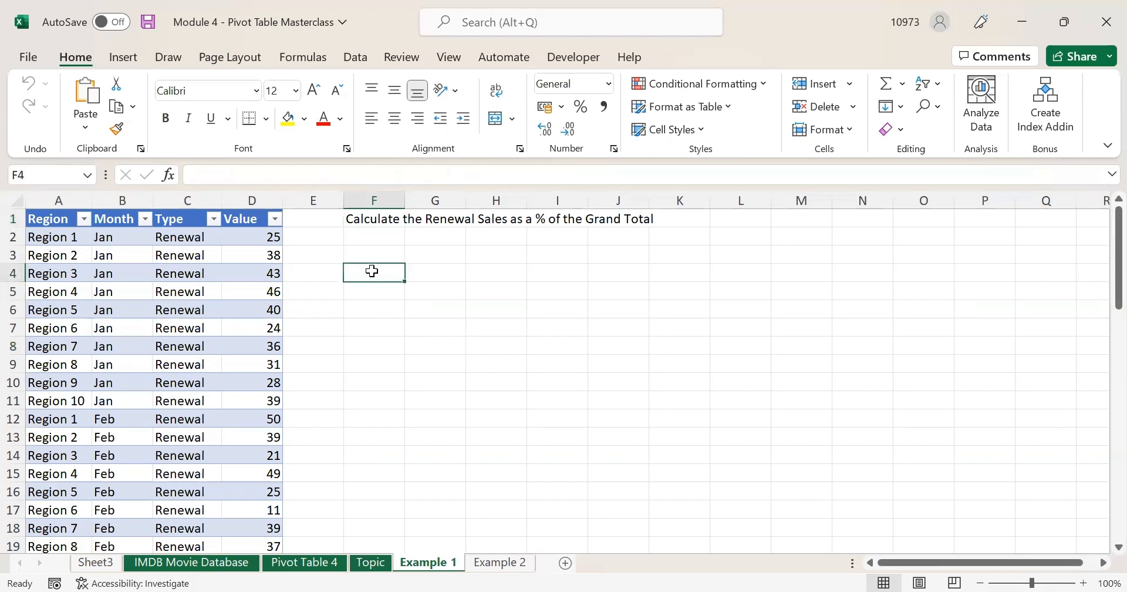
pyautogui.moveTo(56, 224); pyautogui.dragTo(258, 498)
pyautogui.click(259, 442)
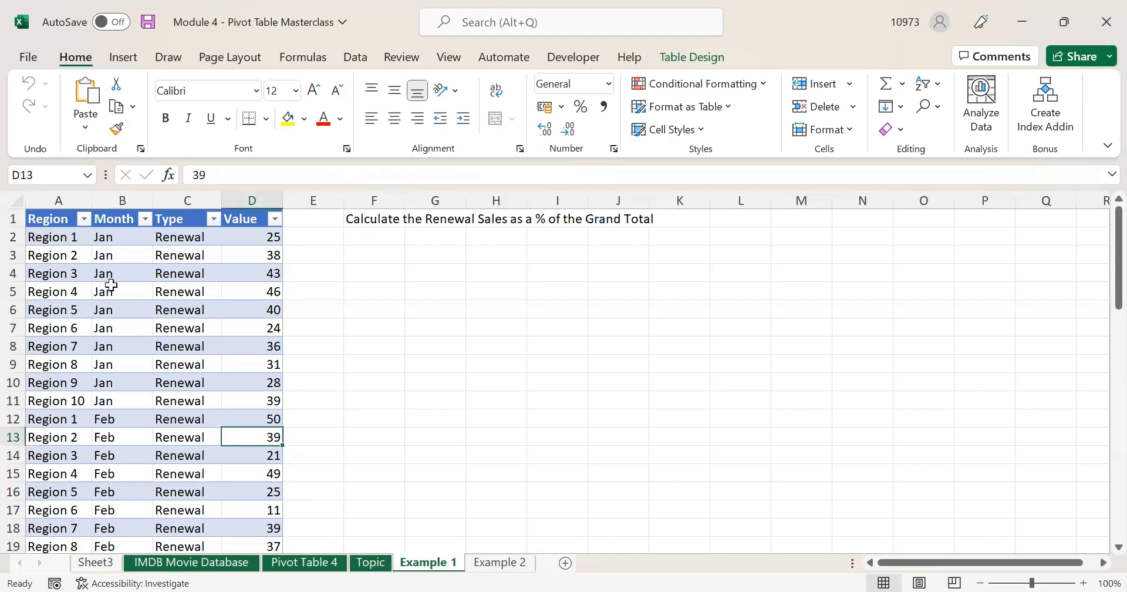
pyautogui.click(52, 219)
pyautogui.hotkey('ctrl', 'shift', 'Right')
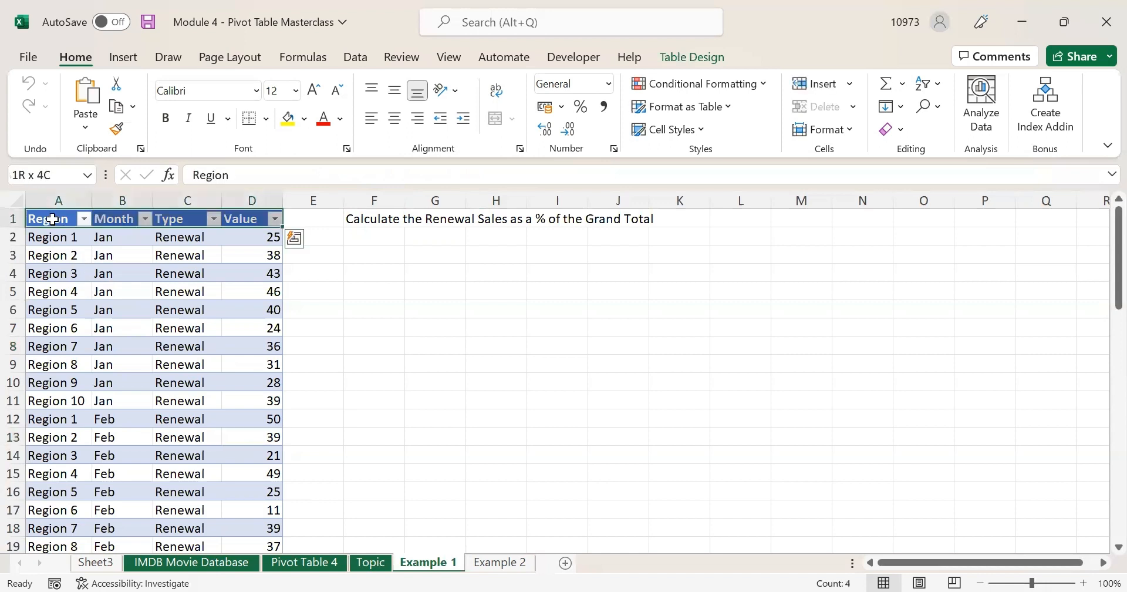
pyautogui.hotkey('ctrl', 'shift', 'Down')
pyautogui.scroll(14, 209, 343)
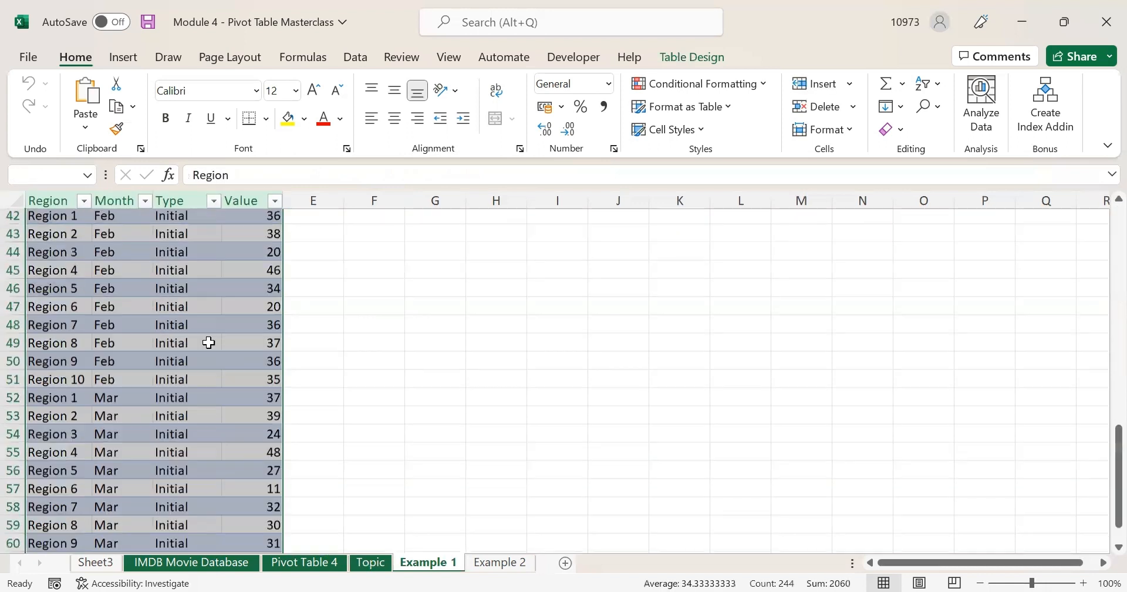
pyautogui.click(126, 57)
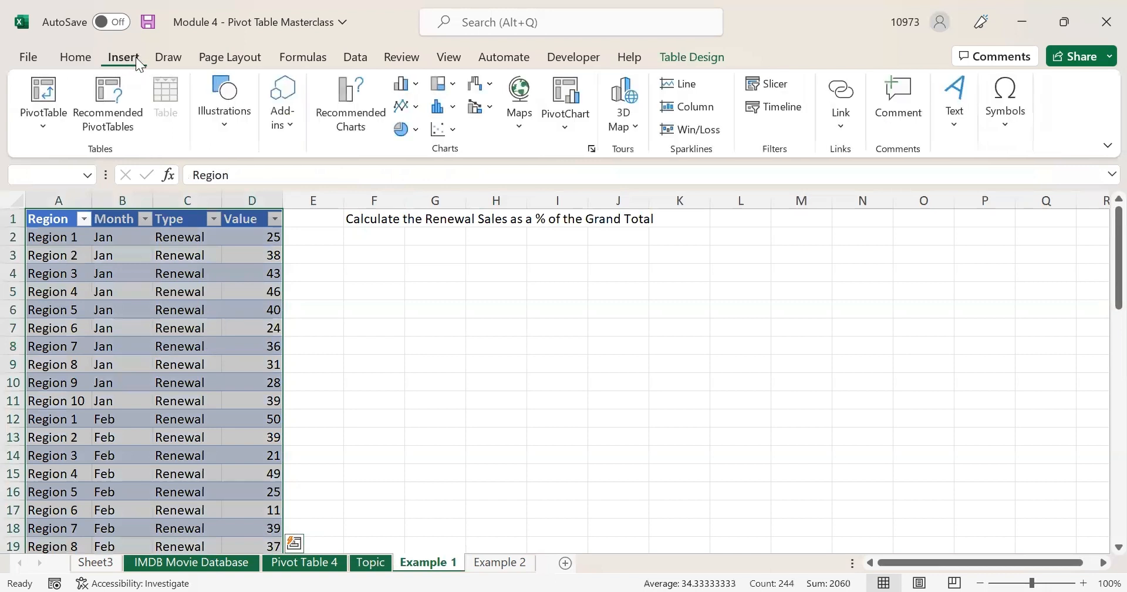
# - Insert a PivotTable from Table1 on the existing worksheet at cell F3
pyautogui.click(56, 106)
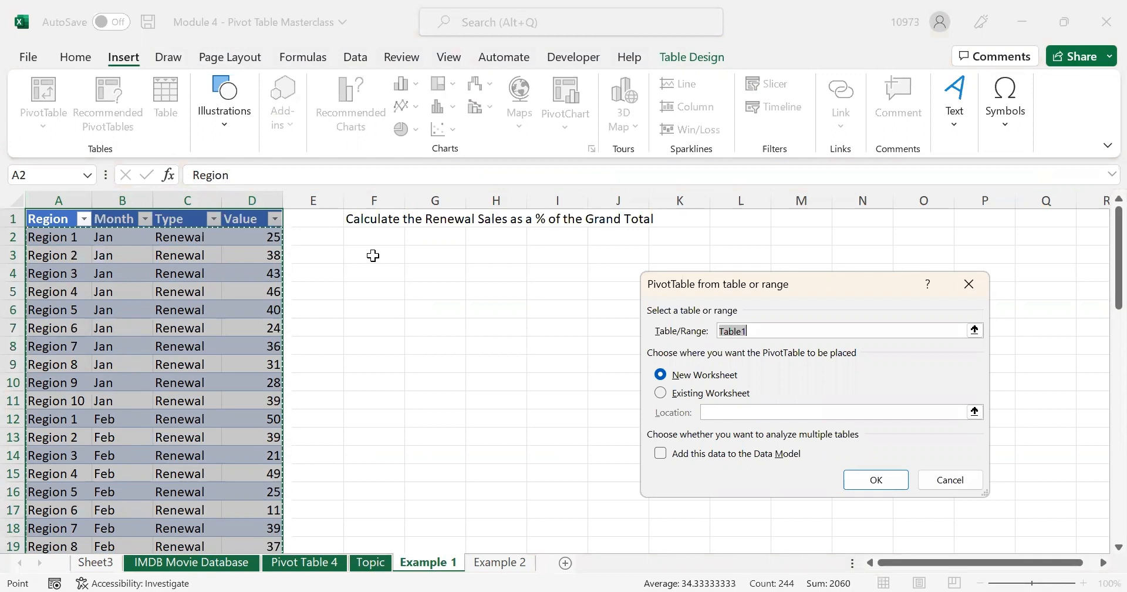
pyautogui.click(722, 397)
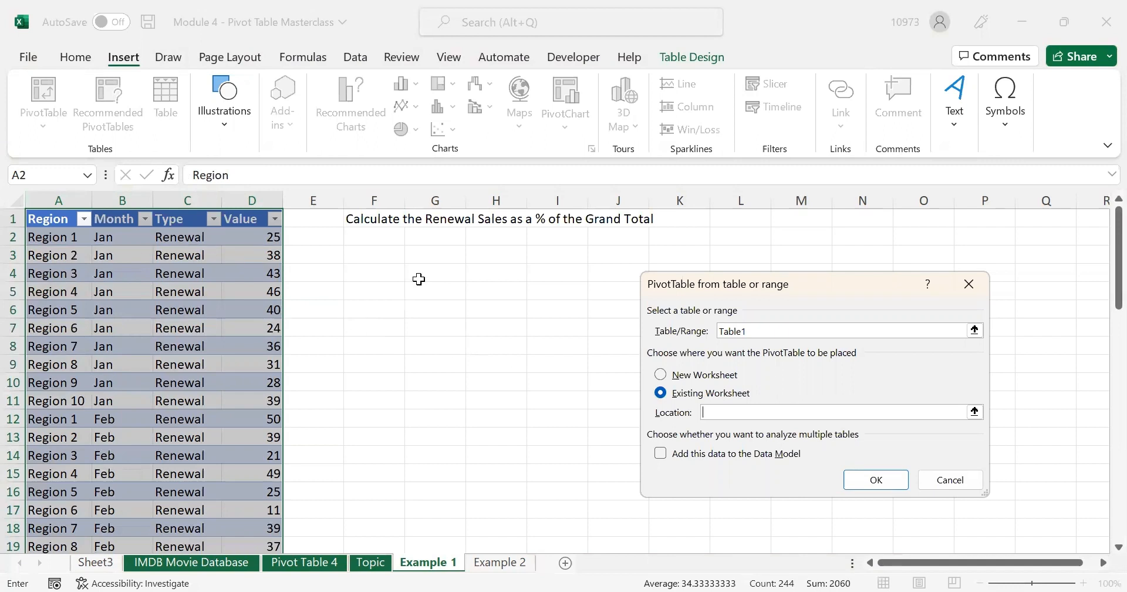
pyautogui.click(367, 254)
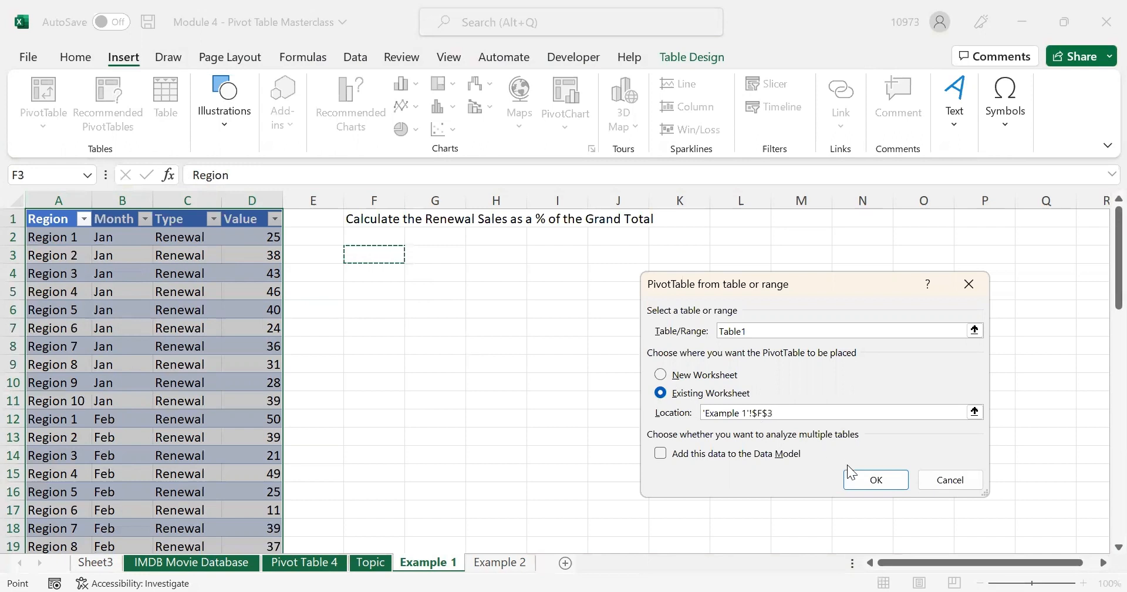
pyautogui.click(867, 478)
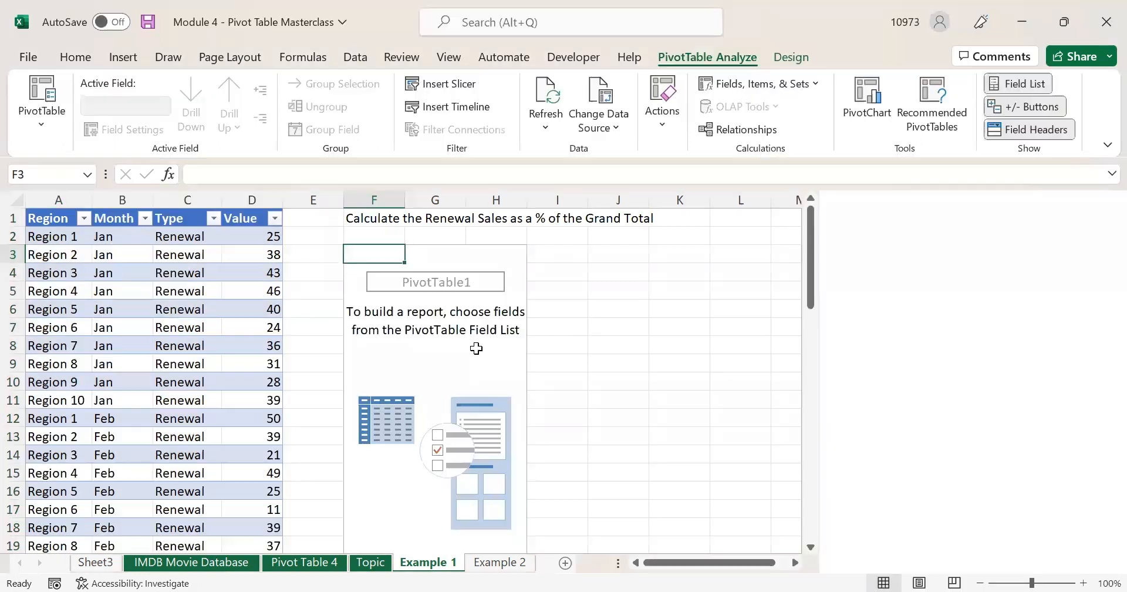
# - Put Region and Type in Rows, Month in Columns, and Sum of Value in Values
pyautogui.click(517, 269)
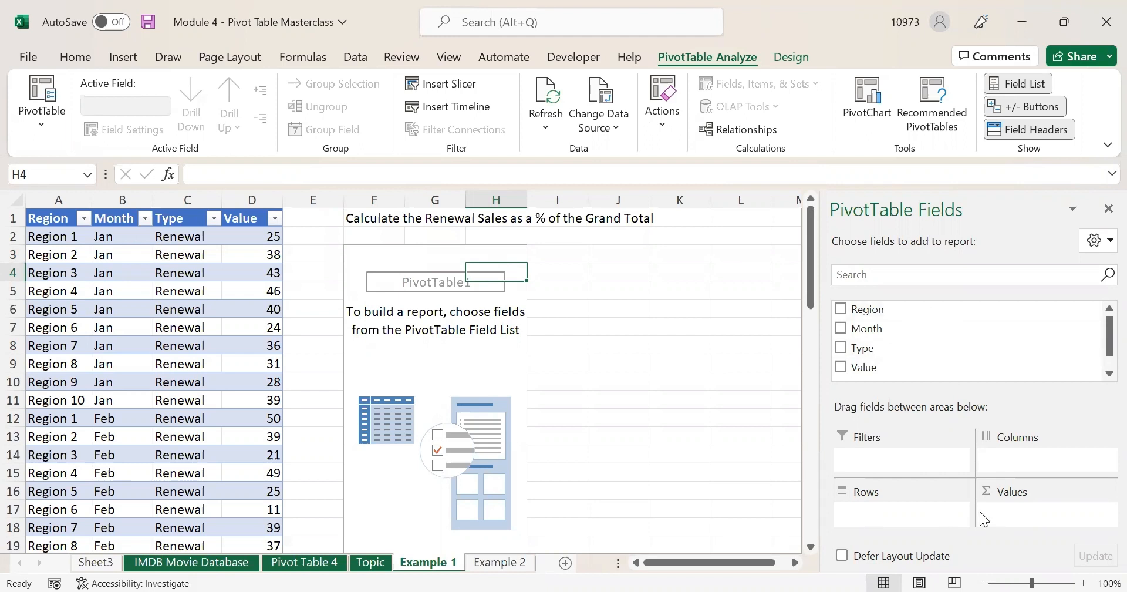
pyautogui.click(875, 308)
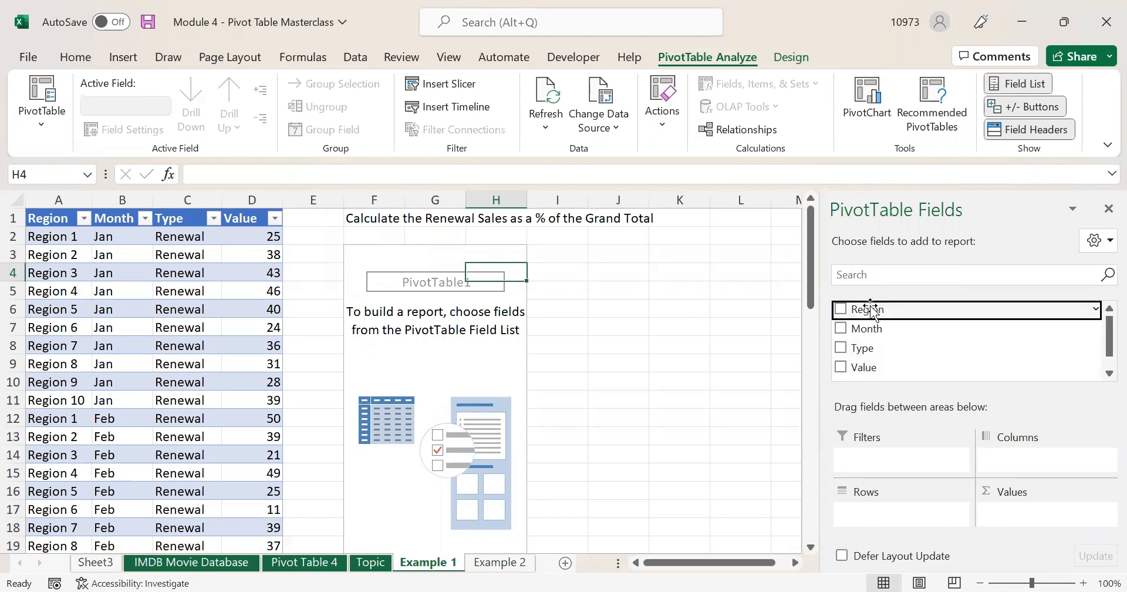
pyautogui.moveTo(858, 311); pyautogui.dragTo(881, 514)
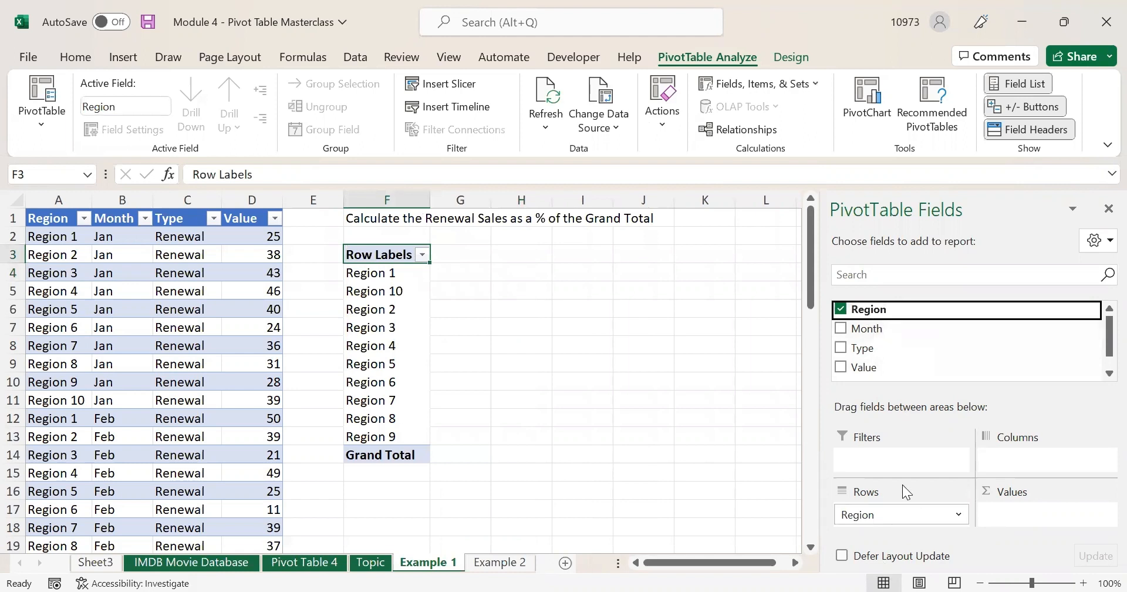
pyautogui.moveTo(868, 328); pyautogui.dragTo(1028, 458)
pyautogui.moveTo(866, 349); pyautogui.dragTo(895, 526)
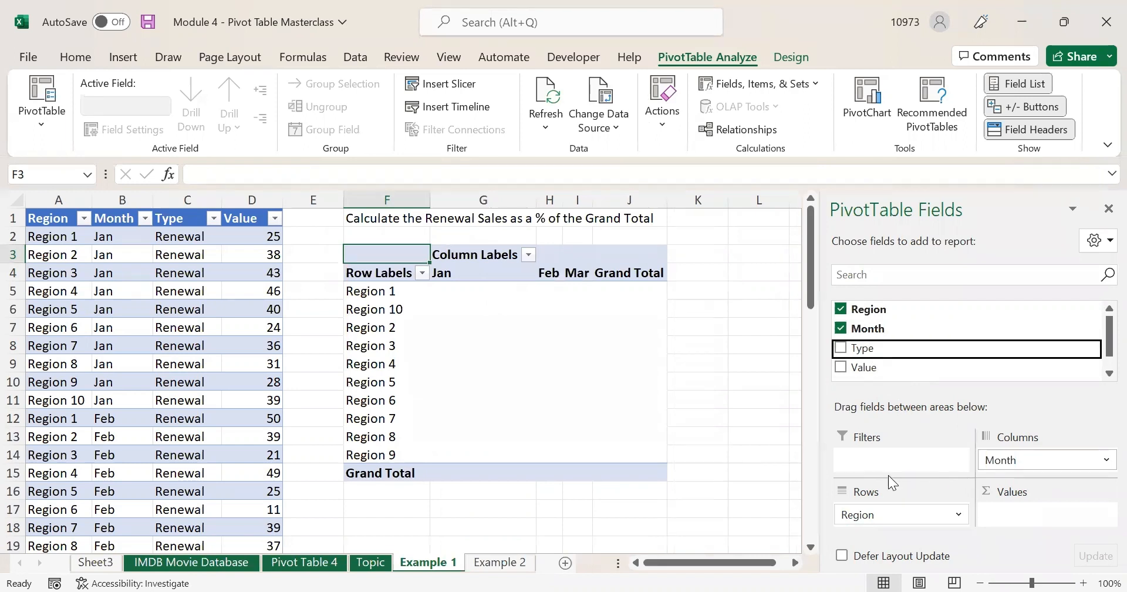
pyautogui.moveTo(863, 367); pyautogui.dragTo(1018, 516)
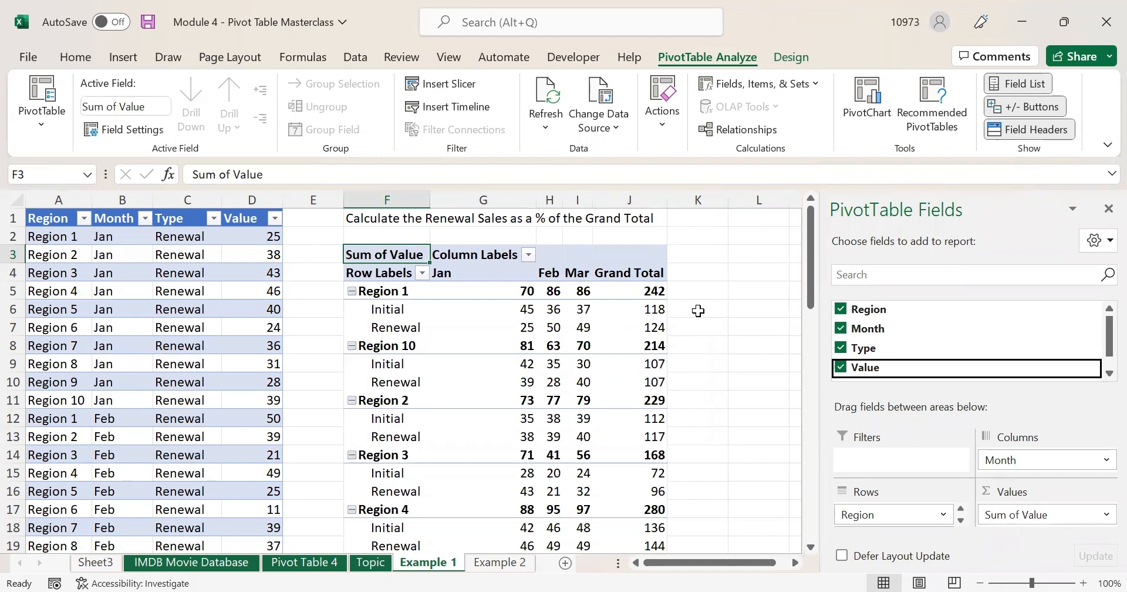
pyautogui.moveTo(572, 330)
pyautogui.moveTo(528, 324)
pyautogui.click(374, 218)
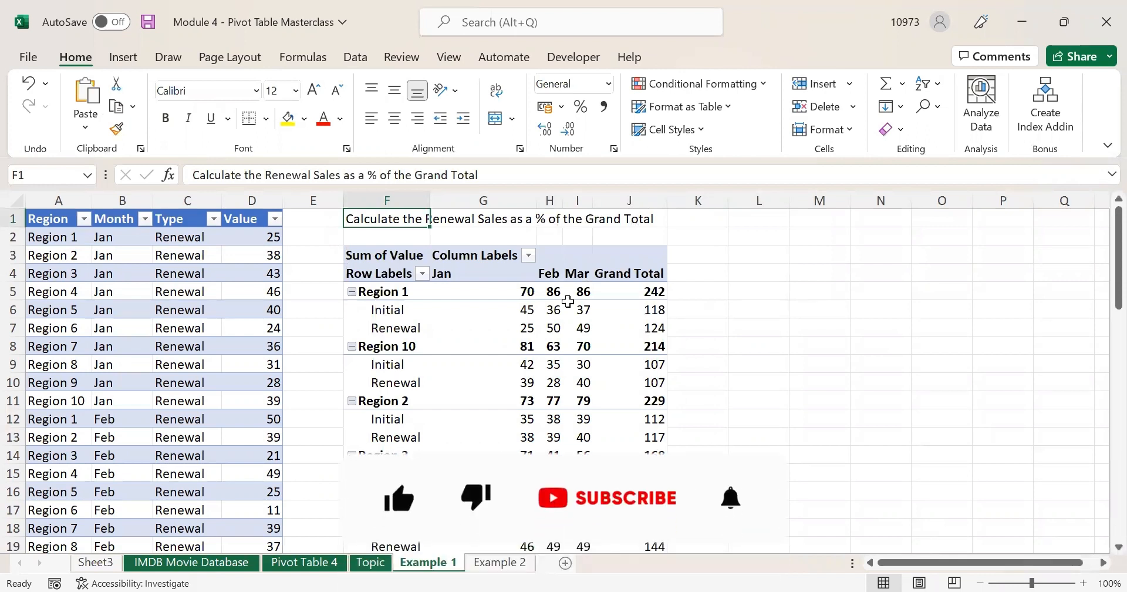
# - Check Region 1's Initial and Renewal figures (totals 242 and 124), then view Example 2
pyautogui.click(381, 332)
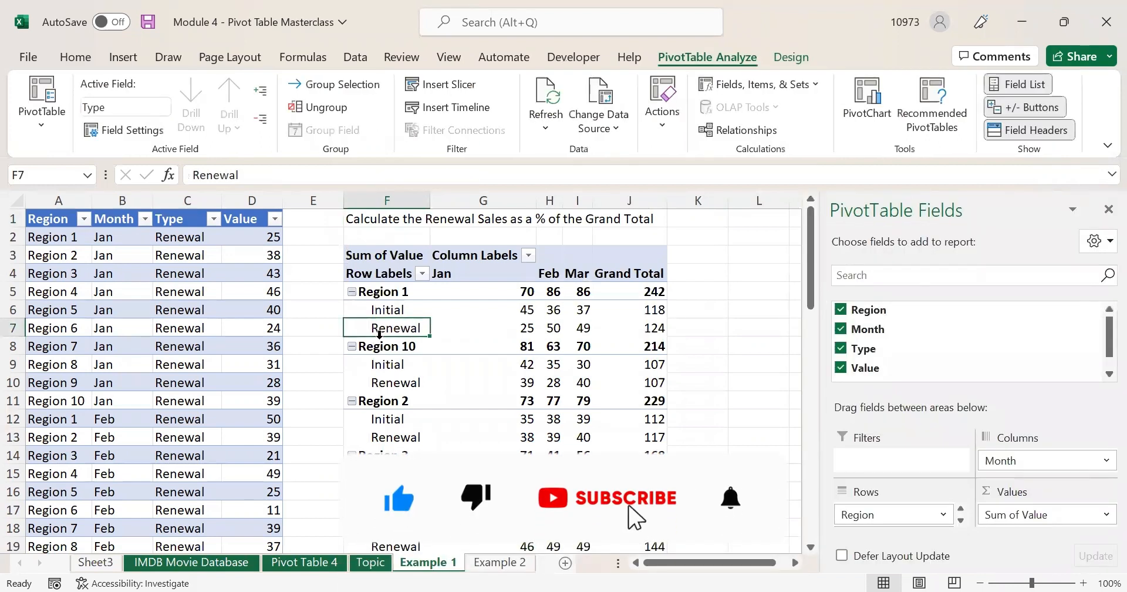
pyautogui.click(636, 291)
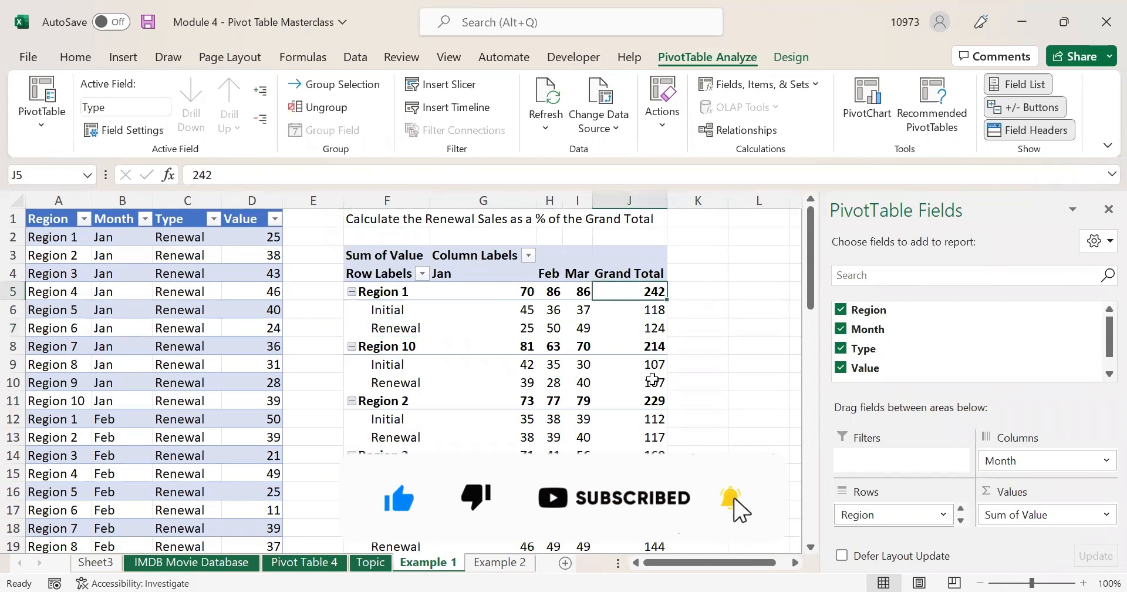
pyautogui.keyDown('shift'); pyautogui.click(652, 379); pyautogui.keyUp('shift')
pyautogui.click(642, 328)
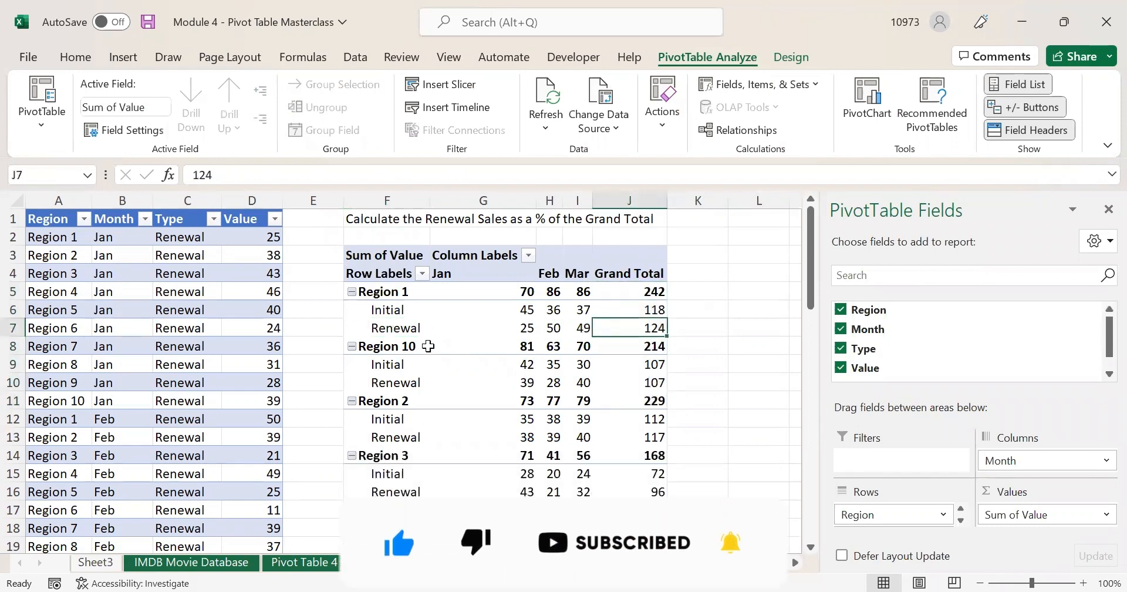
pyautogui.click(397, 328)
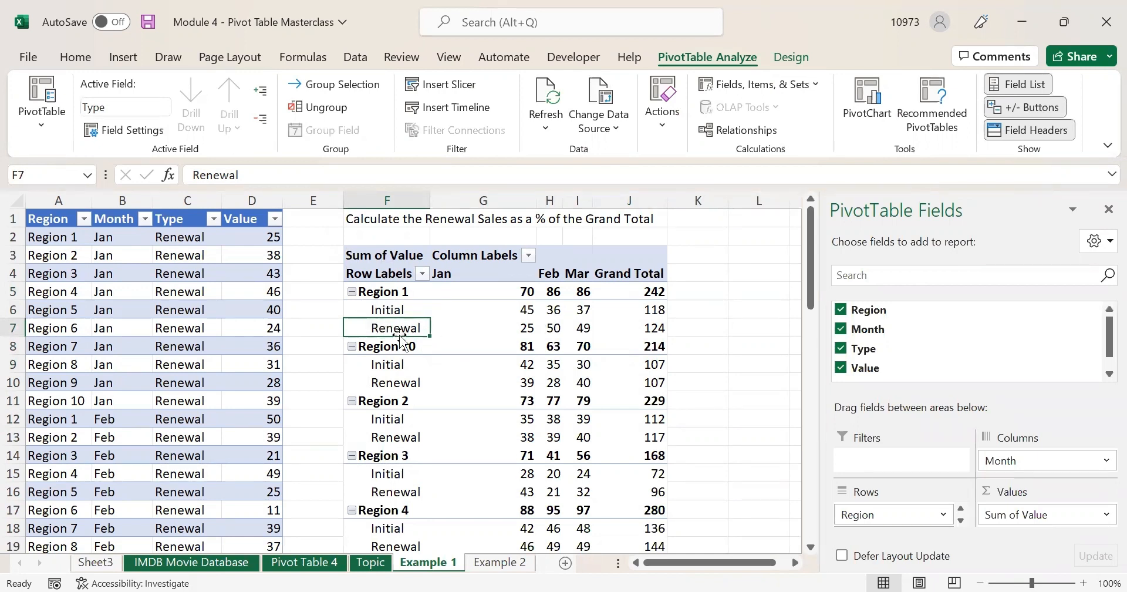
pyautogui.click(382, 310)
pyautogui.click(387, 326)
pyautogui.click(498, 562)
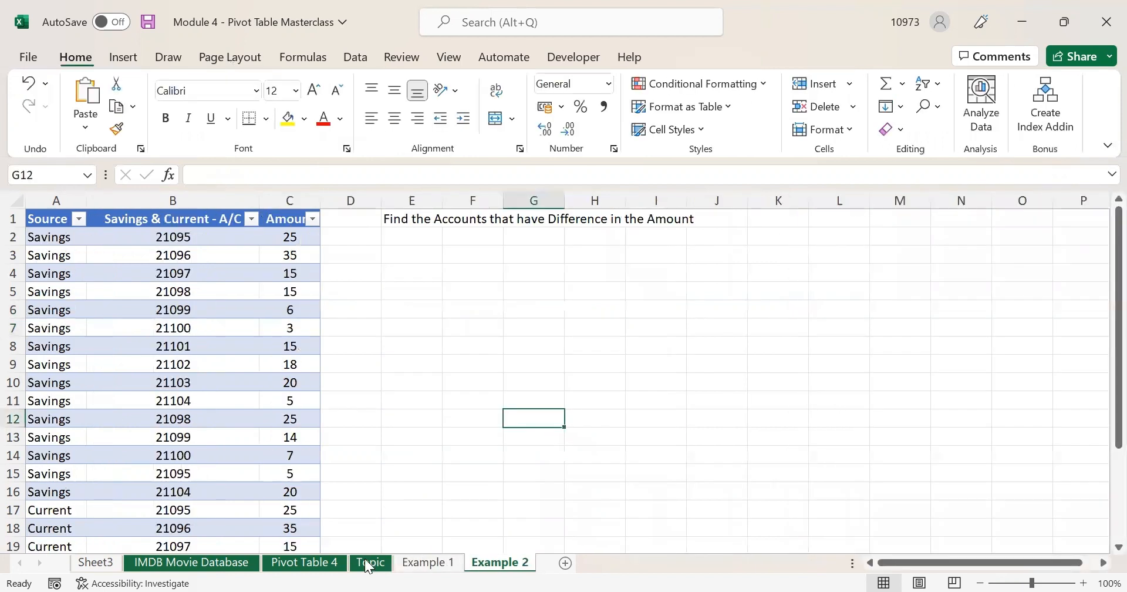
# - Review the calculated fields versus items concept on the Topic sheet, then return to Example 1
pyautogui.click(368, 565)
pyautogui.click(199, 376)
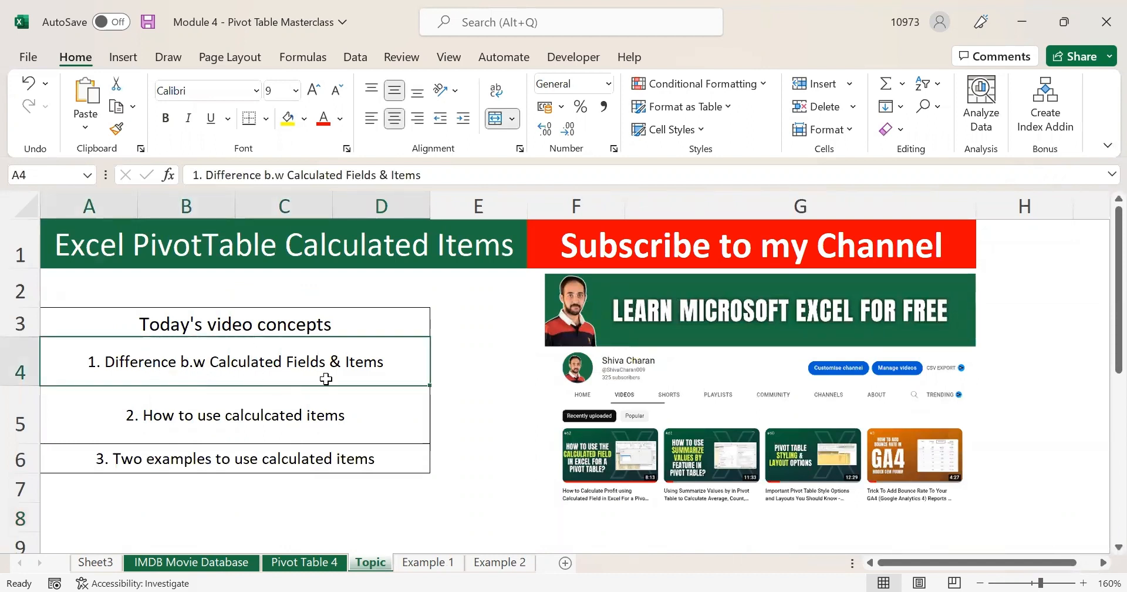
pyautogui.click(427, 563)
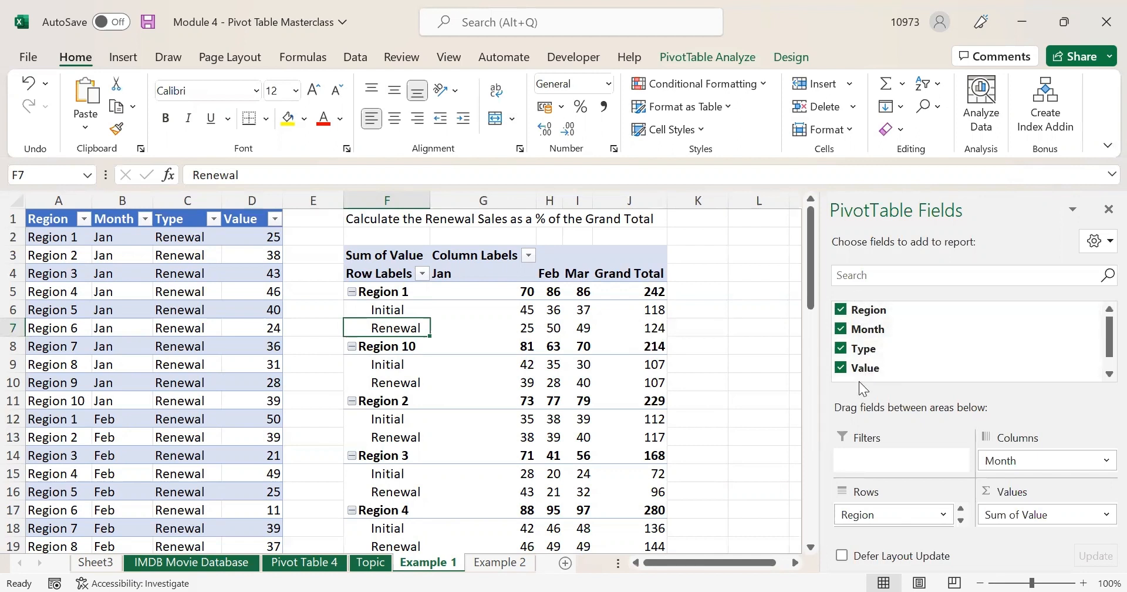
pyautogui.click(46, 220)
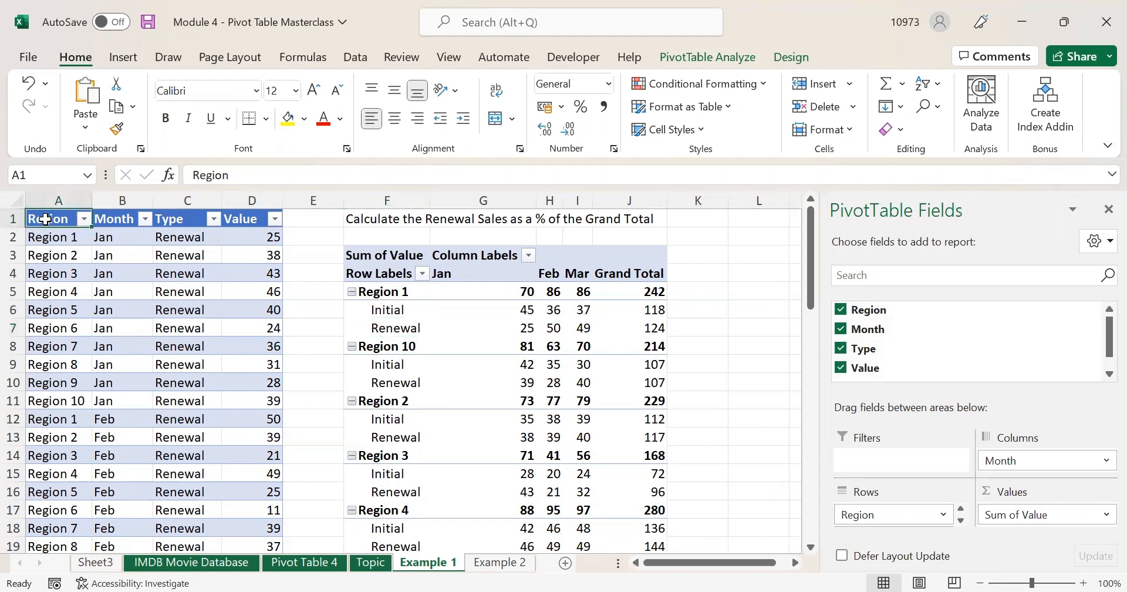
pyautogui.moveTo(46, 220); pyautogui.dragTo(249, 213)
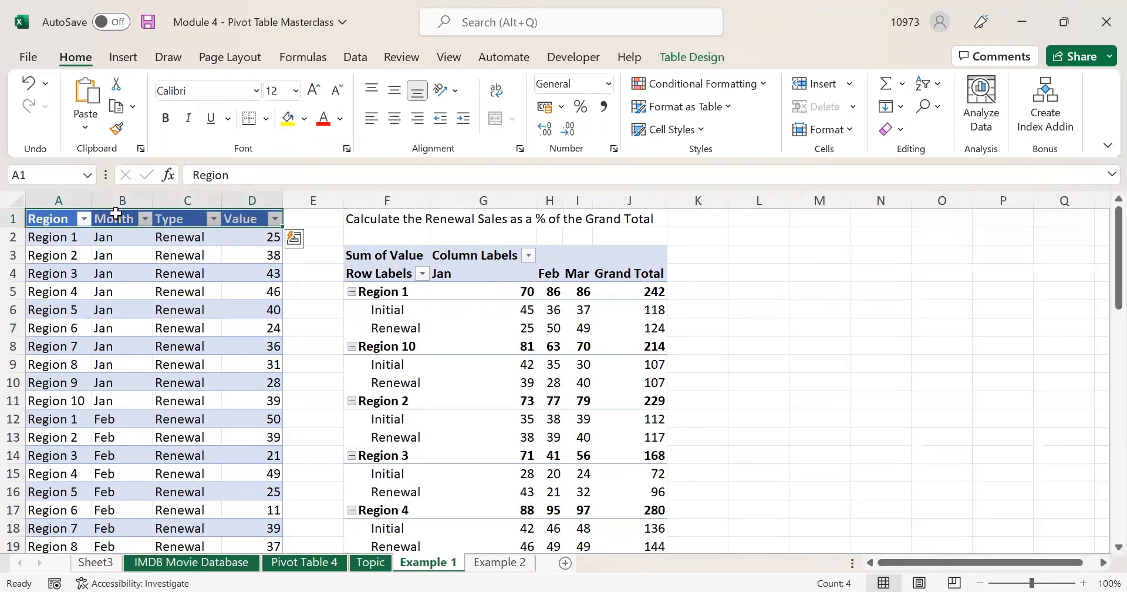
pyautogui.click(47, 218)
pyautogui.click(116, 214)
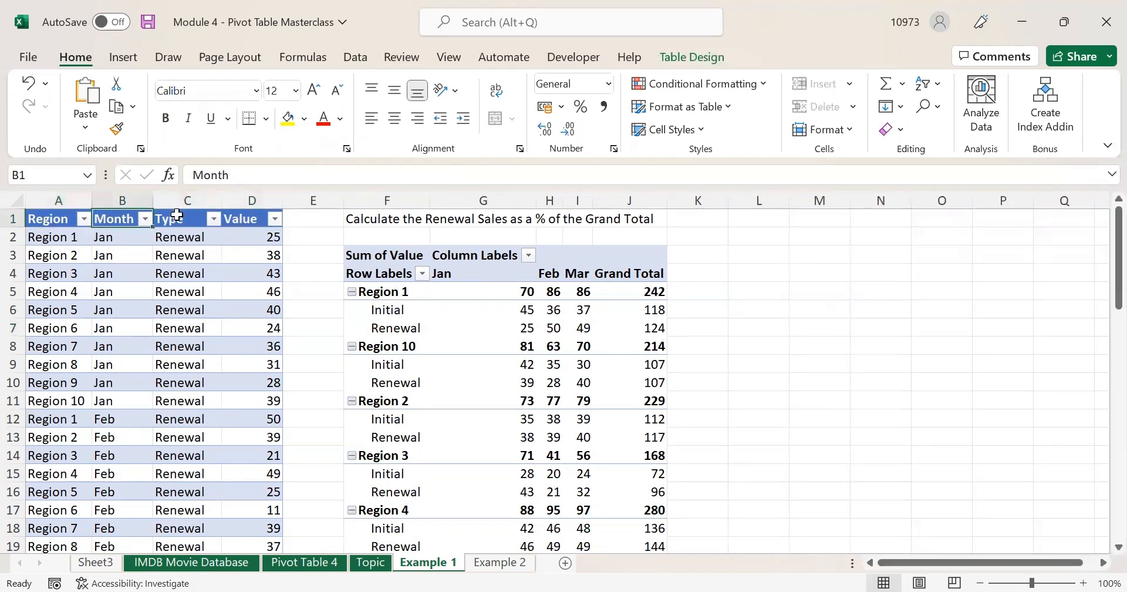
pyautogui.click(176, 215)
pyautogui.hotkey('ctrl', 'a')
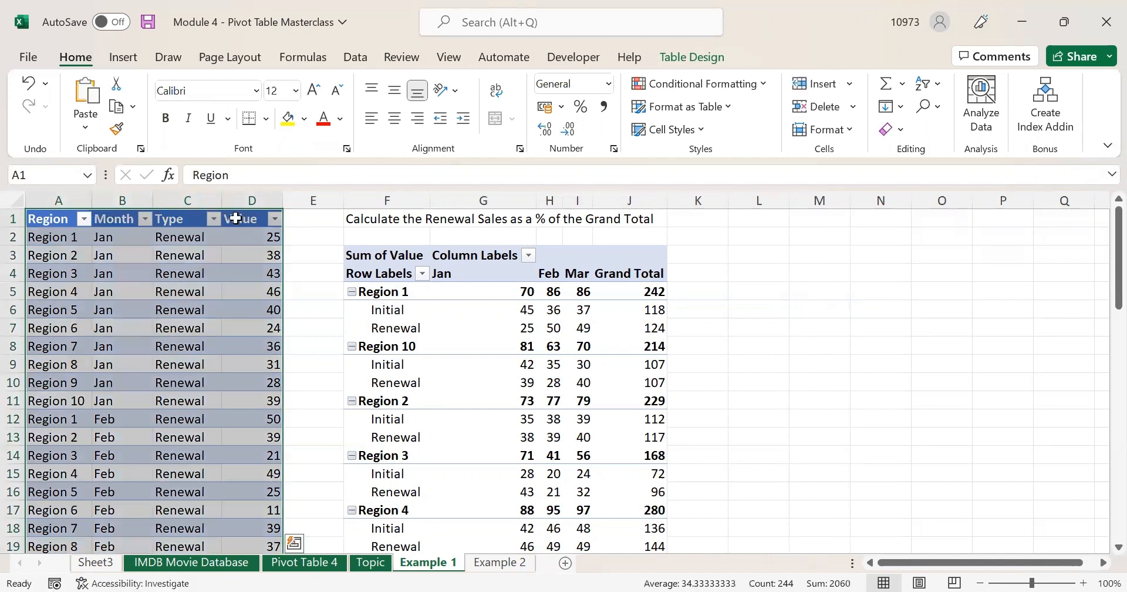
pyautogui.click(236, 216)
pyautogui.click(51, 212)
pyautogui.click(48, 217)
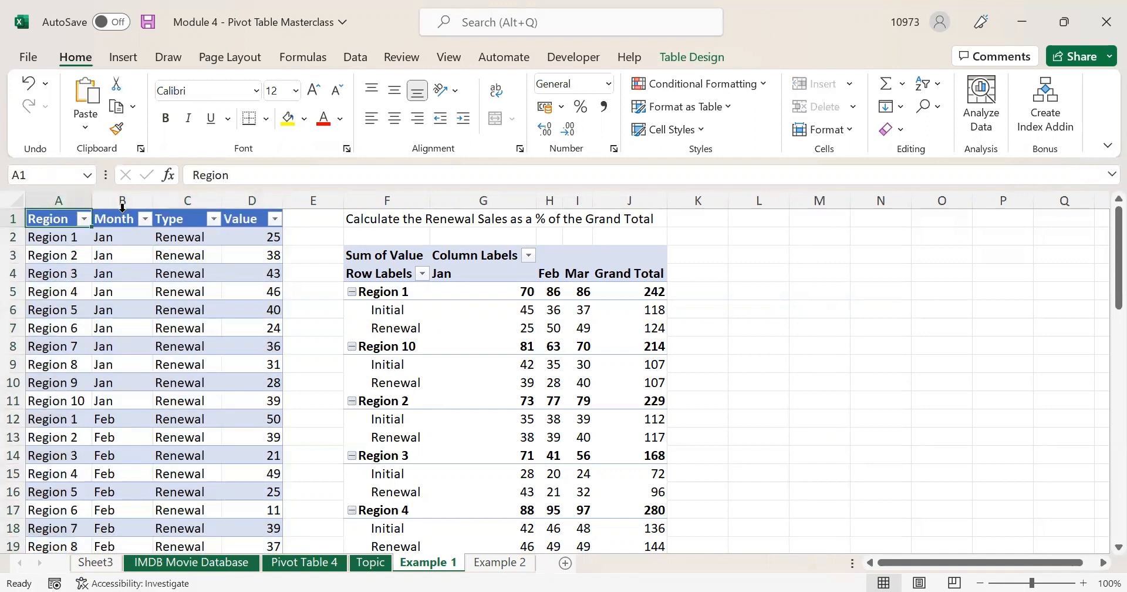
pyautogui.click(122, 207)
pyautogui.click(120, 216)
pyautogui.click(176, 209)
pyautogui.click(231, 216)
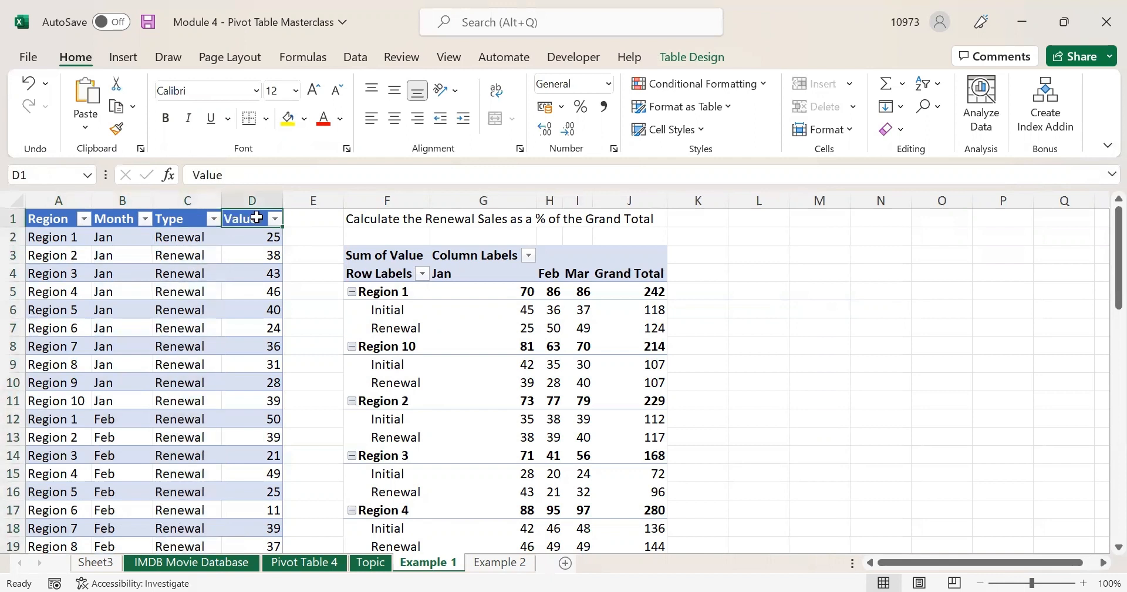
pyautogui.click(460, 311)
pyautogui.moveTo(579, 333)
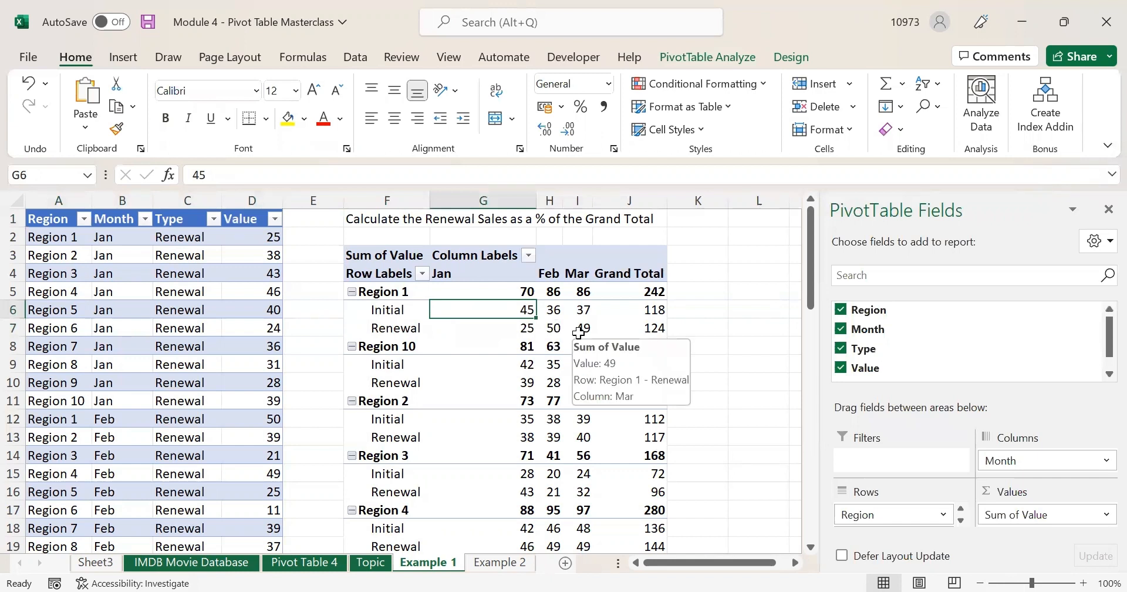
pyautogui.click(382, 310)
pyautogui.click(384, 327)
pyautogui.click(390, 366)
pyautogui.click(376, 382)
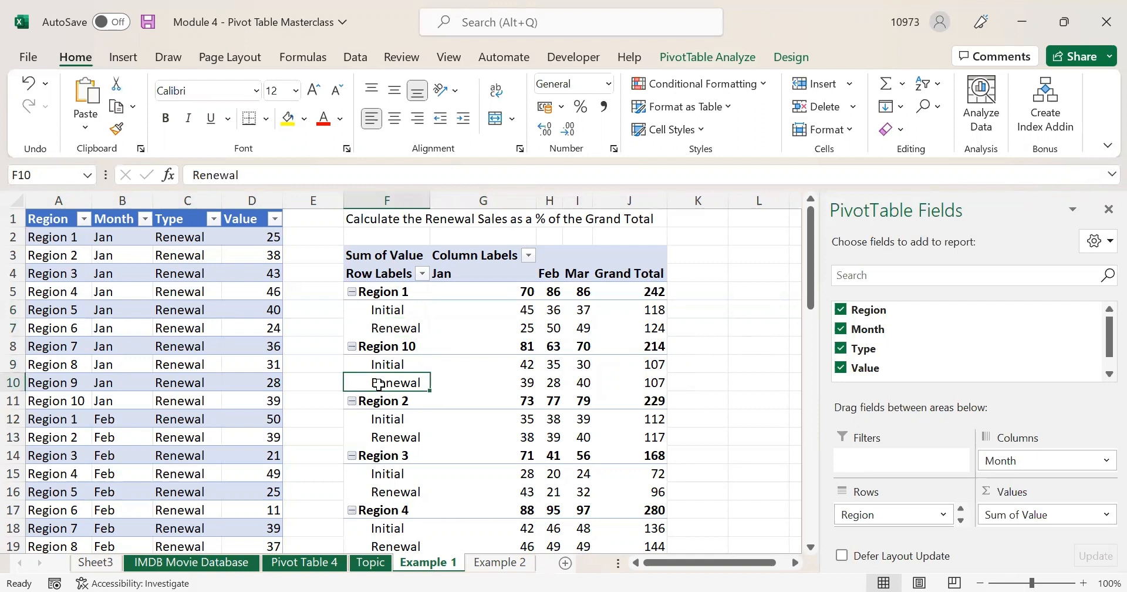
pyautogui.click(213, 219)
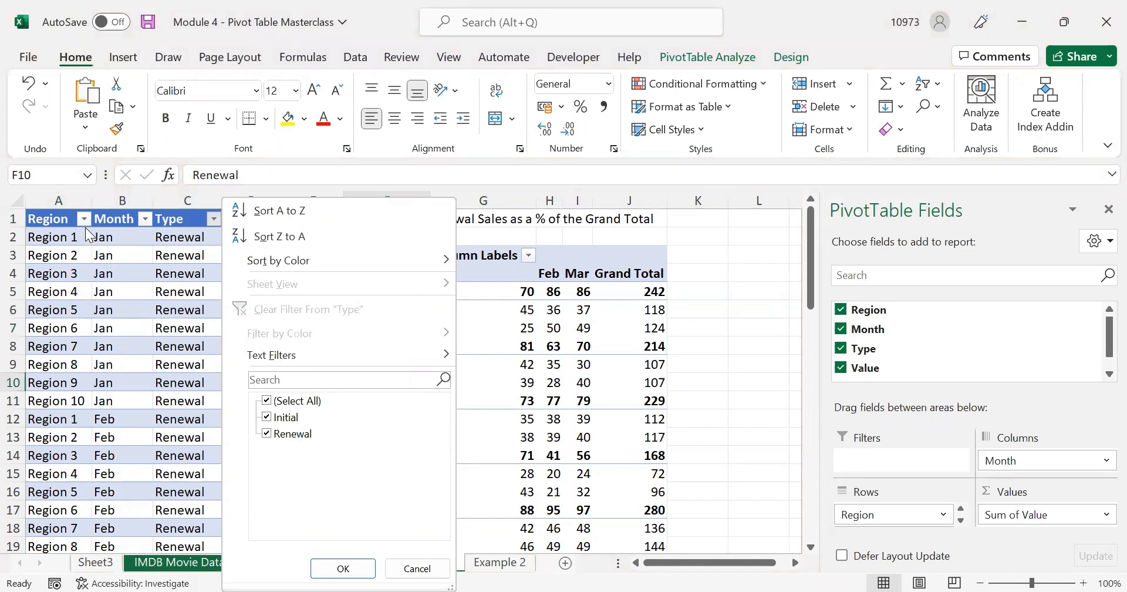
pyautogui.click(103, 217)
pyautogui.click(118, 216)
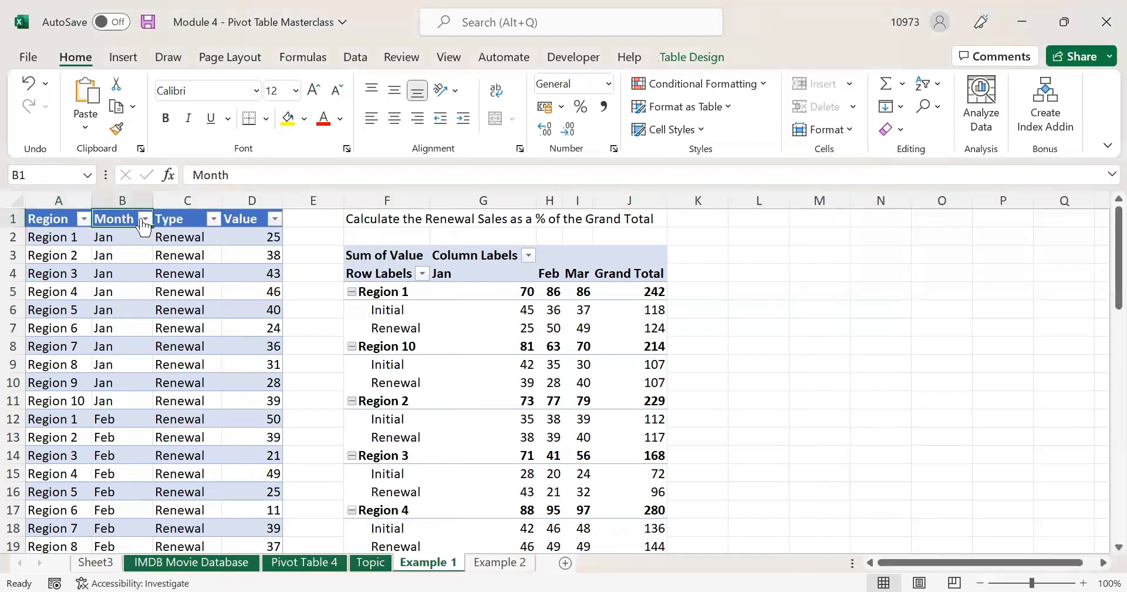
pyautogui.click(183, 212)
pyautogui.click(249, 220)
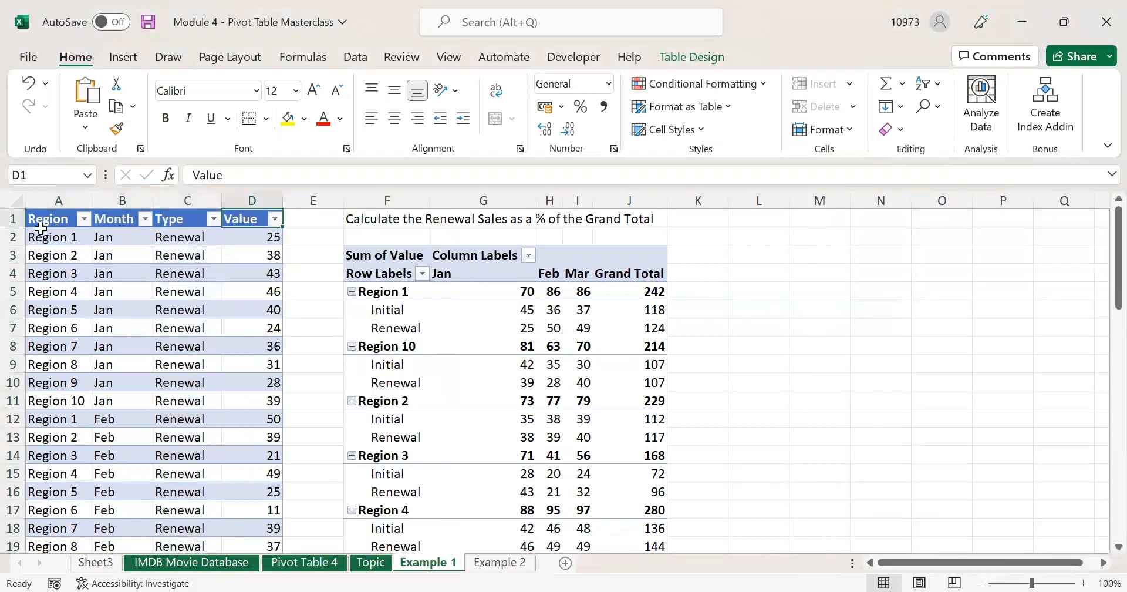
pyautogui.moveTo(49, 200); pyautogui.dragTo(118, 201)
pyautogui.click(249, 214)
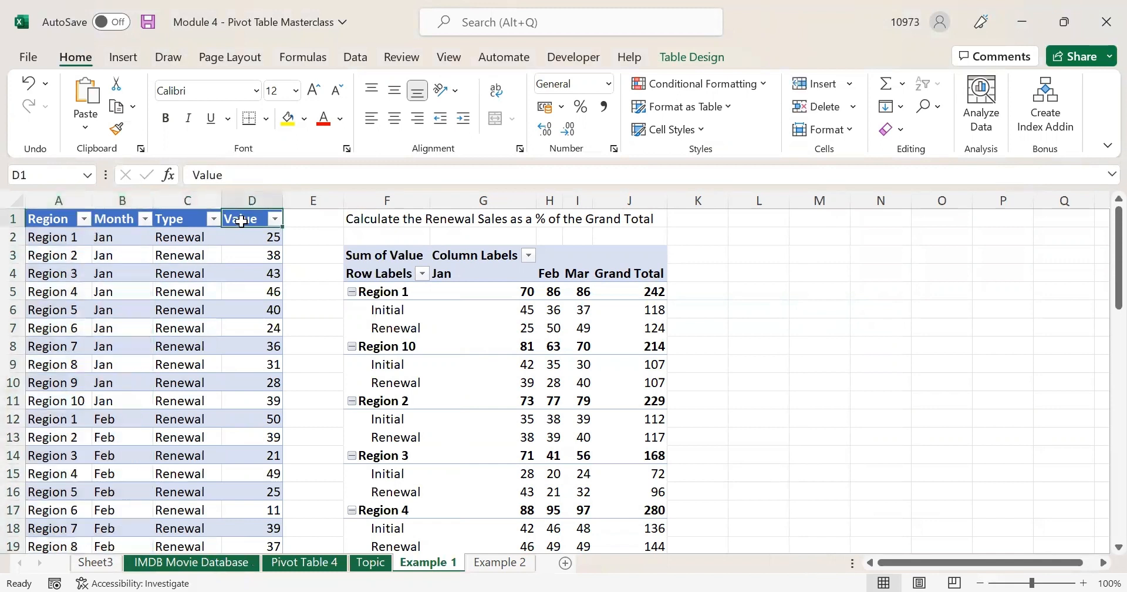
pyautogui.click(170, 218)
pyautogui.click(108, 212)
pyautogui.click(111, 218)
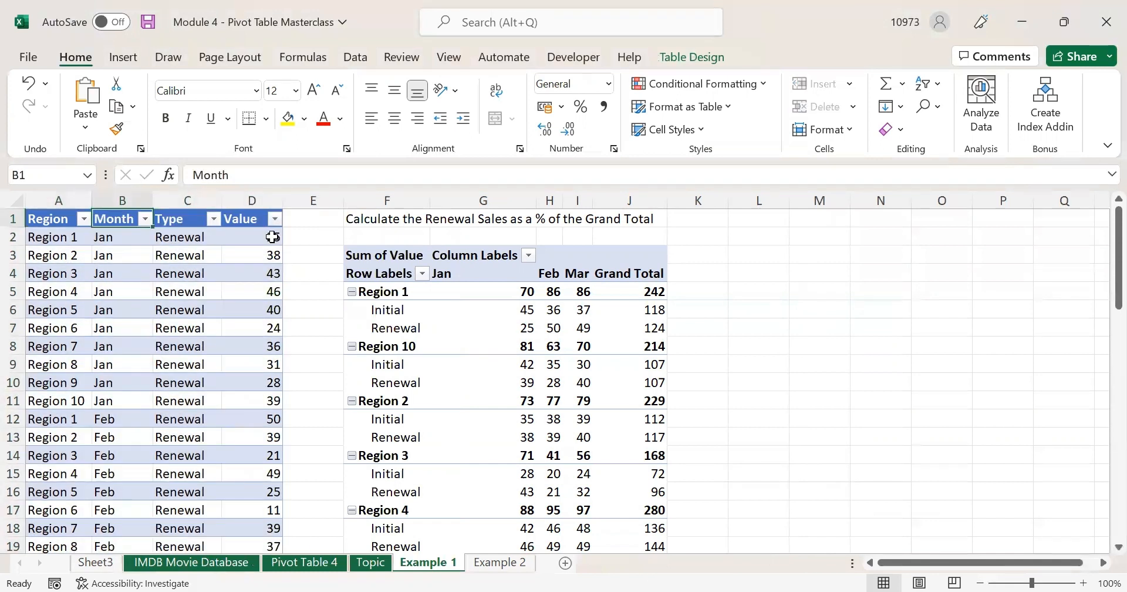
pyautogui.click(375, 310)
pyautogui.click(377, 327)
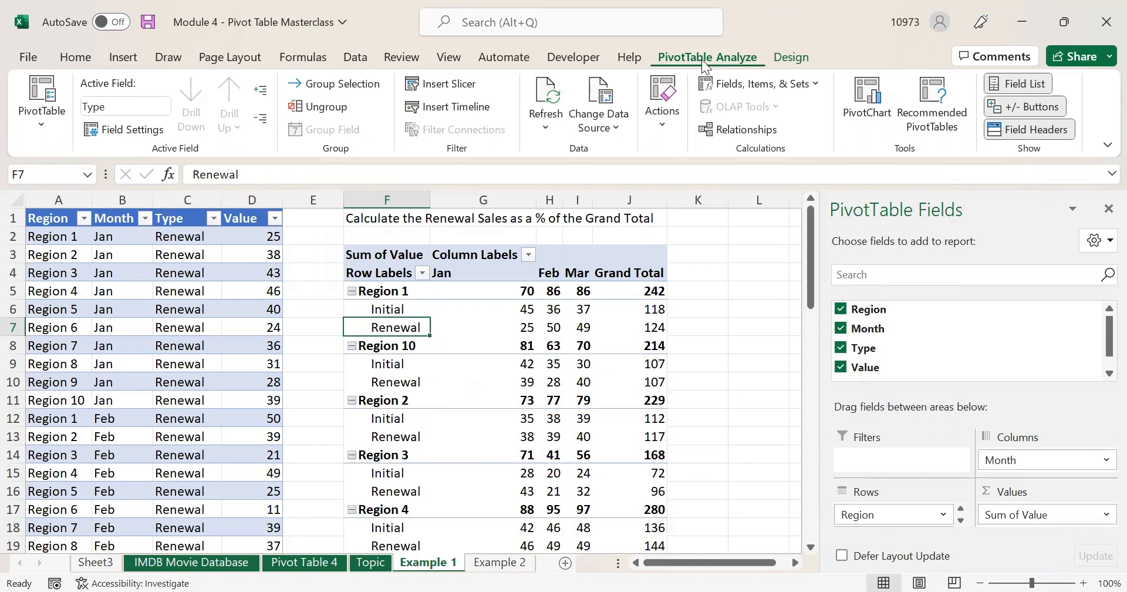
# - Start a new calculated item on the Type field and move its dialog higher
pyautogui.click(751, 86)
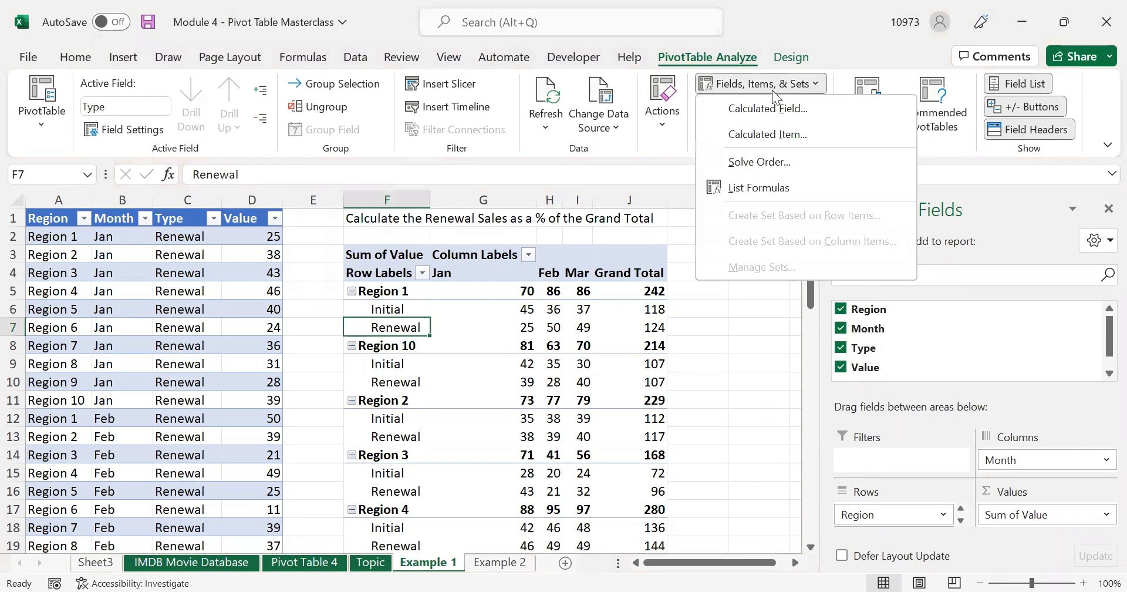
pyautogui.click(768, 134)
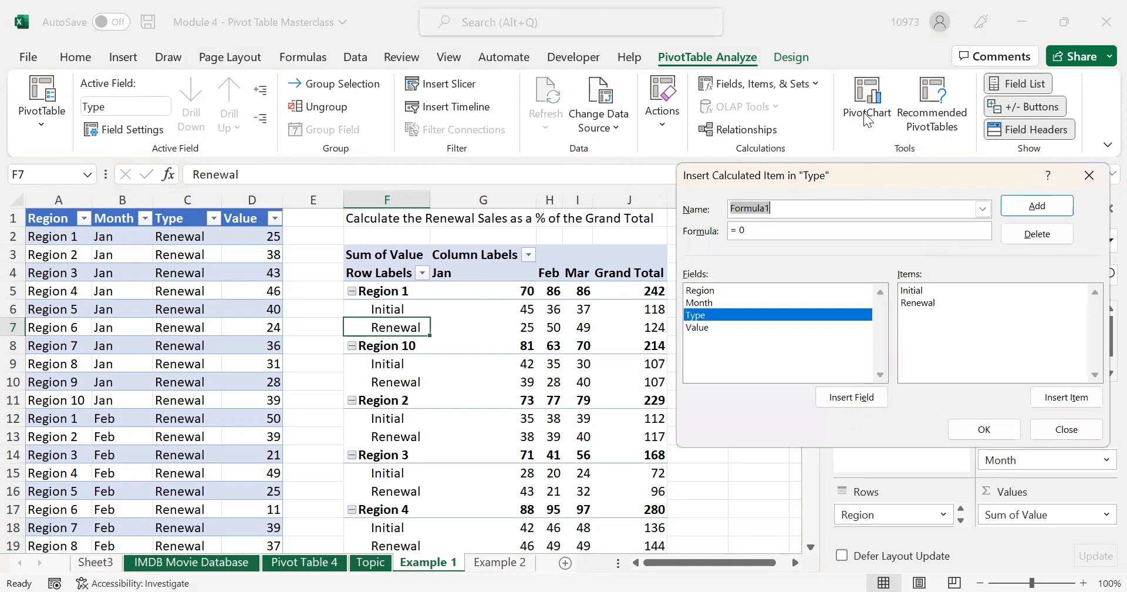
pyautogui.moveTo(868, 174); pyautogui.dragTo(864, 111)
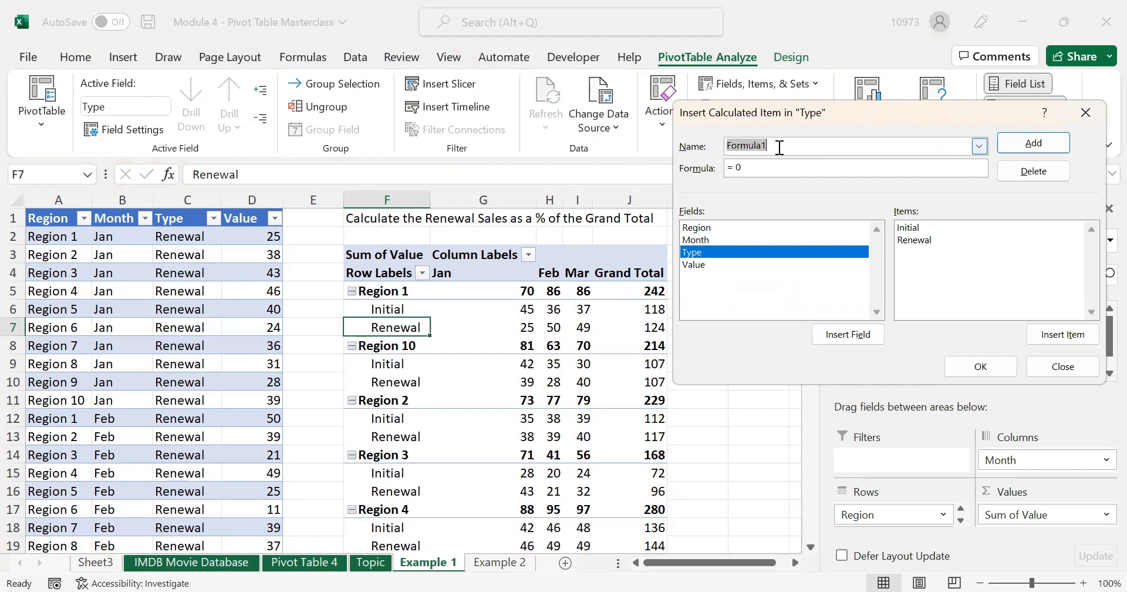
# - Create calculated item 'Renewal %' as =IF(Renewal=0,0,Renewal/(Initial+Renewal)) and apply it
pyautogui.write('R')
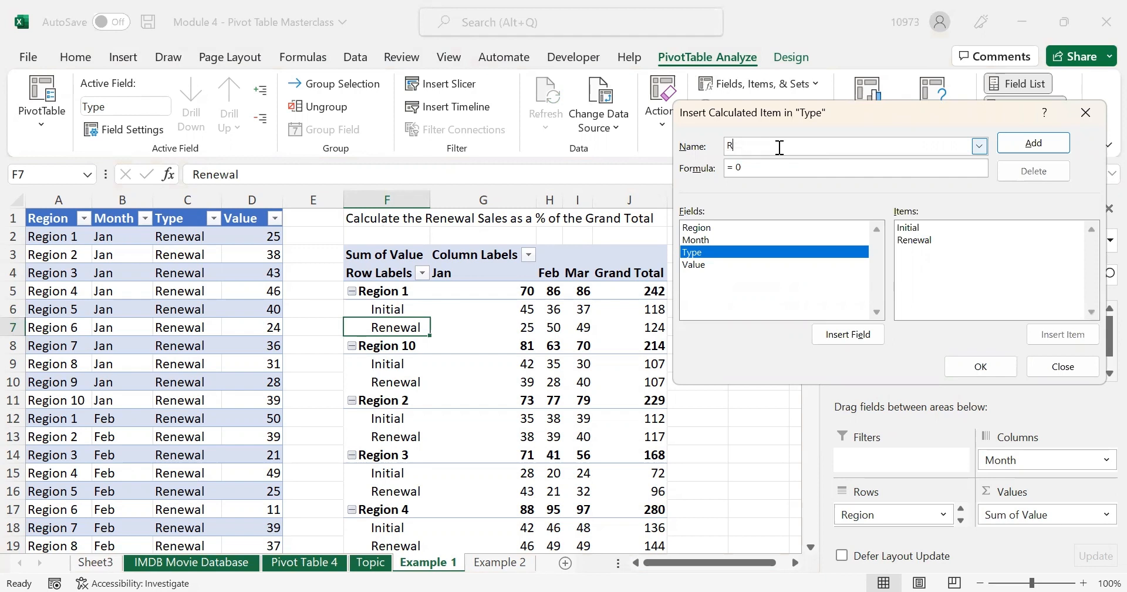
pyautogui.write('enewal %')
pyautogui.write('F')
pyautogui.write('(')
pyautogui.write('Renewa')
pyautogui.write('l ')
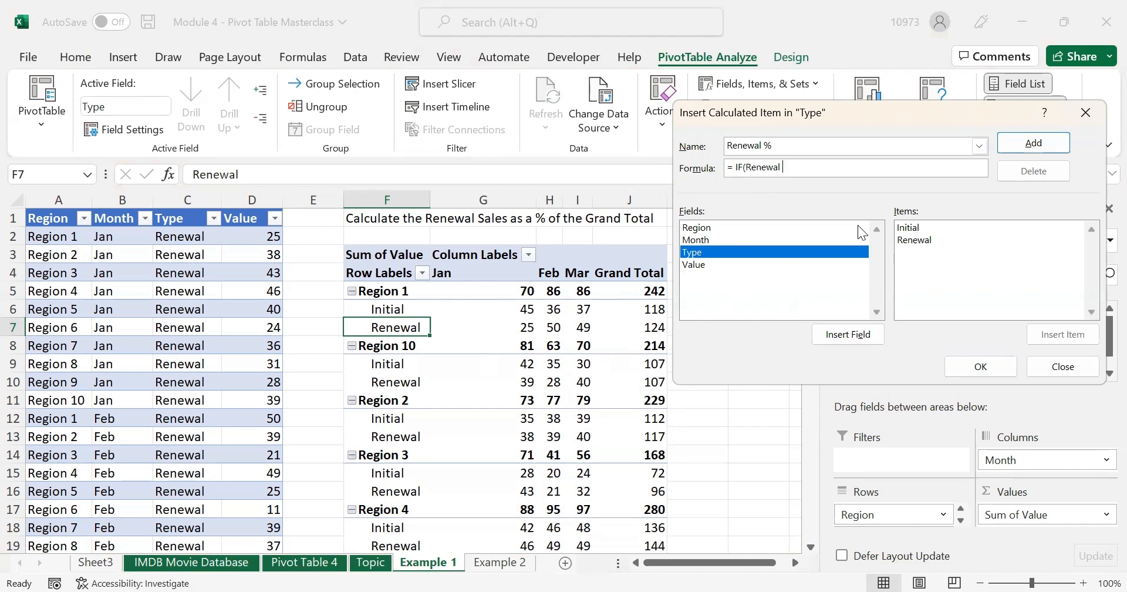
pyautogui.write('=0,0, Renewal / (')
pyautogui.click(914, 231)
pyautogui.doubleClick(914, 230)
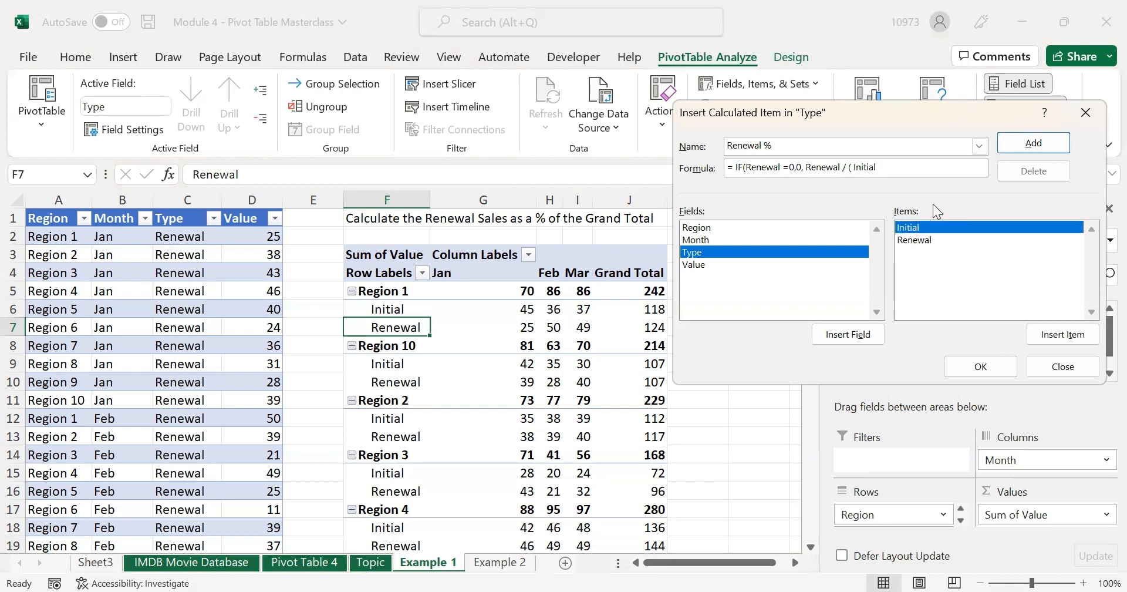
pyautogui.write('+')
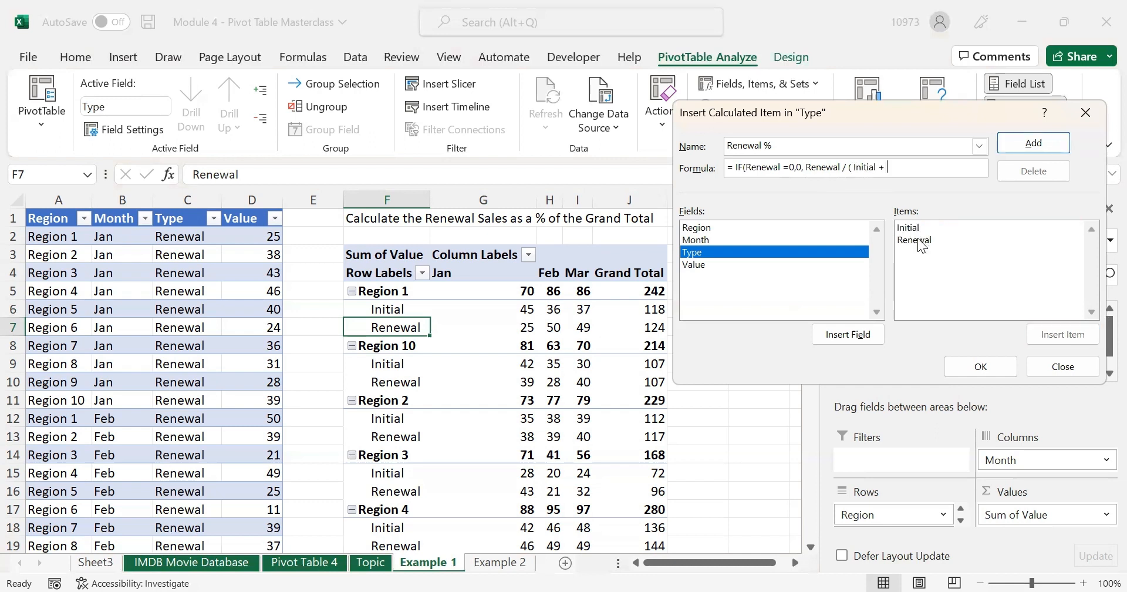
pyautogui.doubleClick(919, 241)
pyautogui.write('))')
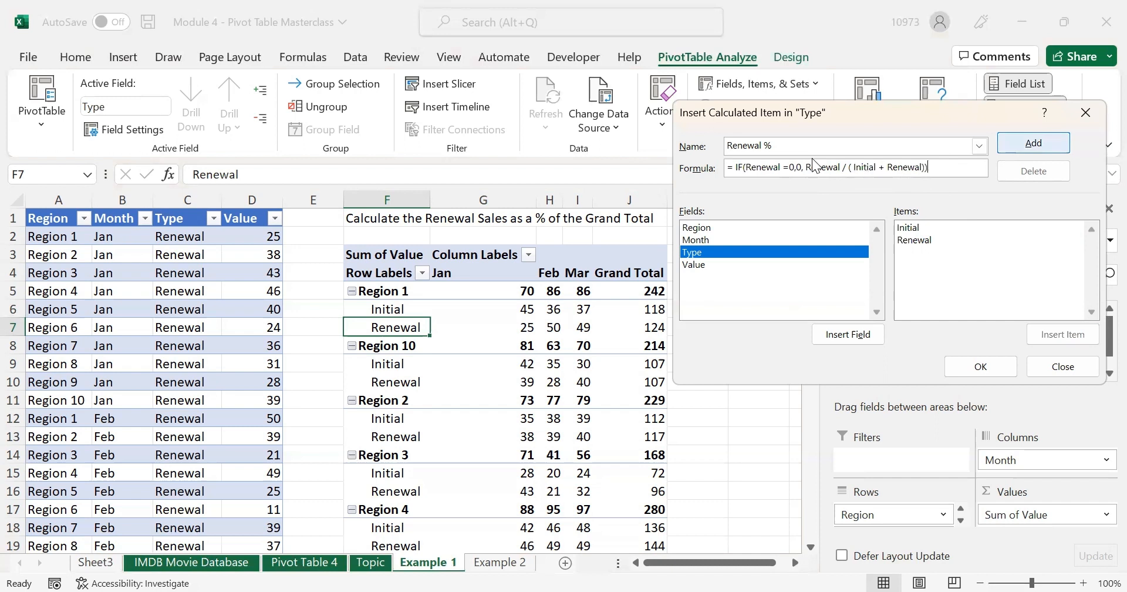
pyautogui.click(1044, 142)
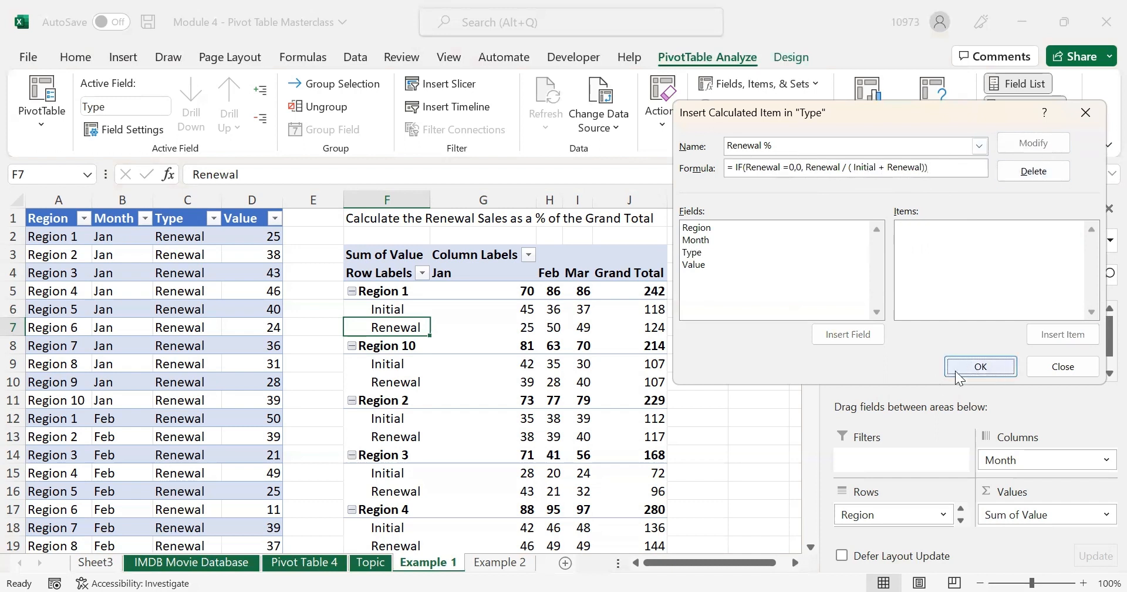
pyautogui.click(992, 365)
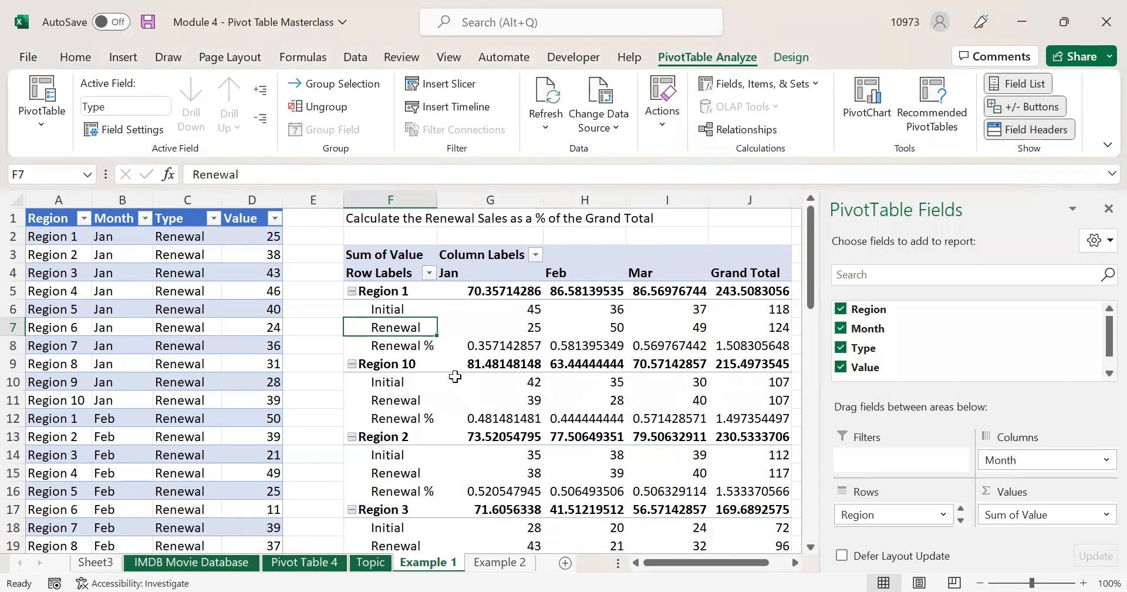
pyautogui.click(403, 343)
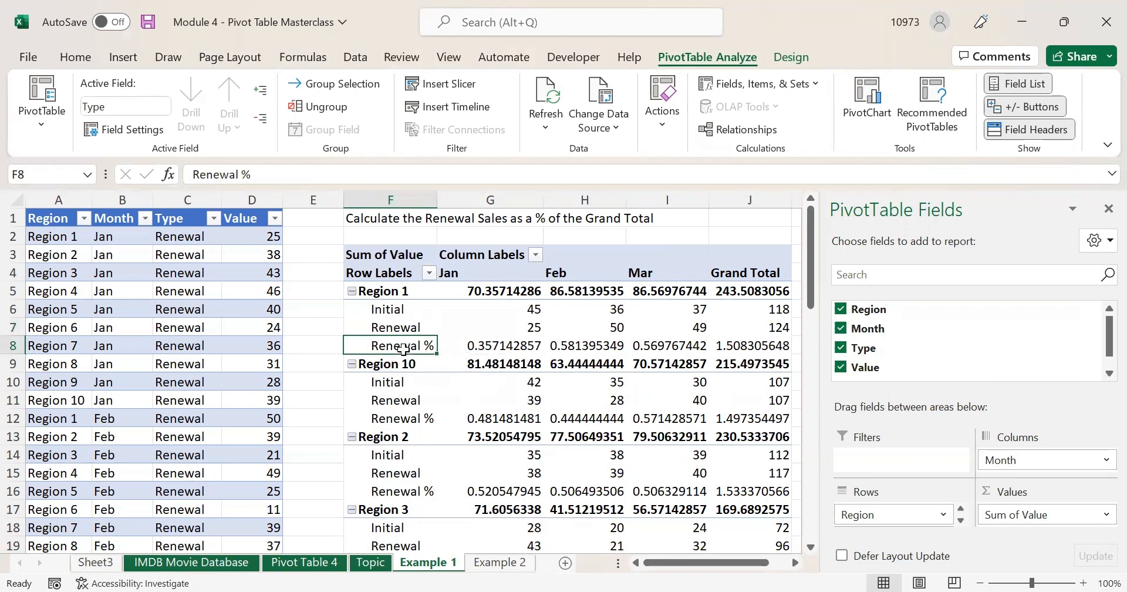
pyautogui.click(57, 215)
pyautogui.click(123, 215)
pyautogui.click(196, 218)
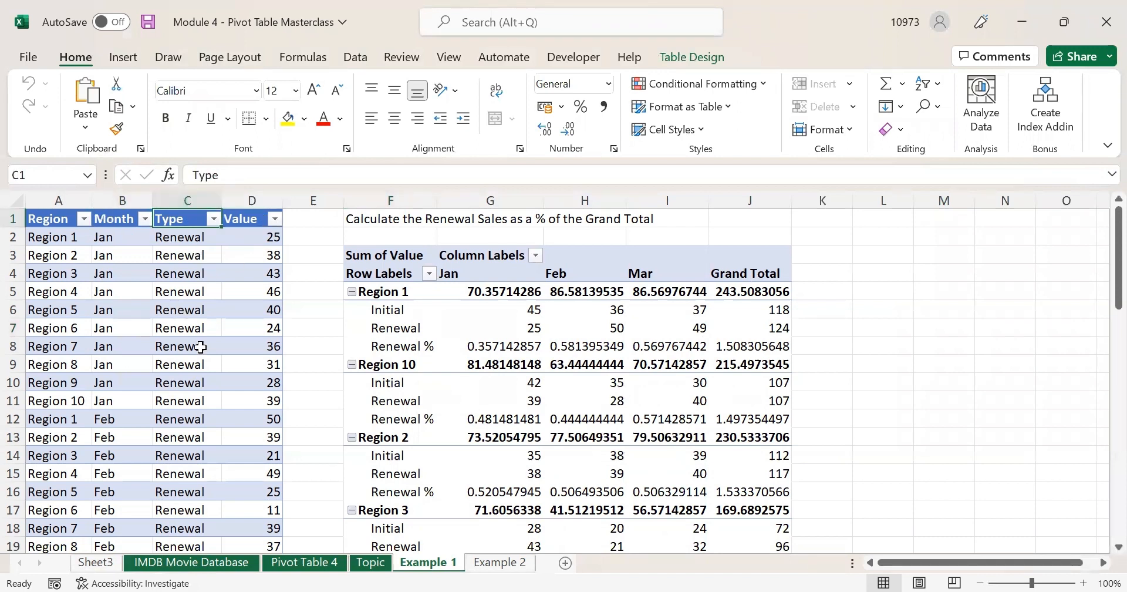
pyautogui.click(405, 347)
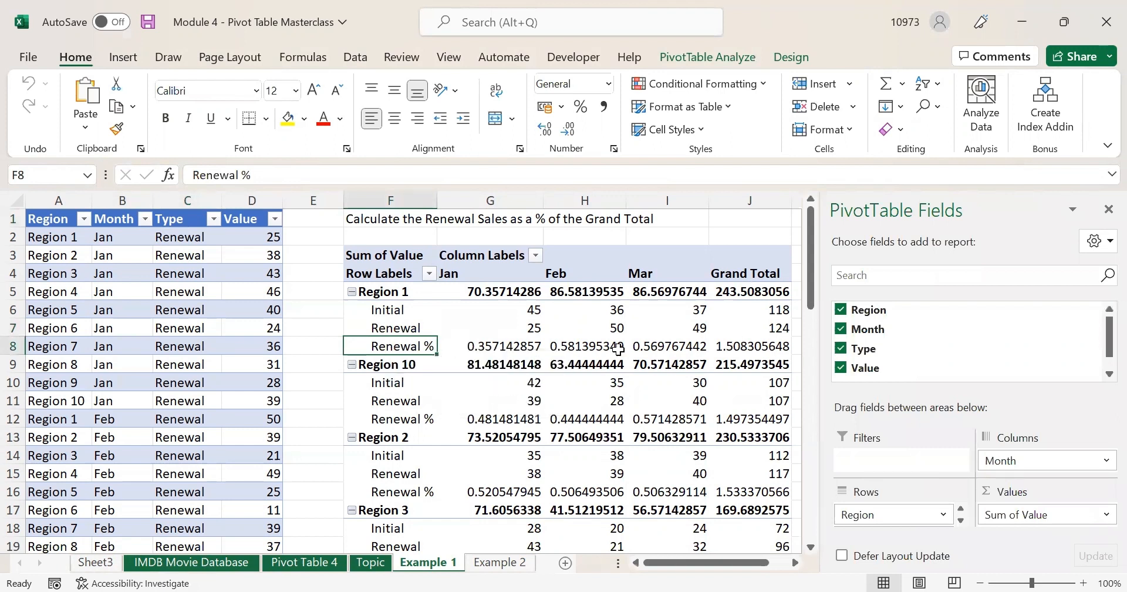
pyautogui.click(504, 342)
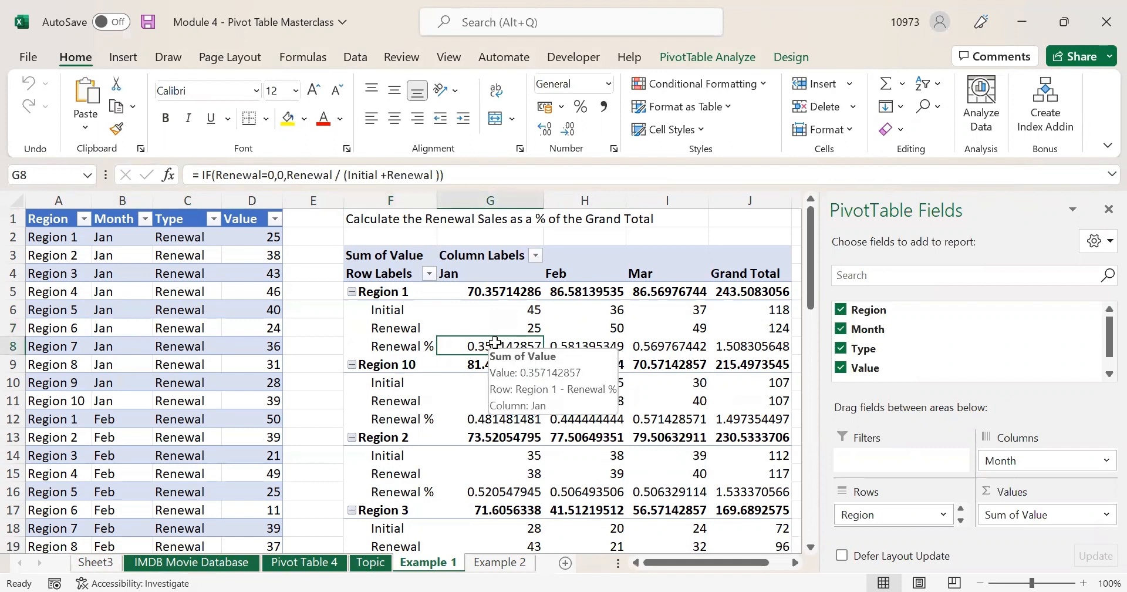
pyautogui.click(566, 348)
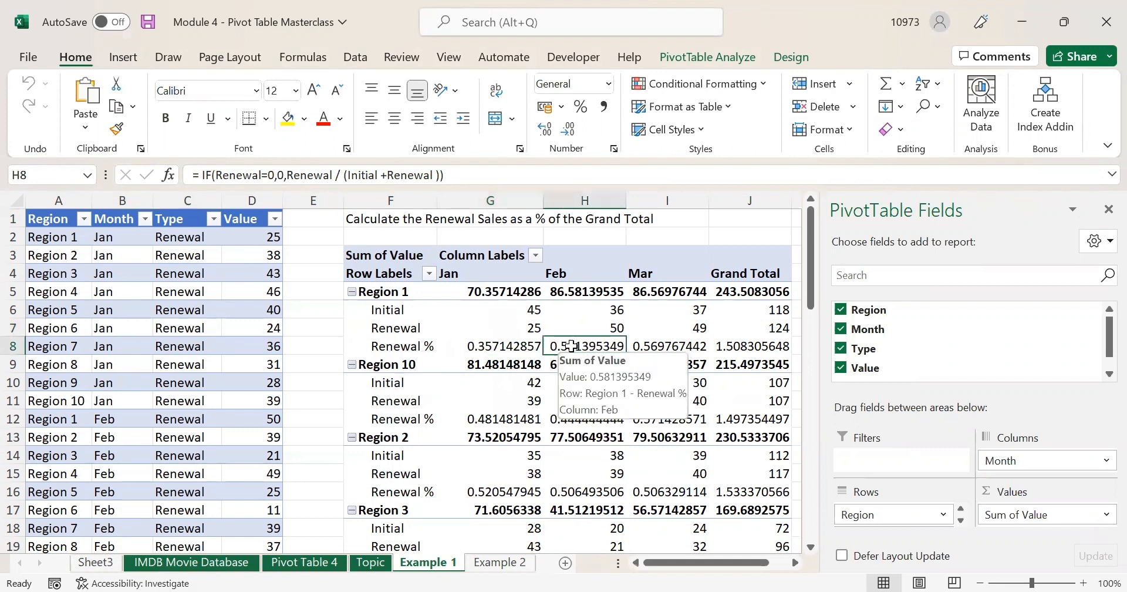
pyautogui.click(661, 347)
pyautogui.click(739, 344)
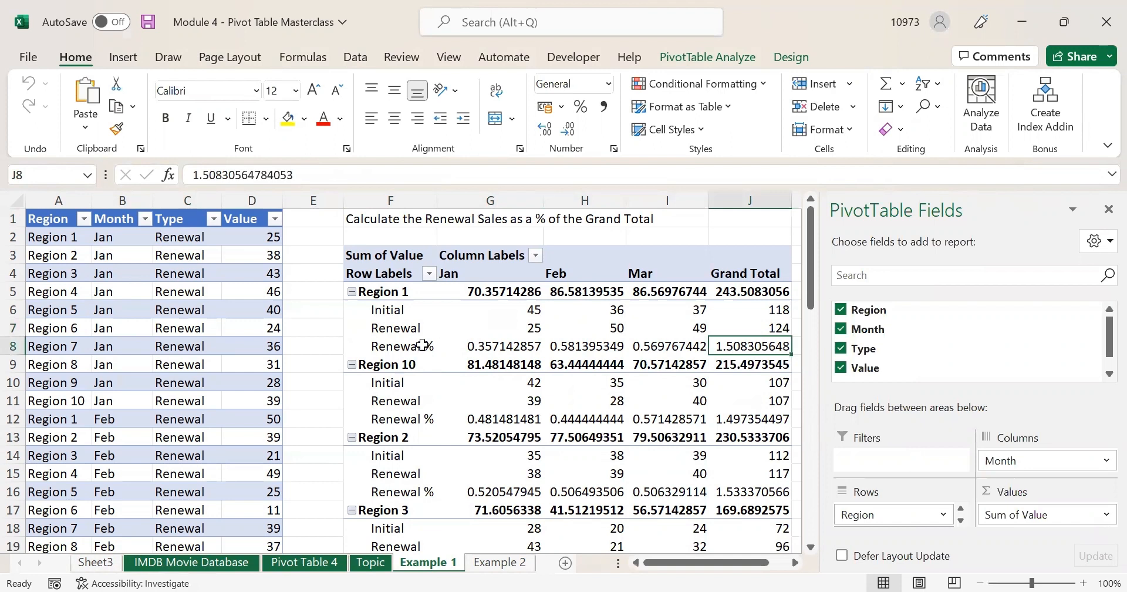
pyautogui.click(400, 347)
pyautogui.click(486, 347)
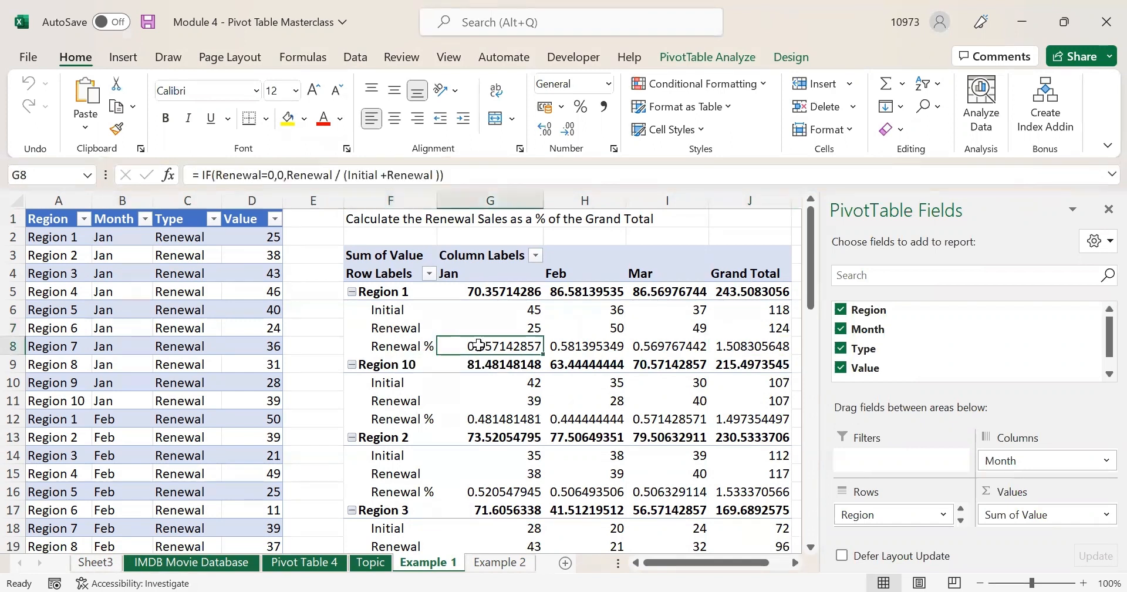
pyautogui.click(400, 347)
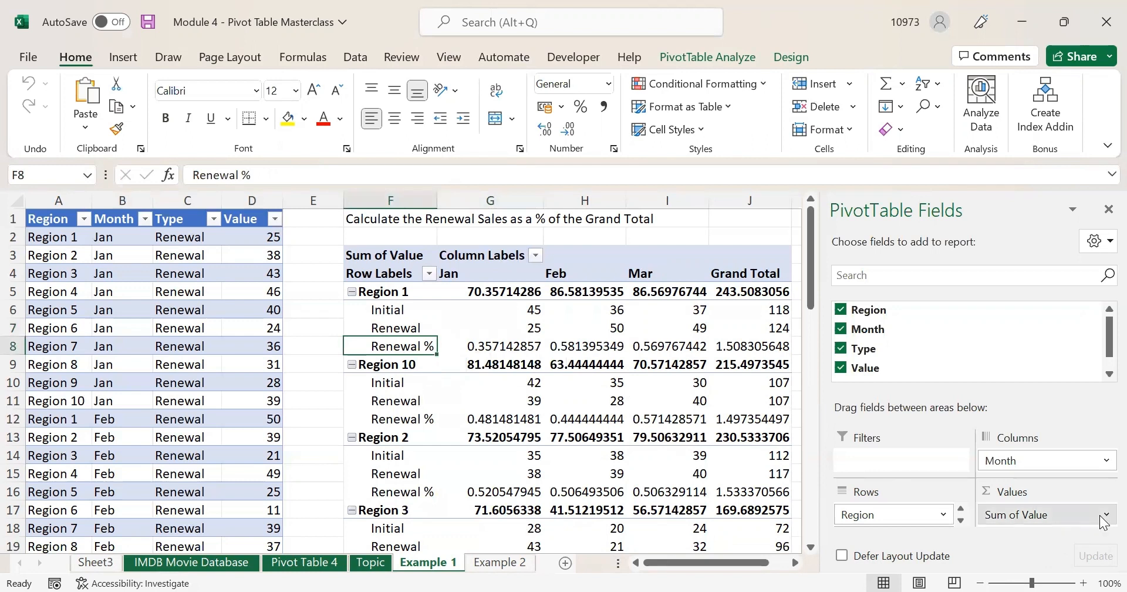
pyautogui.click(1080, 514)
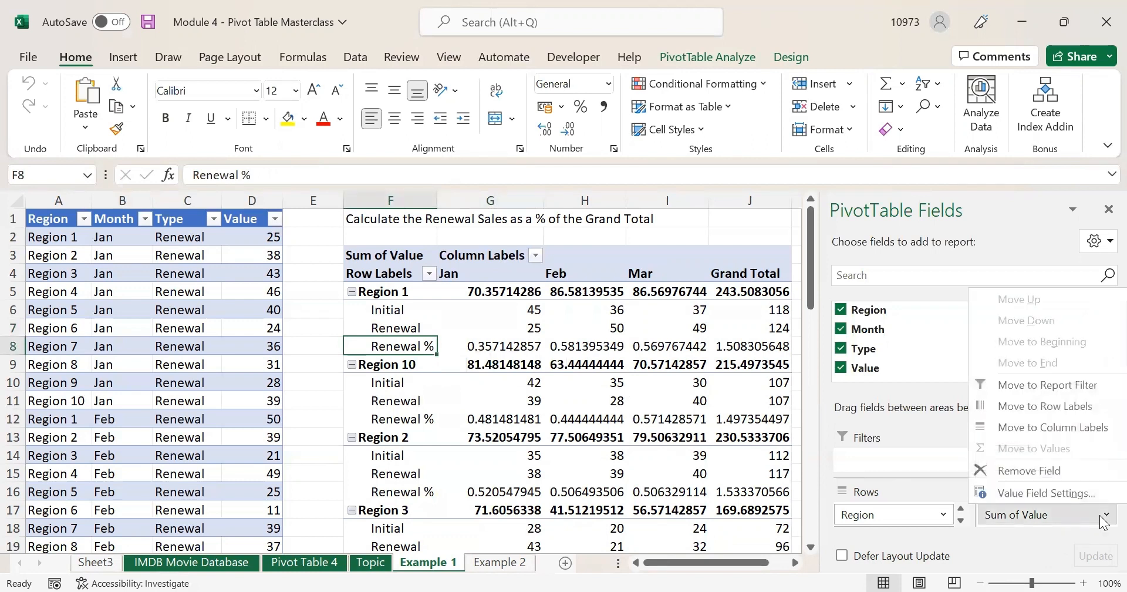
pyautogui.click(1038, 491)
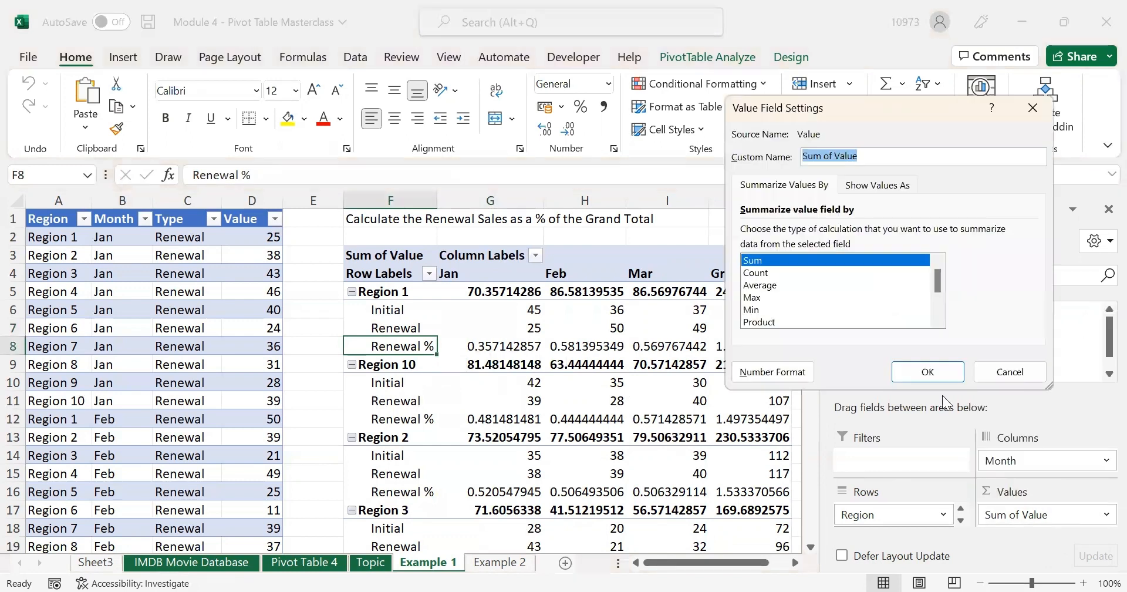
pyautogui.click(769, 373)
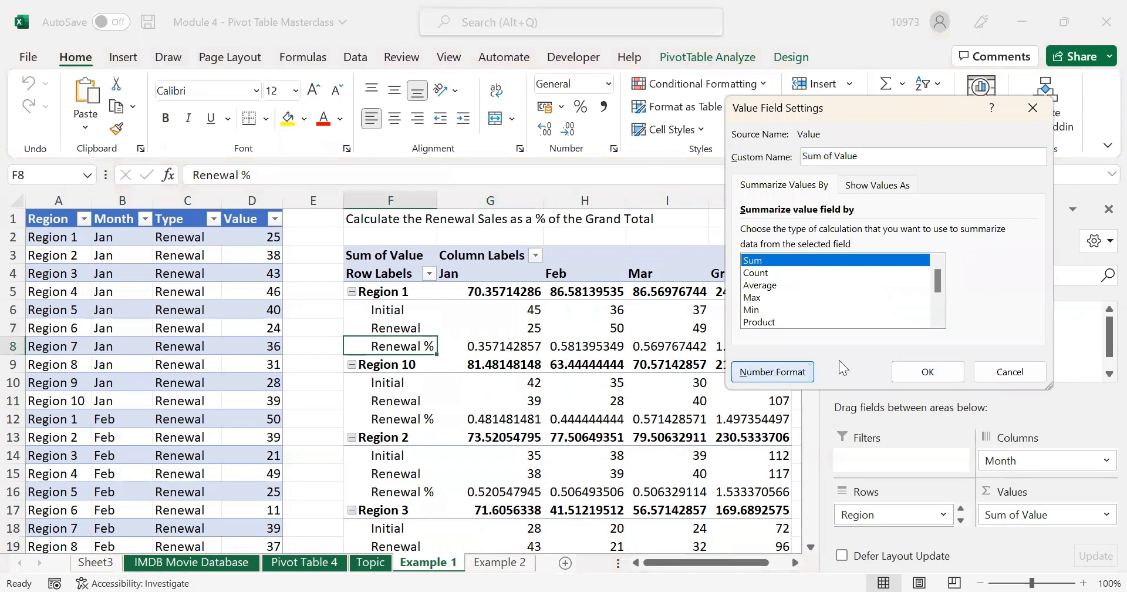
pyautogui.click(710, 175)
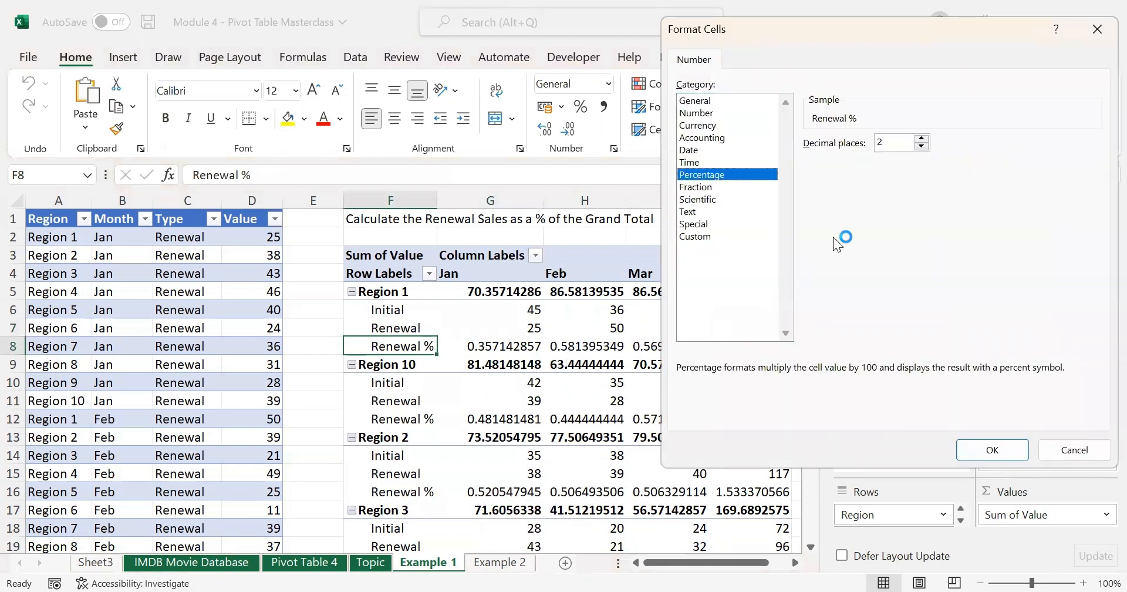
pyautogui.click(990, 450)
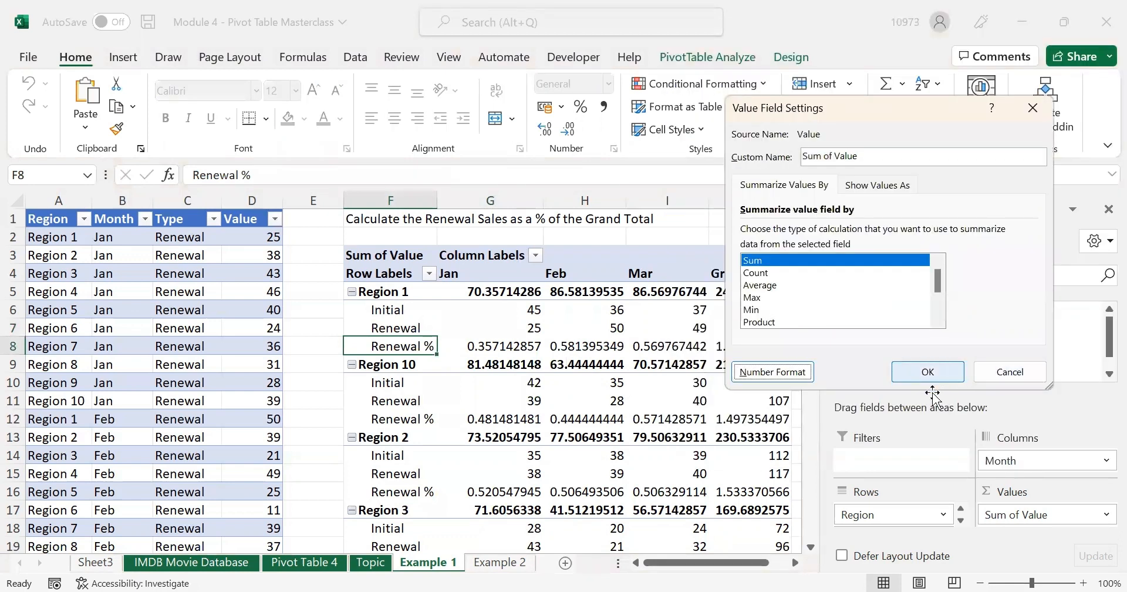
pyautogui.press('Return')
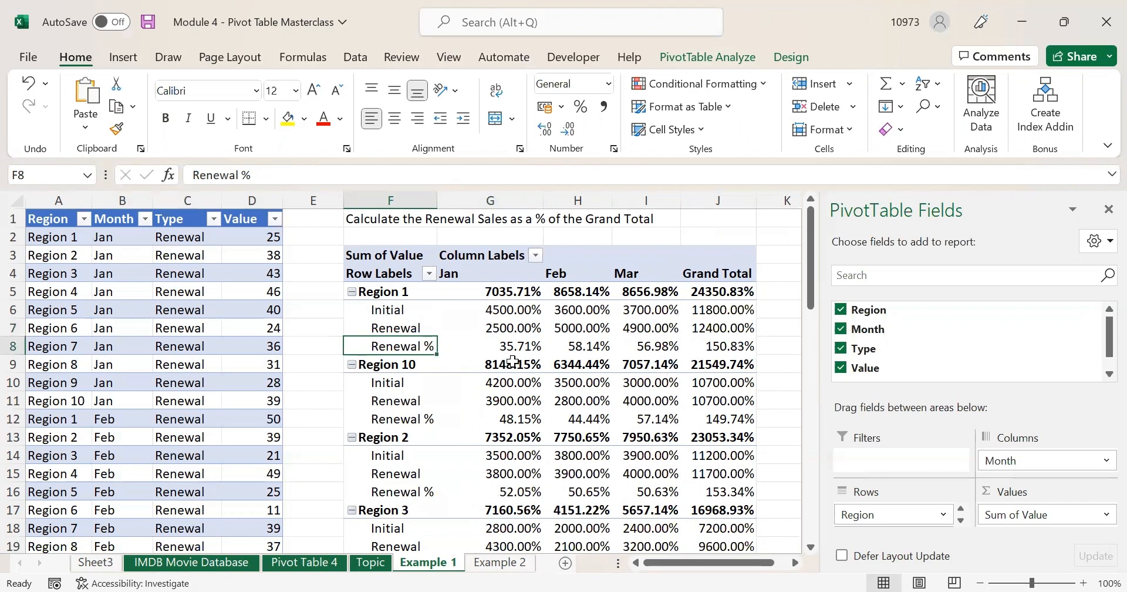
pyautogui.moveTo(512, 361)
pyautogui.hotkey('ctrl', 'z')
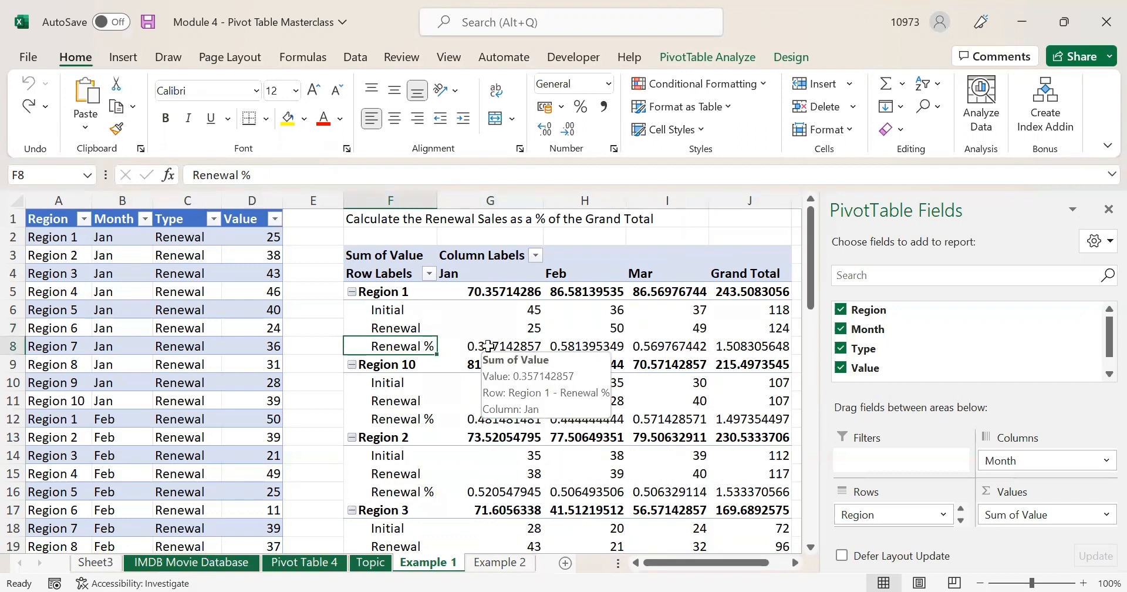
pyautogui.click(483, 345)
pyautogui.moveTo(483, 345); pyautogui.dragTo(735, 340)
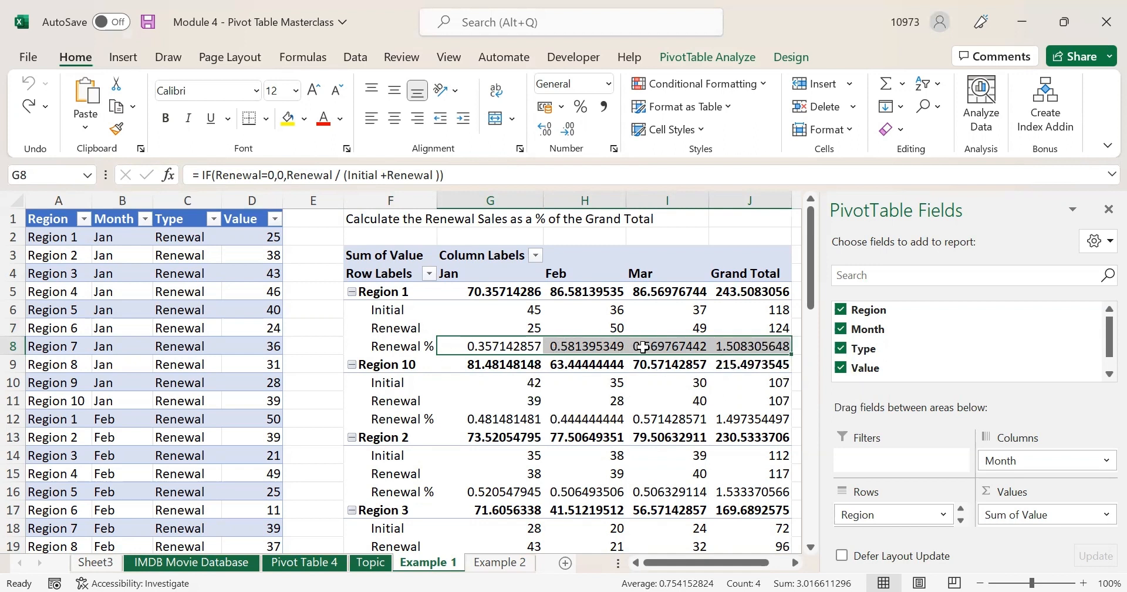
pyautogui.click(579, 107)
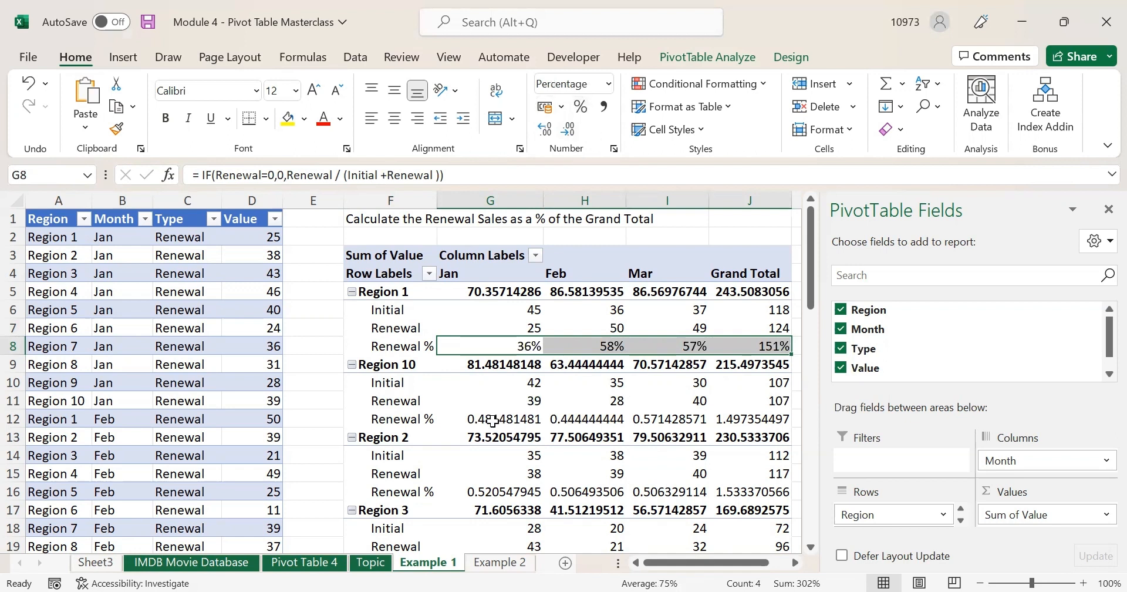
pyautogui.moveTo(491, 420)
pyautogui.moveTo(492, 420); pyautogui.dragTo(752, 419)
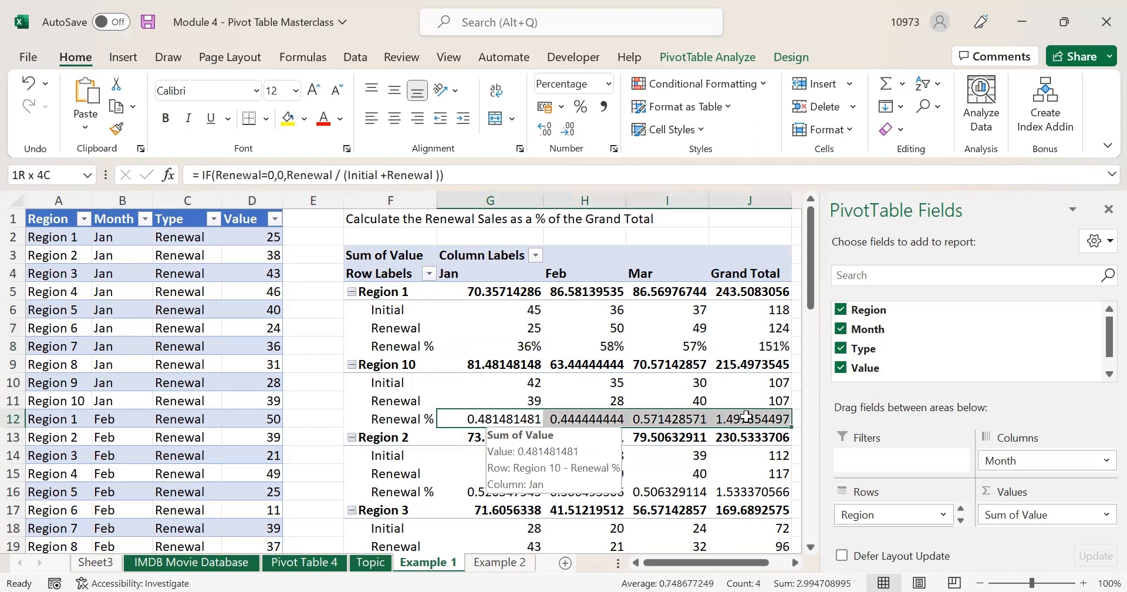
pyautogui.click(580, 106)
pyautogui.scroll(-1, 495, 436)
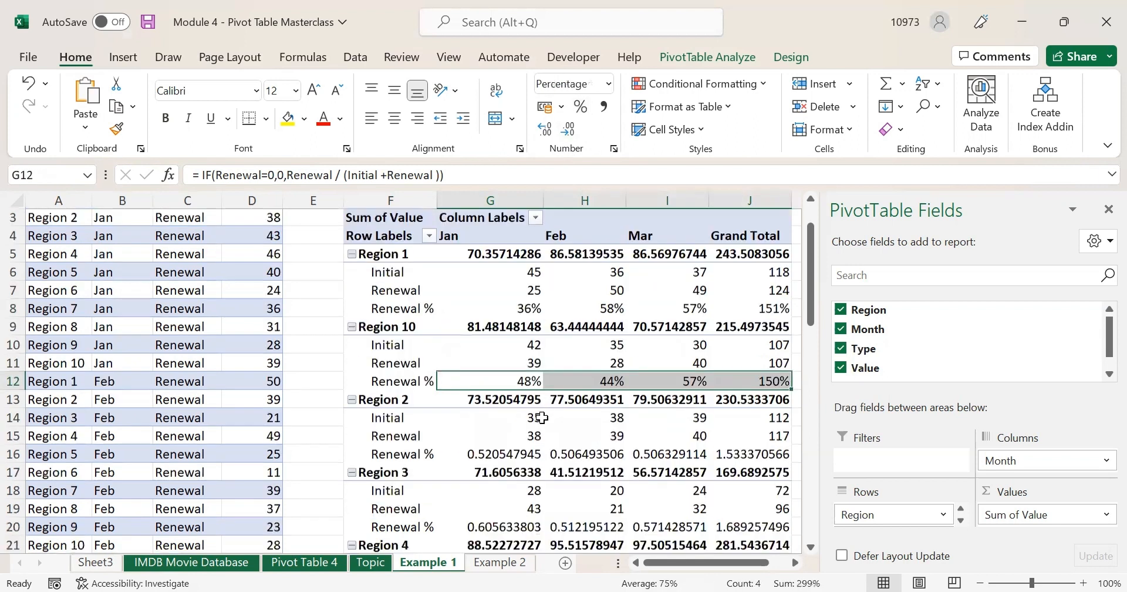
pyautogui.moveTo(495, 435); pyautogui.dragTo(758, 437)
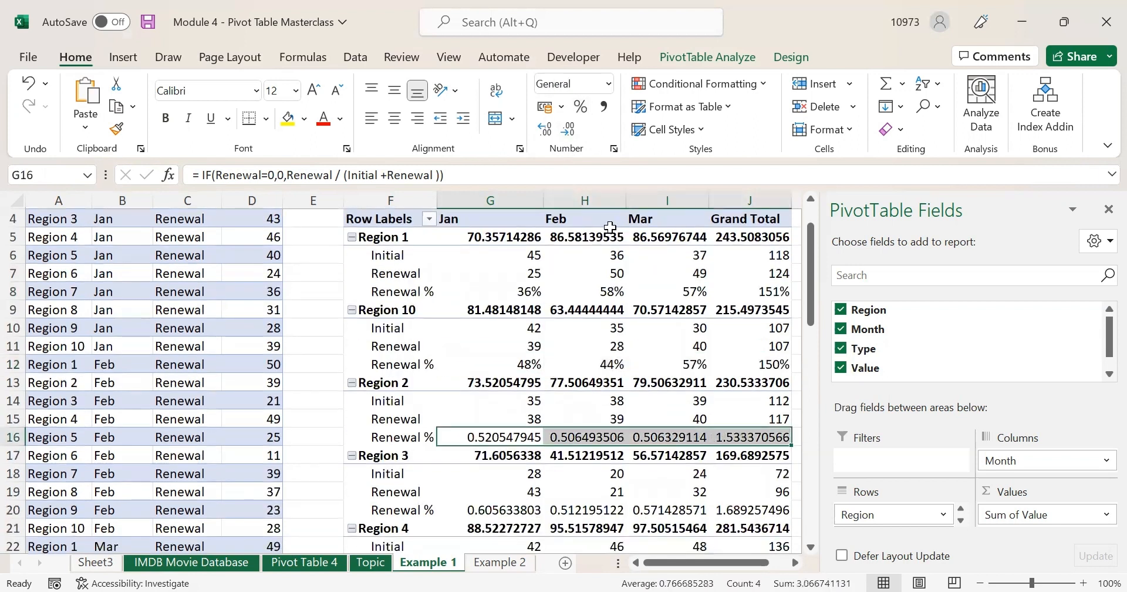
pyautogui.click(580, 106)
pyautogui.scroll(-2, 485, 418)
pyautogui.moveTo(491, 400); pyautogui.dragTo(720, 400)
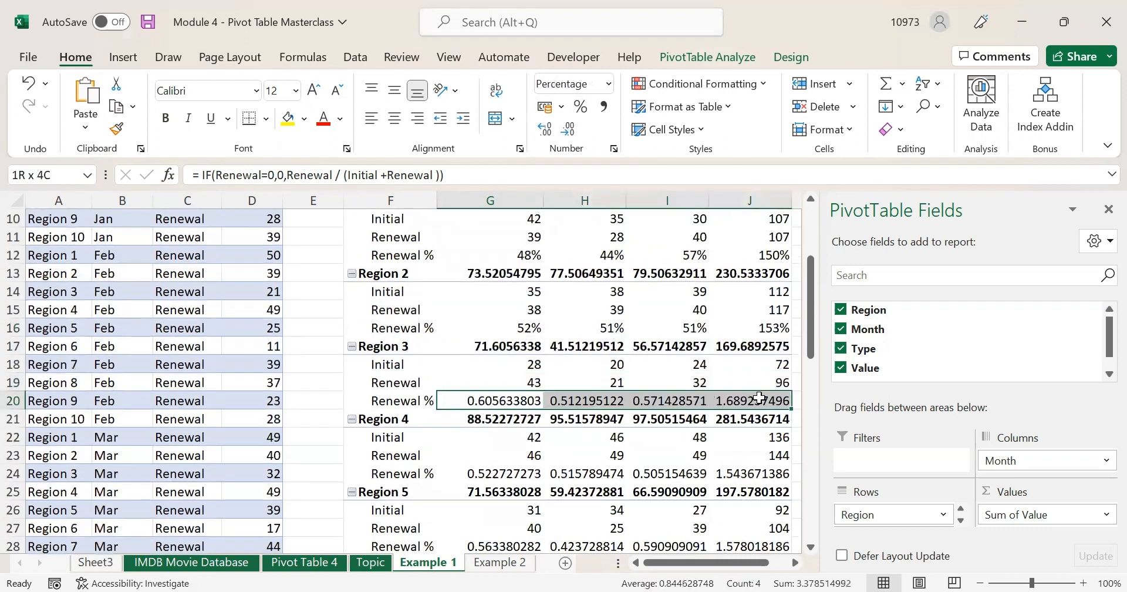
pyautogui.click(580, 106)
pyautogui.moveTo(499, 473); pyautogui.dragTo(755, 473)
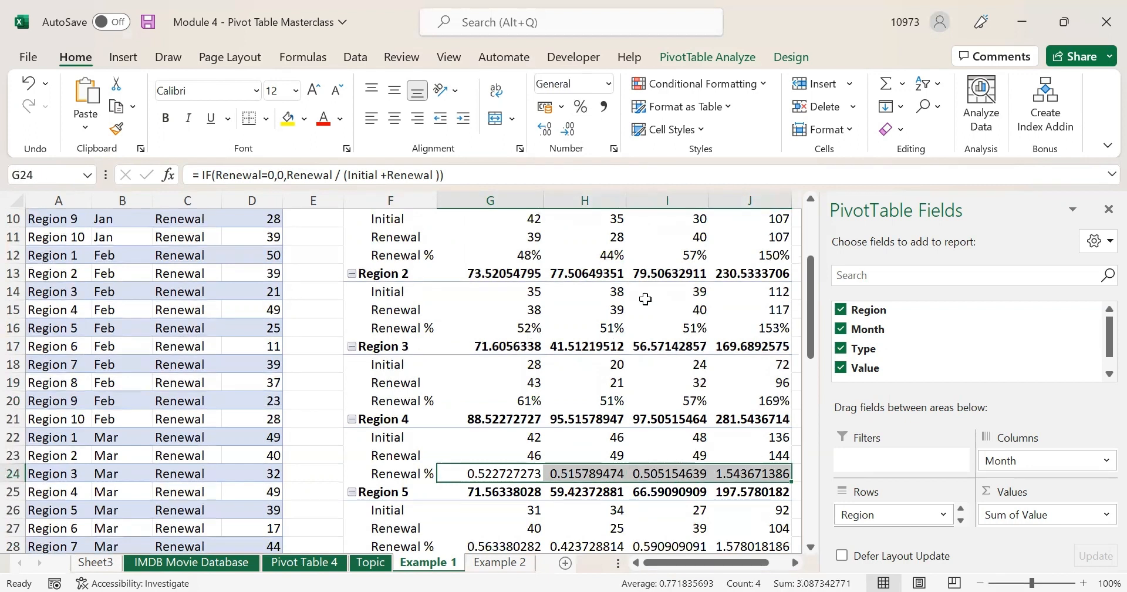
pyautogui.click(578, 117)
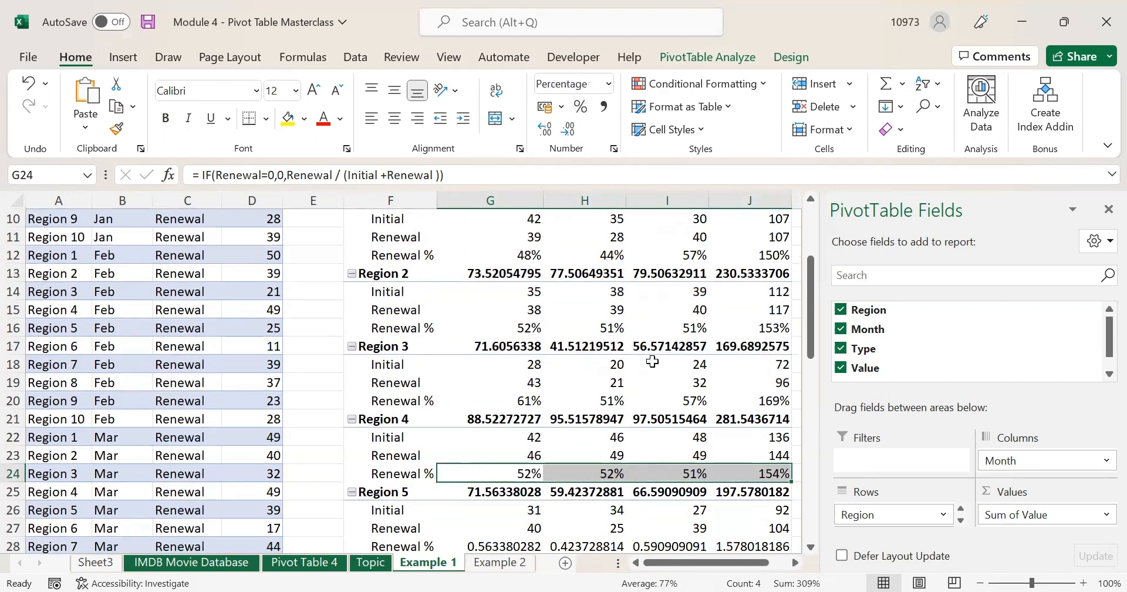
pyautogui.hotkey('ctrl', 'z')
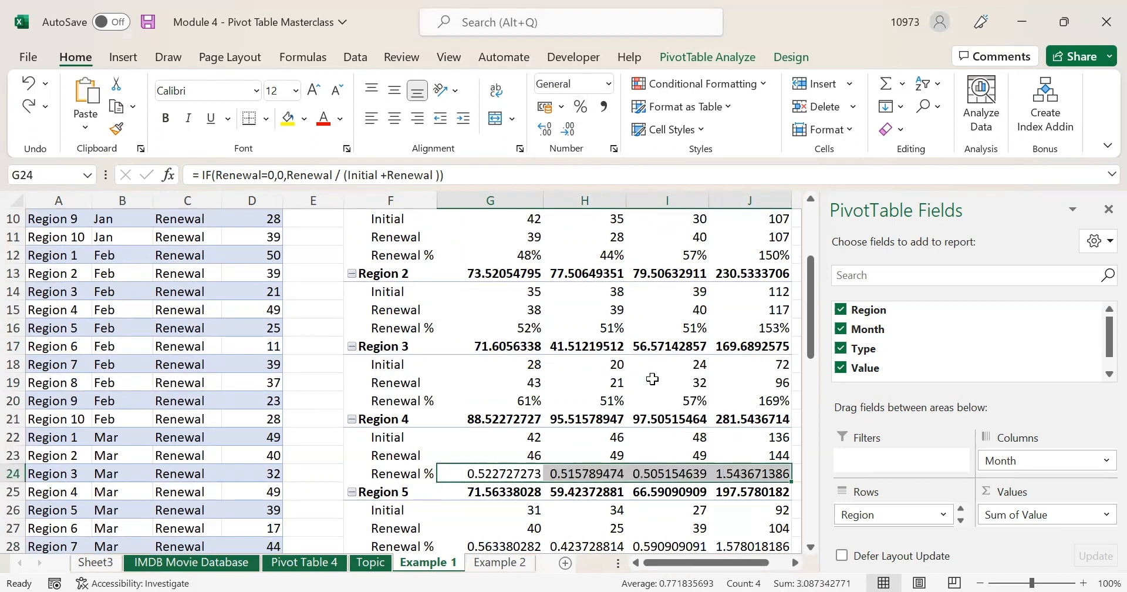
pyautogui.hotkey('ctrl', 'z')
pyautogui.hotkey('ctrl', 'z')
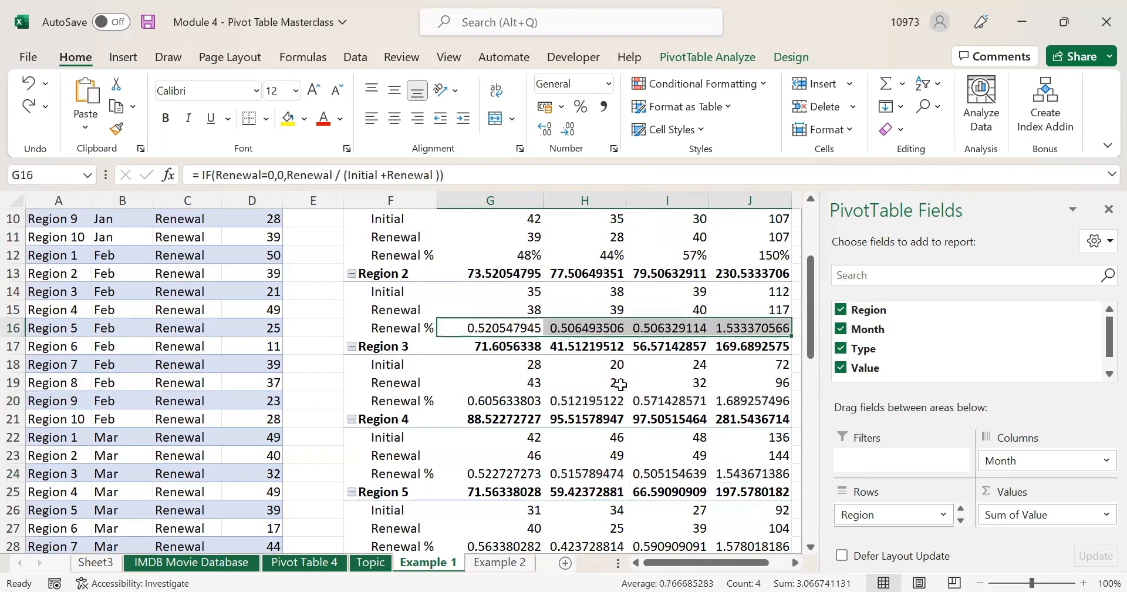
pyautogui.scroll(2, 620, 385)
pyautogui.hotkey('ctrl', 'z')
pyautogui.hotkey('ctrl', 'z')
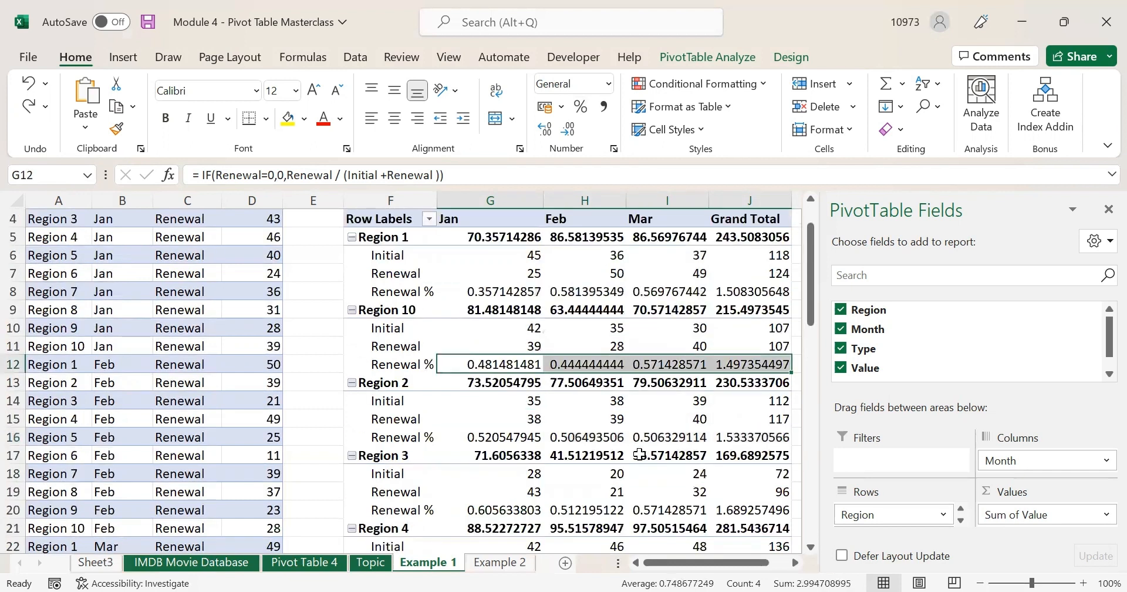
# - Move Type above Region in Rows so Initial, Renewal and Renewal % become outer groups
pyautogui.click(632, 359)
pyautogui.scroll(-1, 895, 516)
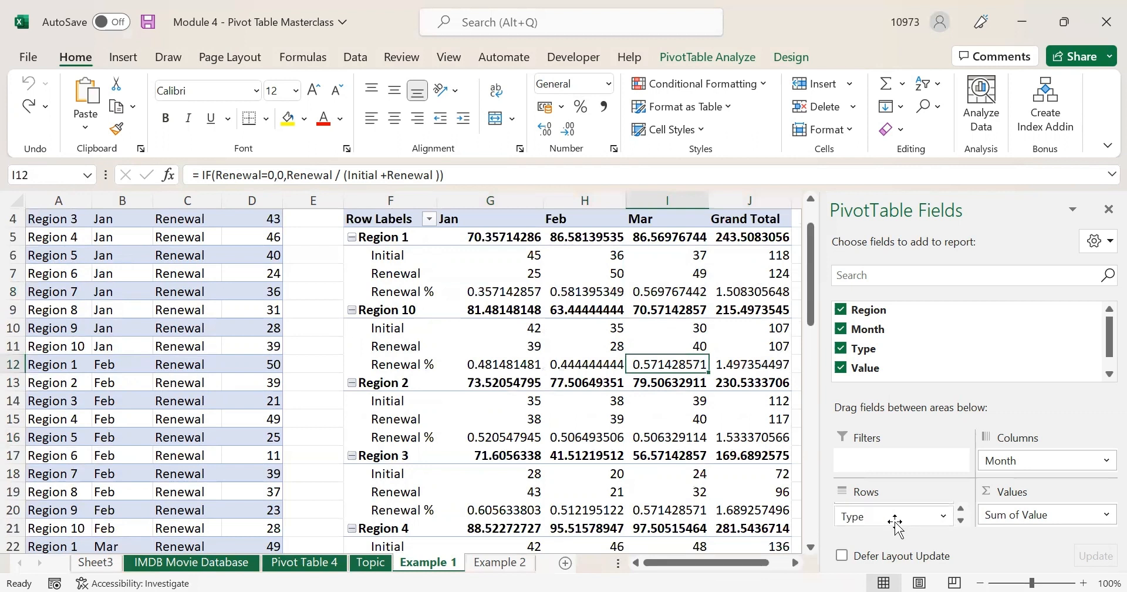
pyautogui.click(899, 516)
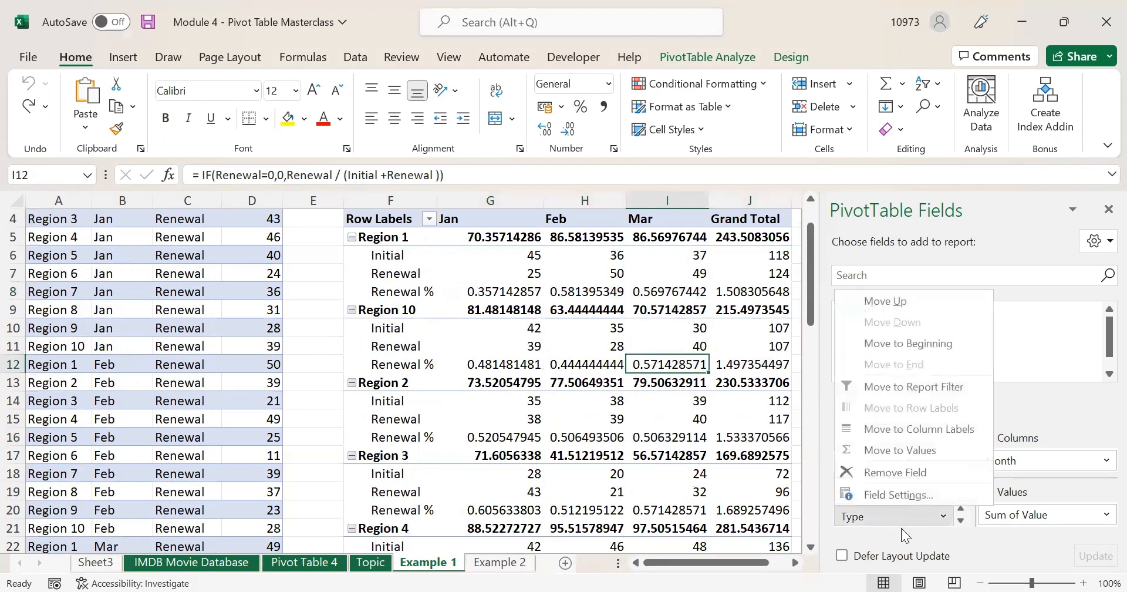
pyautogui.scroll(1, 901, 527)
pyautogui.scroll(-1, 880, 498)
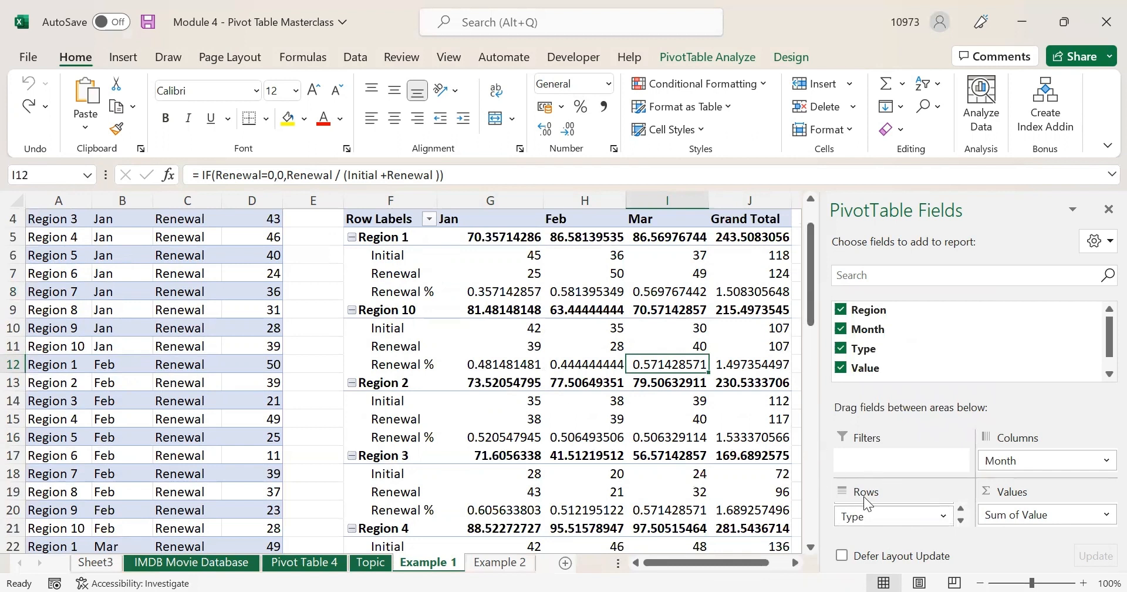
pyautogui.scroll(1, 888, 517)
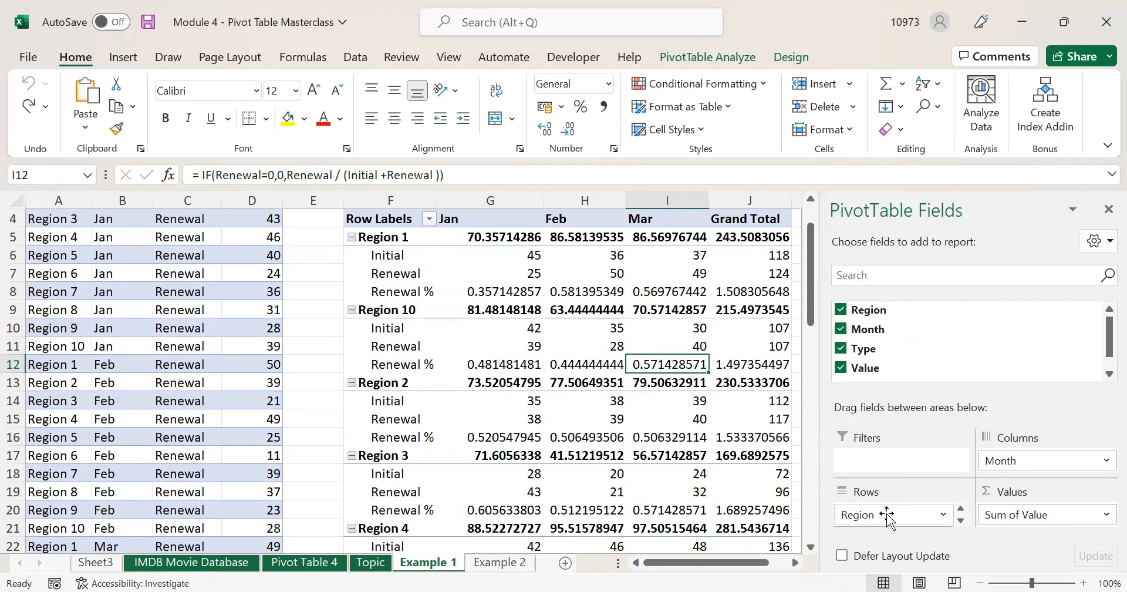
pyautogui.scroll(1, 672, 449)
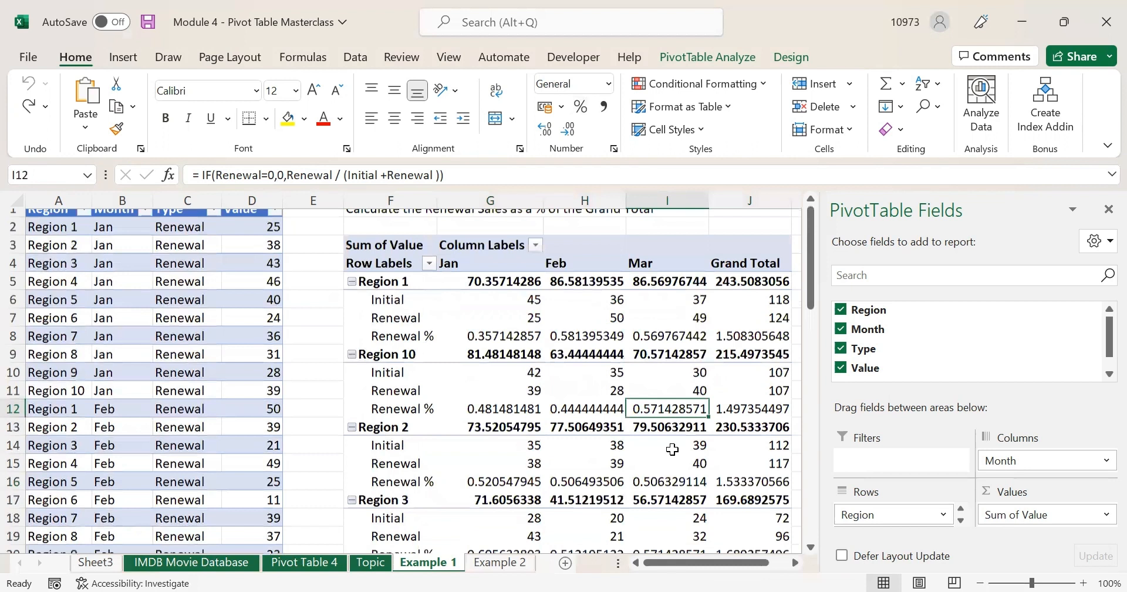
pyautogui.scroll(-1, 896, 517)
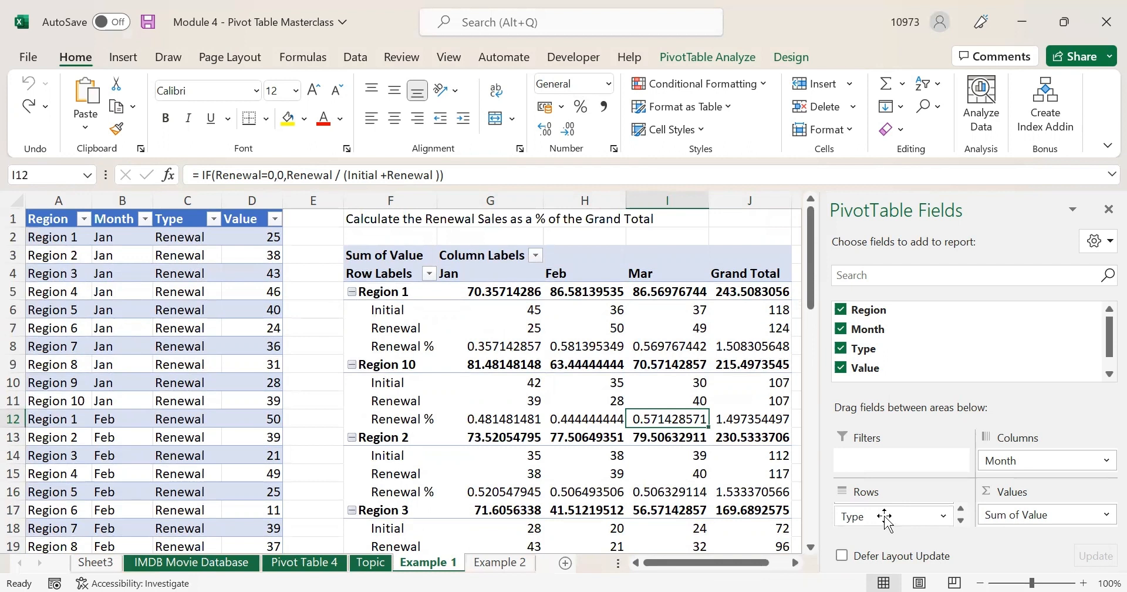
pyautogui.scroll(1, 883, 516)
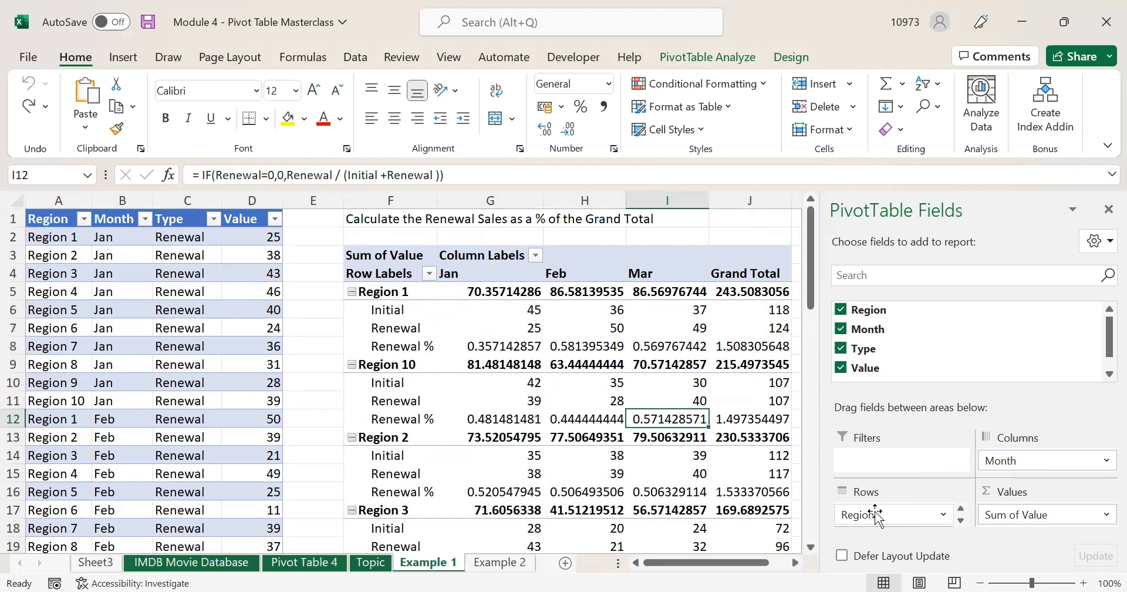
pyautogui.scroll(-1, 876, 517)
pyautogui.moveTo(881, 514); pyautogui.dragTo(875, 511)
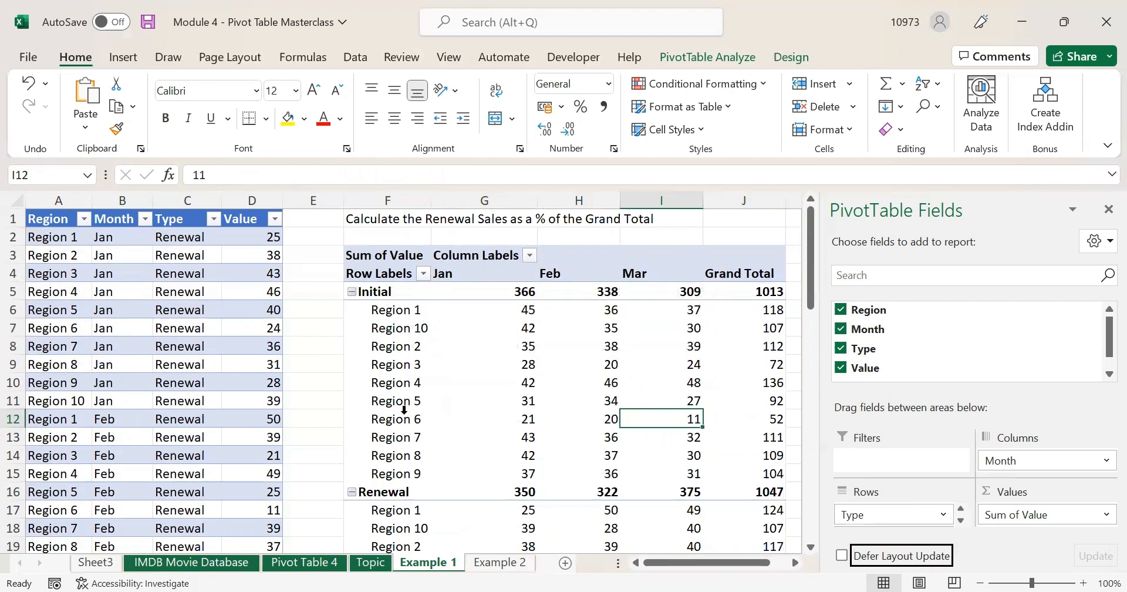
# - Drag the Region 10 label below Region 9 so regions run 1 through 10
pyautogui.scroll(-5, 419, 405)
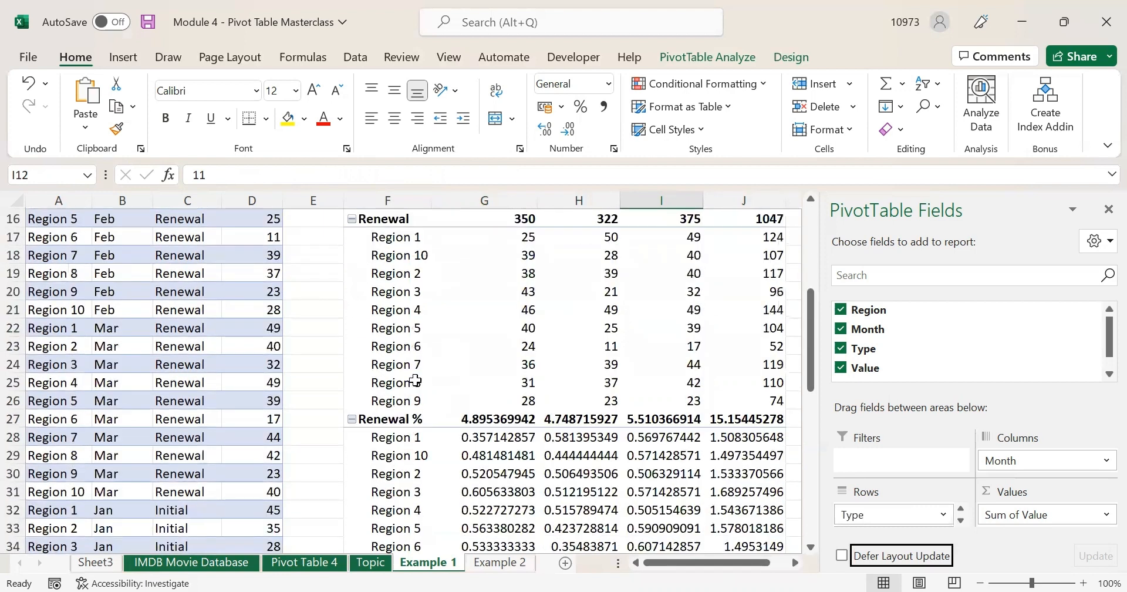
pyautogui.scroll(-3, 467, 326)
pyautogui.scroll(8, 528, 353)
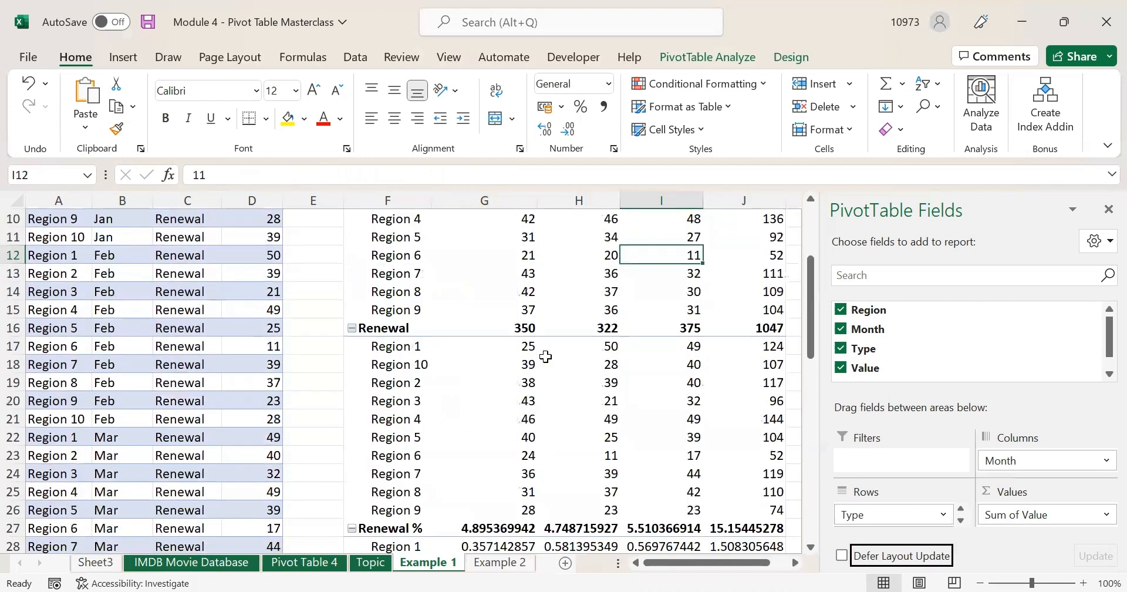
pyautogui.scroll(-1, 537, 385)
pyautogui.scroll(1, 536, 383)
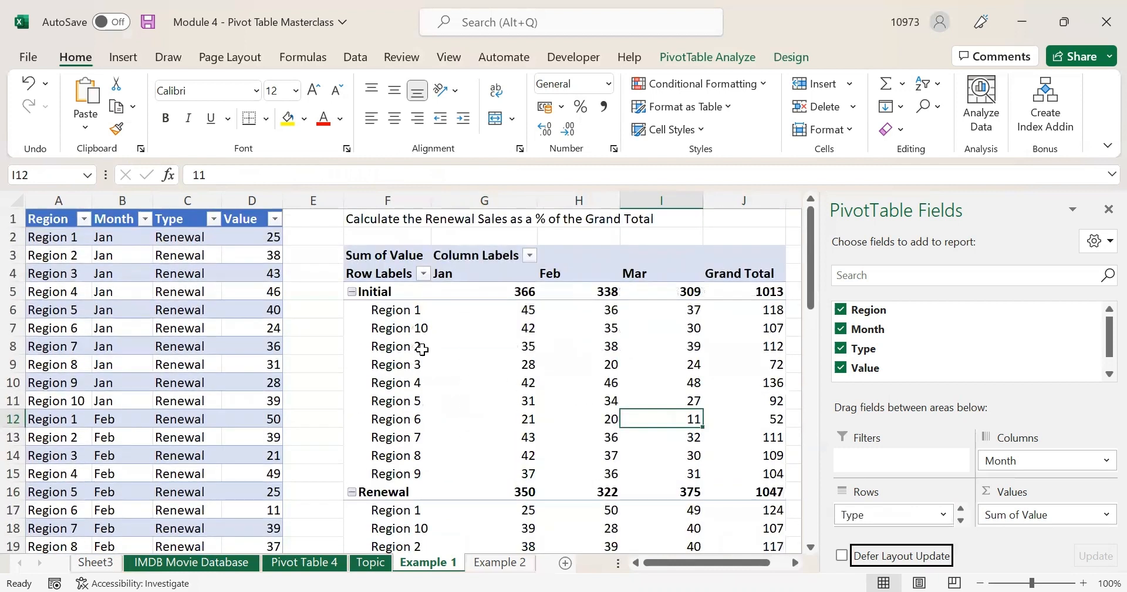
pyautogui.click(406, 326)
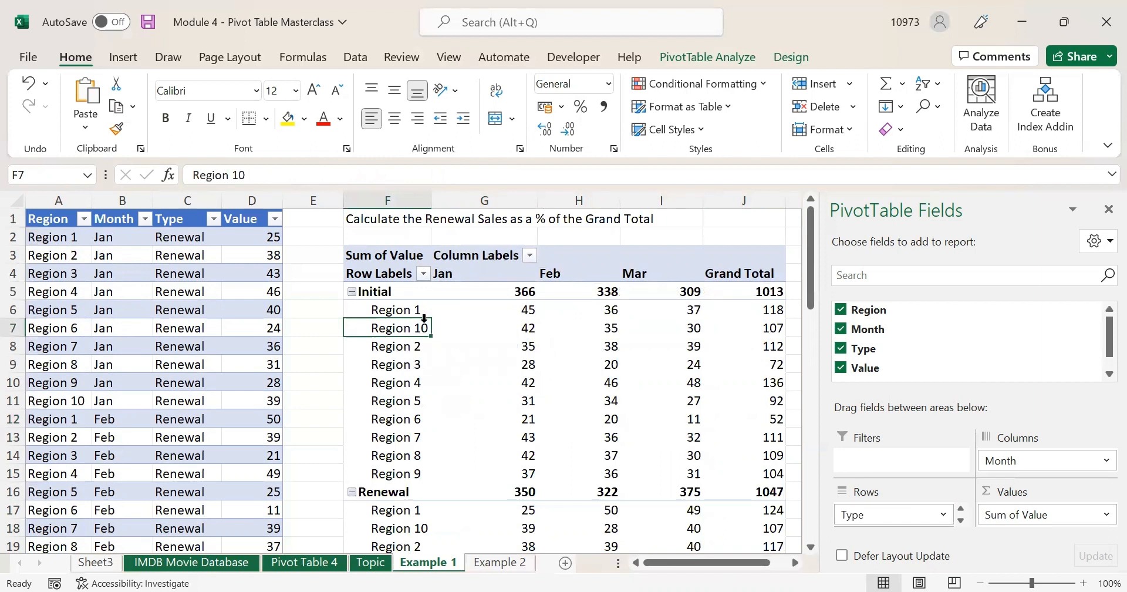
pyautogui.moveTo(428, 320); pyautogui.dragTo(434, 352)
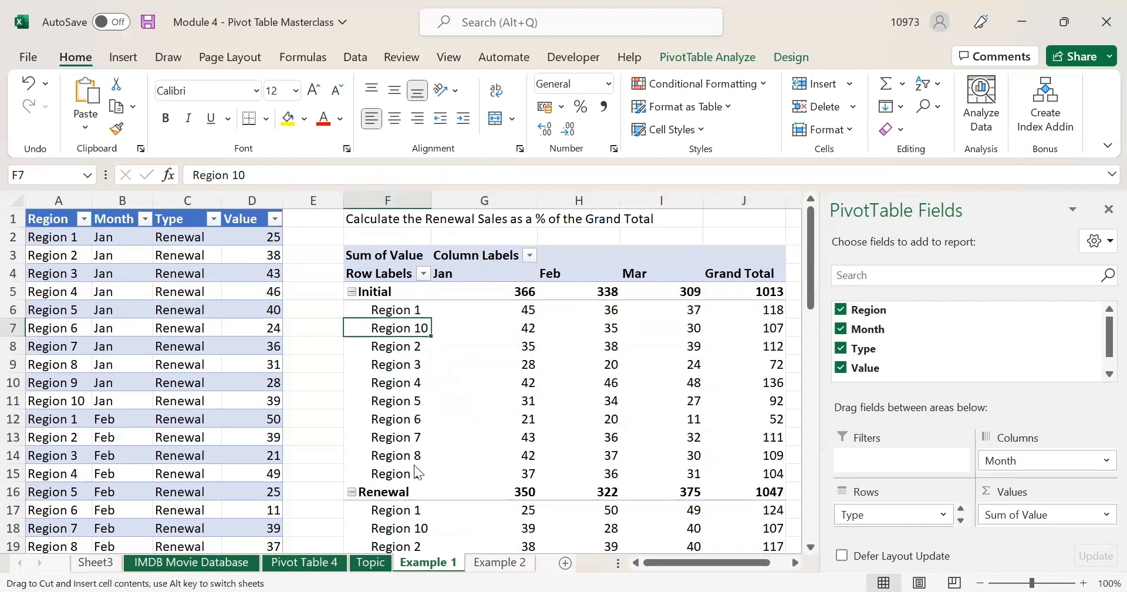
pyautogui.moveTo(413, 478); pyautogui.dragTo(414, 478)
pyautogui.scroll(-3, 476, 440)
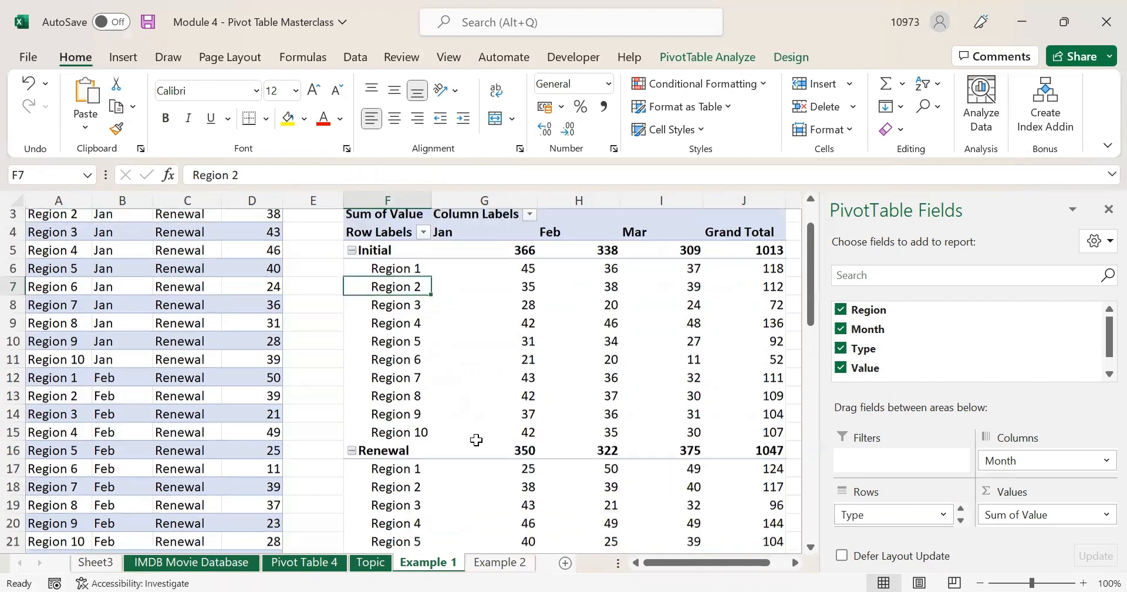
pyautogui.scroll(-4, 476, 440)
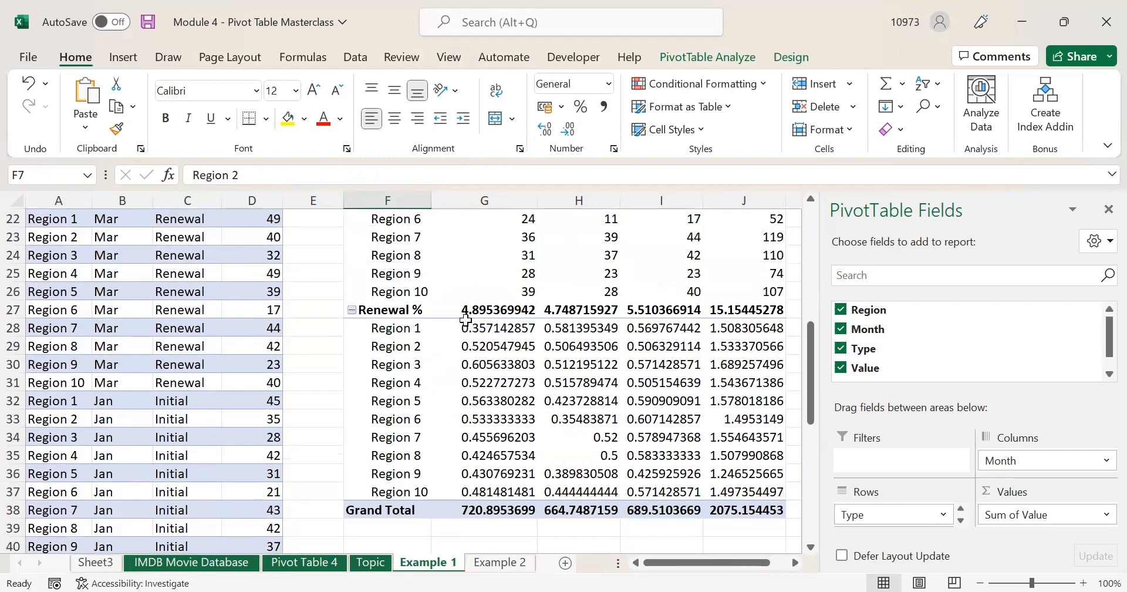
pyautogui.moveTo(469, 328); pyautogui.dragTo(763, 493)
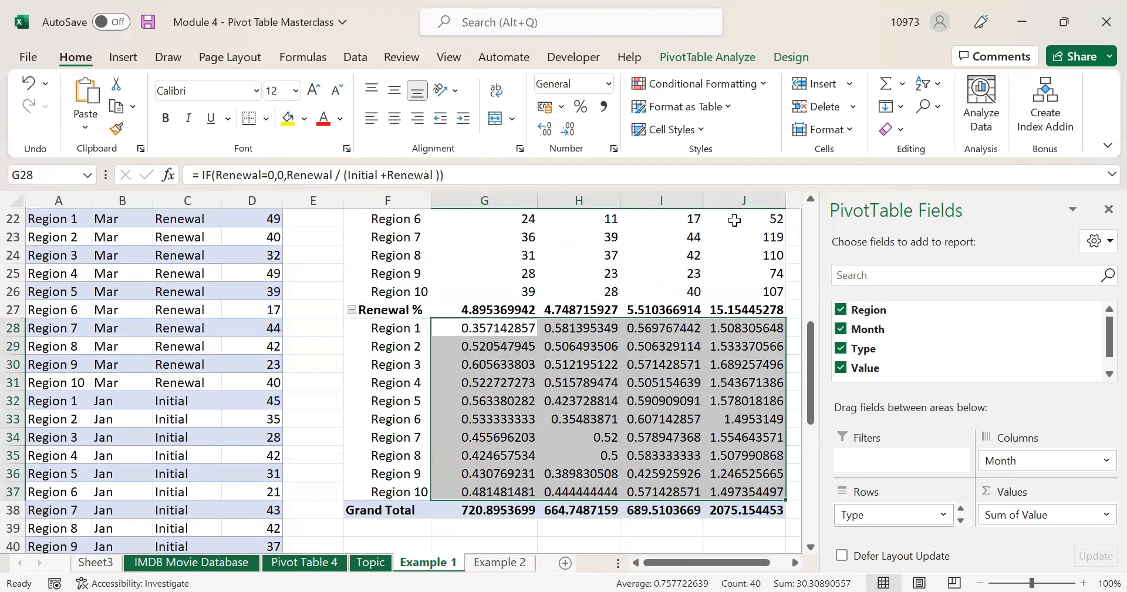
# - Format the Renewal % values as percentages and nest Type under Region in the pivot rows
pyautogui.click(581, 108)
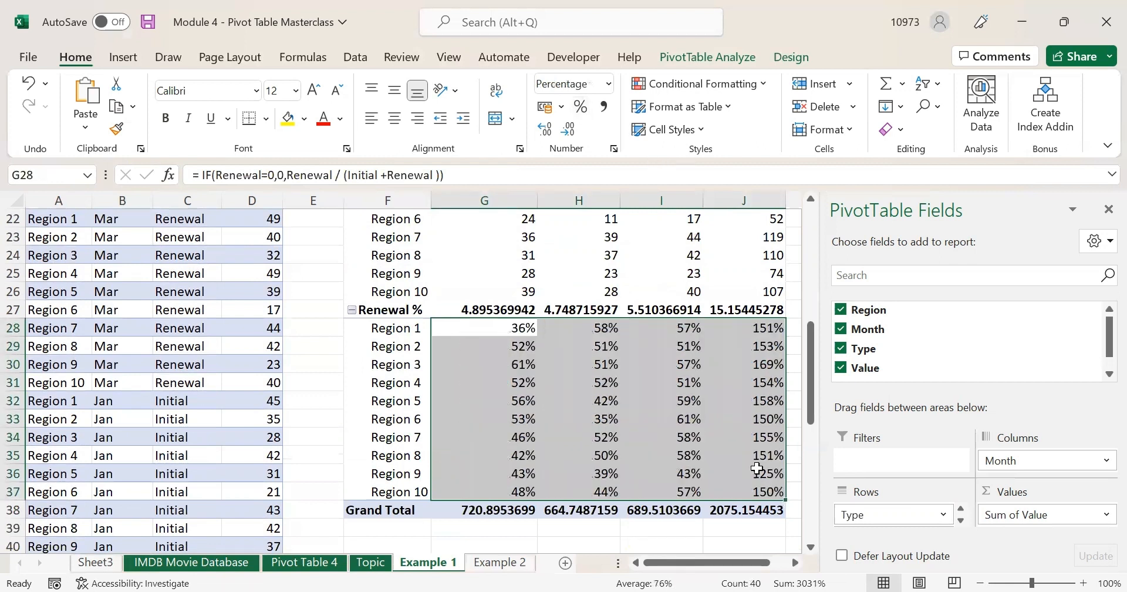
pyautogui.click(889, 515)
pyautogui.moveTo(890, 514)
pyautogui.mouseDown()
pyautogui.moveTo(892, 530)
pyautogui.moveTo(901, 514)
pyautogui.moveTo(922, 521)
pyautogui.moveTo(884, 523)
pyautogui.mouseUp()
pyautogui.click(898, 516)
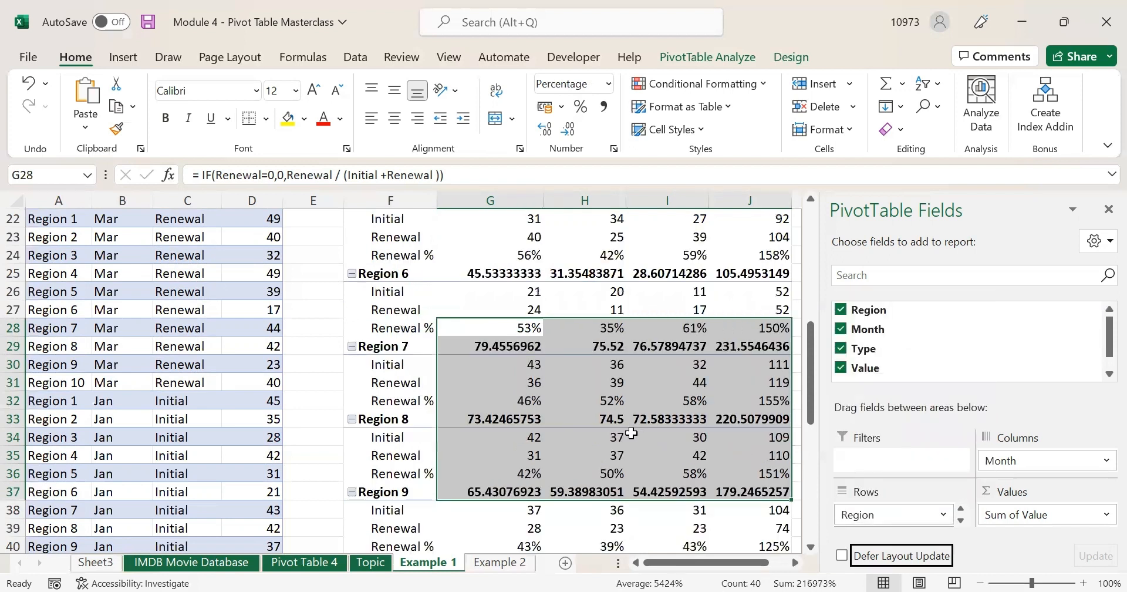
pyautogui.scroll(3, 629, 429)
pyautogui.scroll(4, 629, 429)
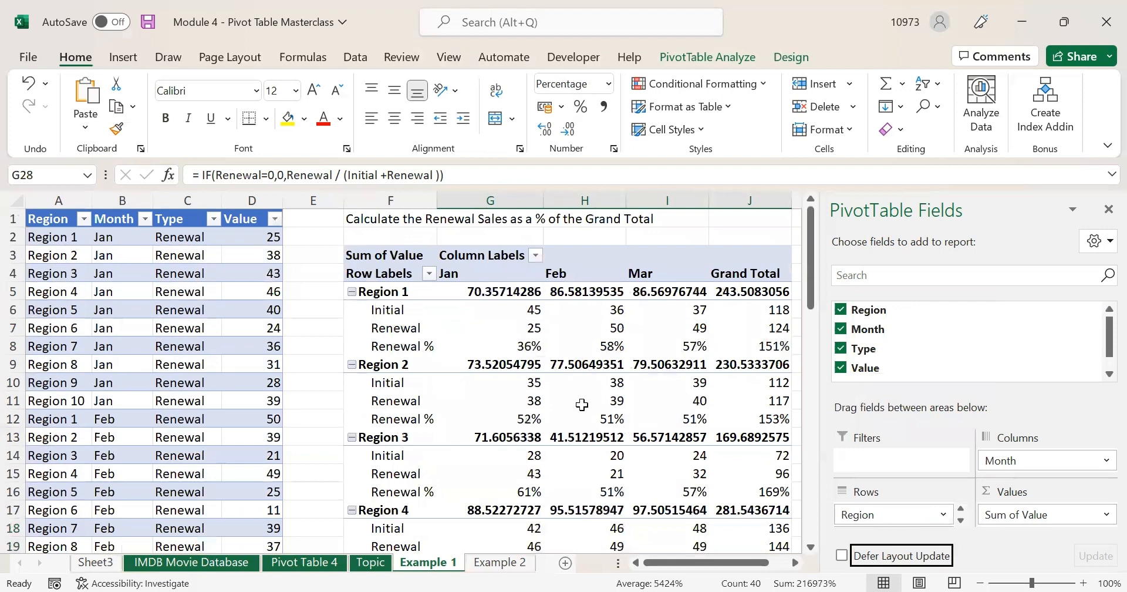
pyautogui.click(491, 341)
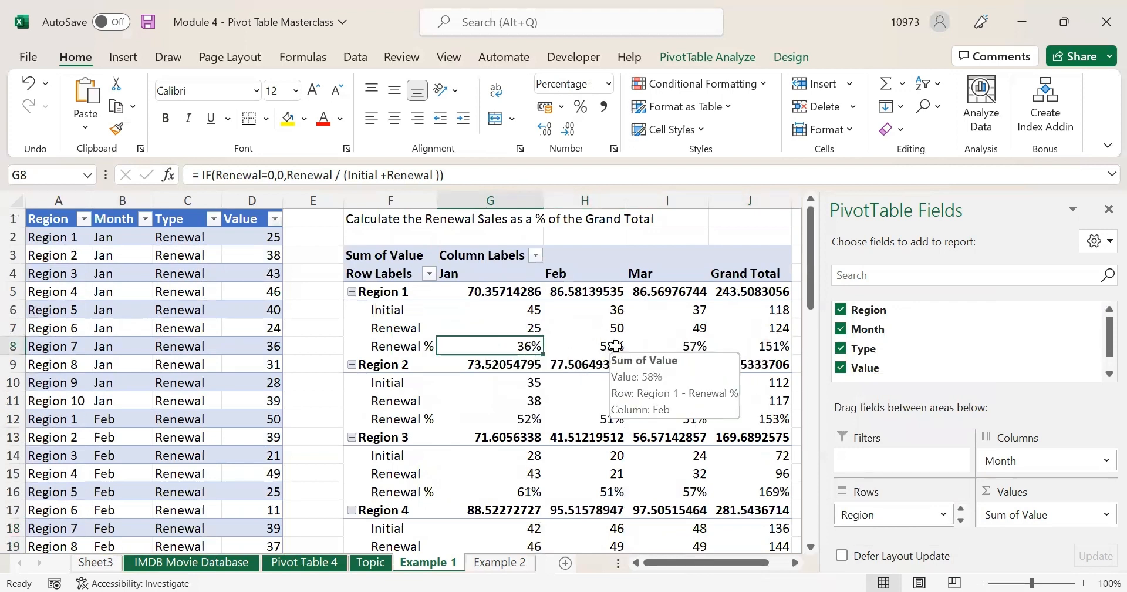
pyautogui.click(581, 346)
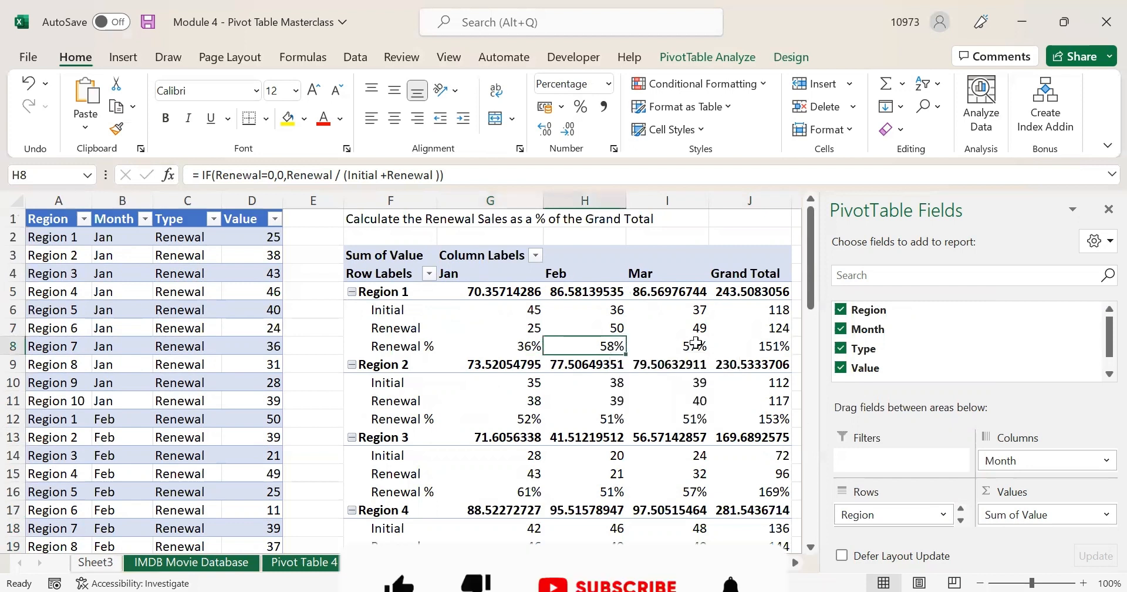
pyautogui.click(668, 346)
pyautogui.click(746, 347)
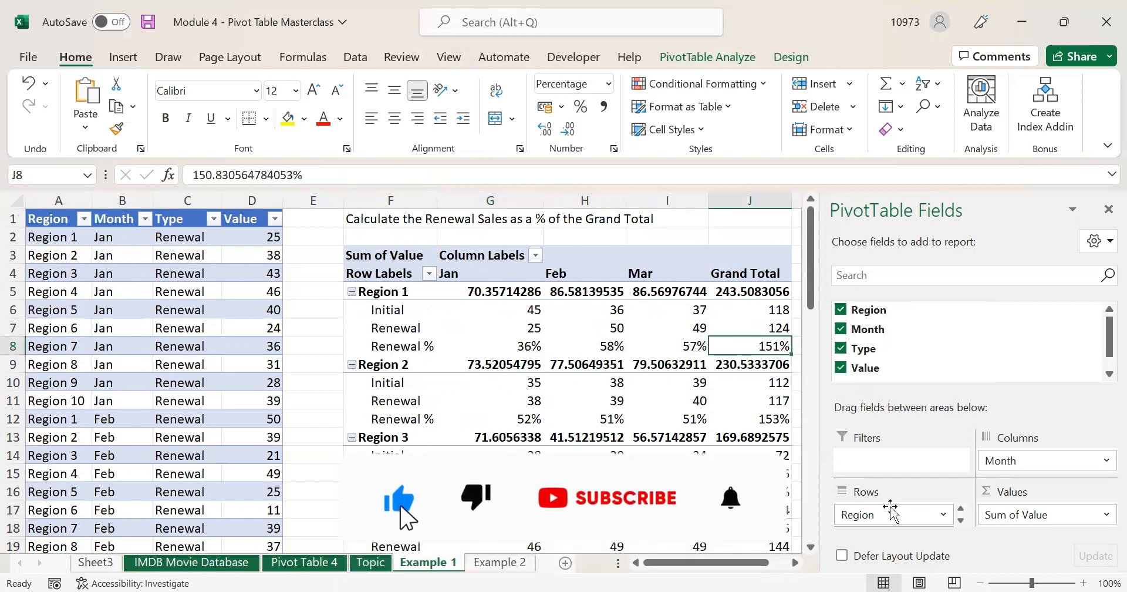
pyautogui.scroll(-1, 889, 511)
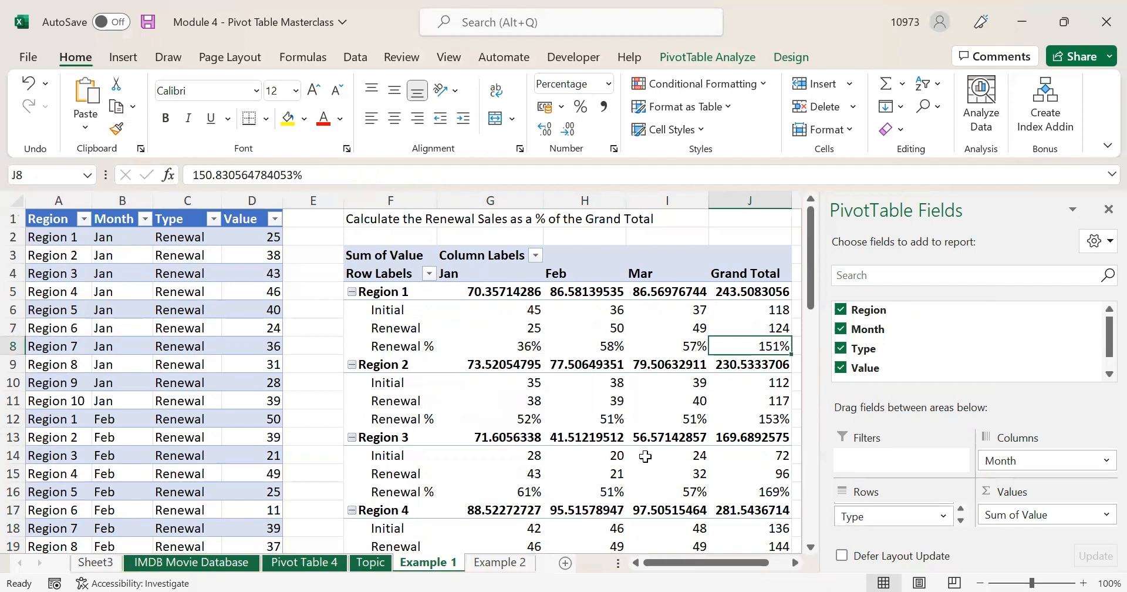
pyautogui.moveTo(650, 456)
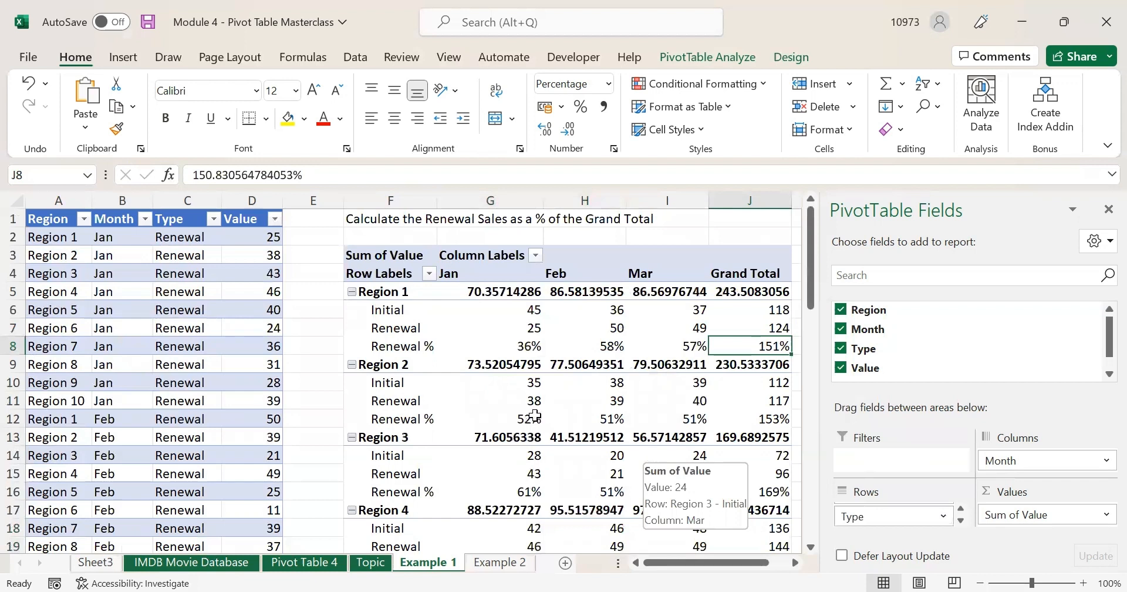
pyautogui.scroll(-2, 500, 402)
pyautogui.scroll(-8, 502, 406)
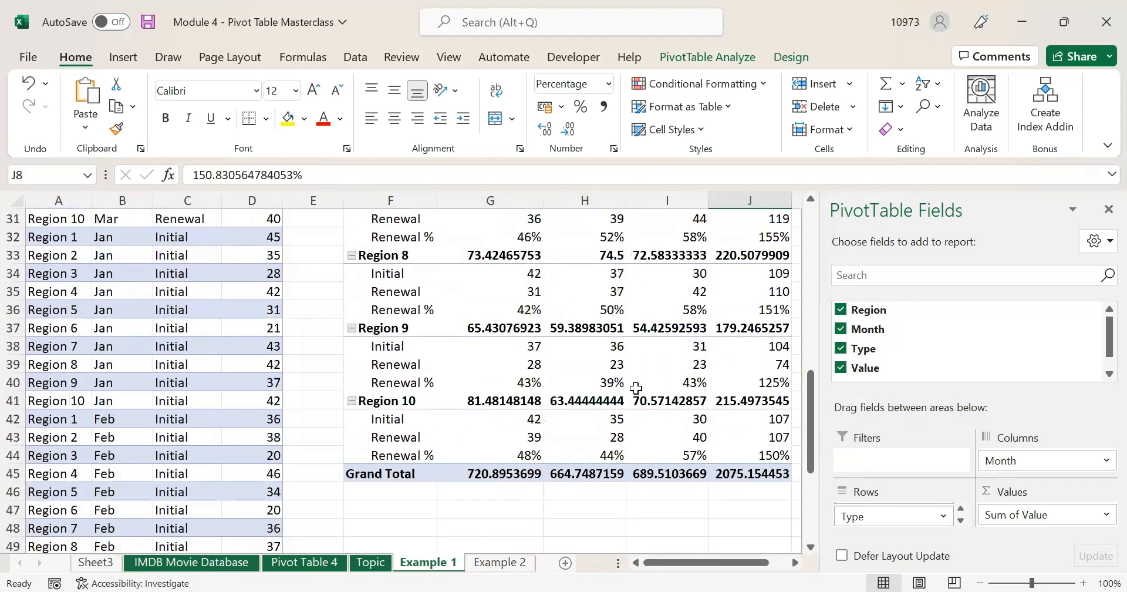
pyautogui.scroll(10, 635, 388)
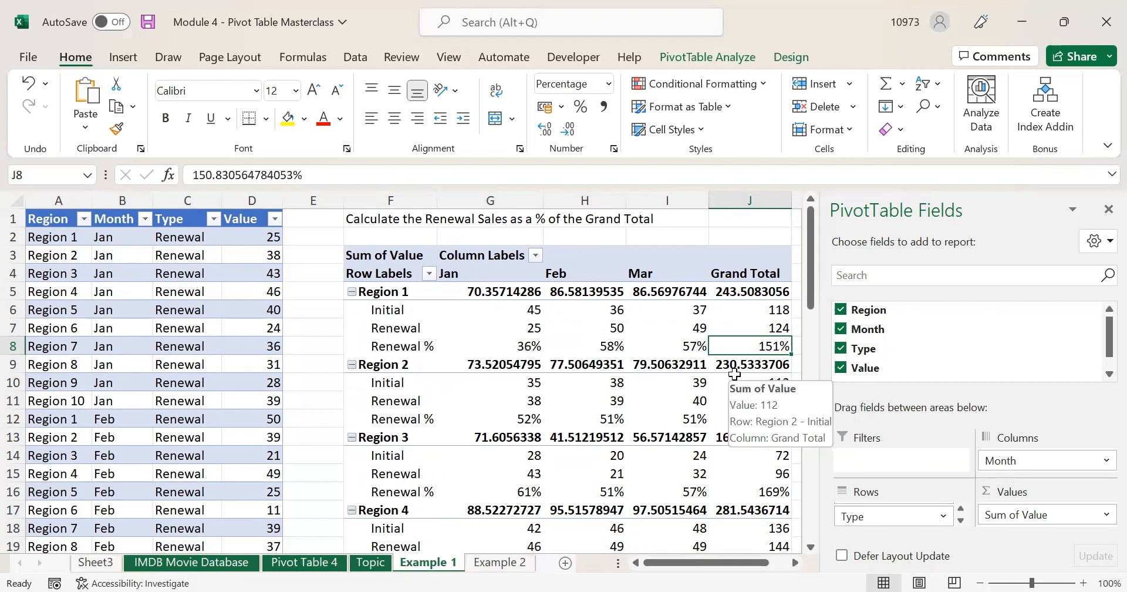
pyautogui.click(571, 440)
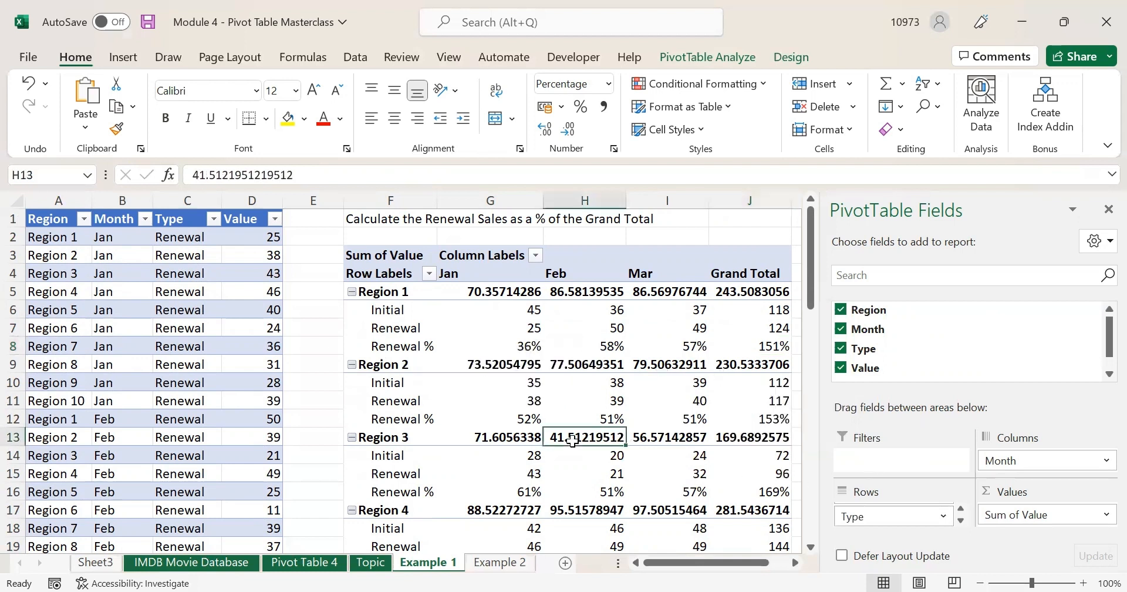
pyautogui.click(592, 263)
pyautogui.click(600, 307)
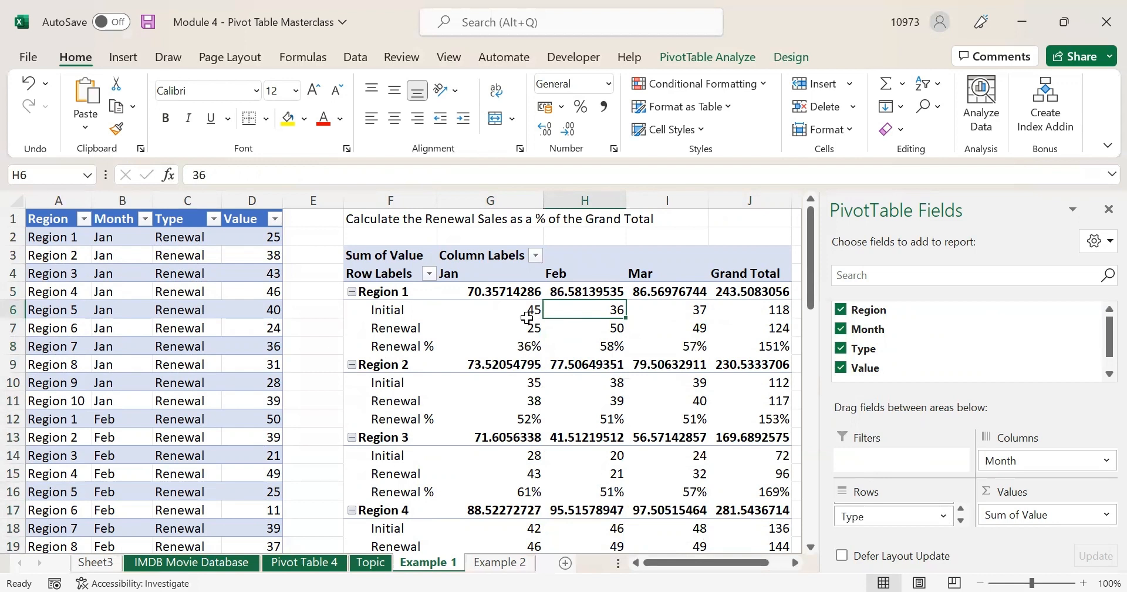
pyautogui.moveTo(508, 314)
pyautogui.moveTo(506, 311); pyautogui.dragTo(497, 338)
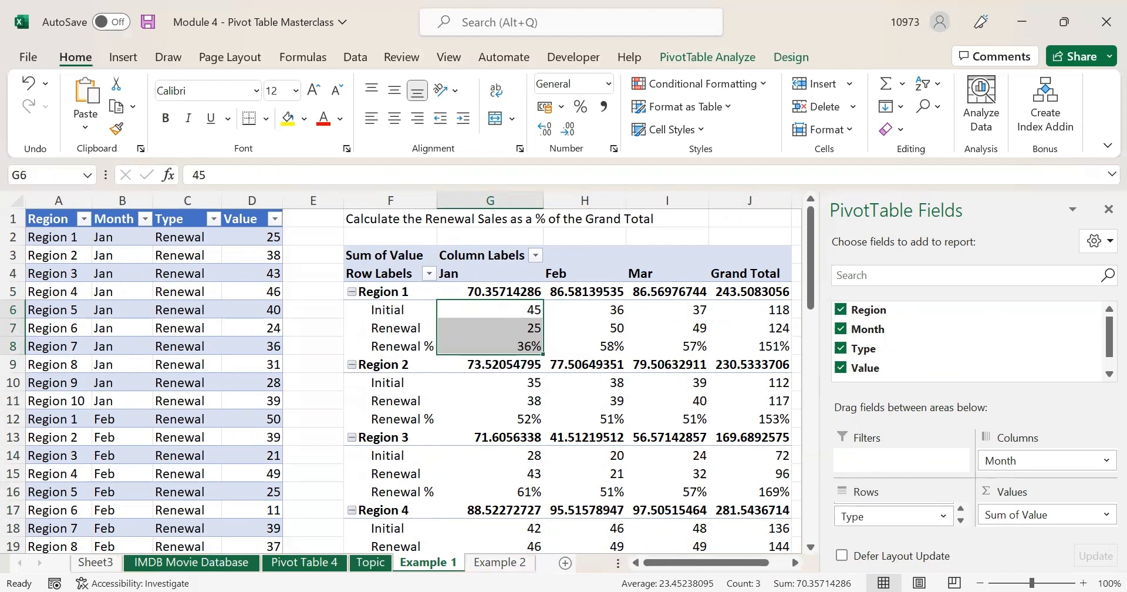
pyautogui.click(488, 291)
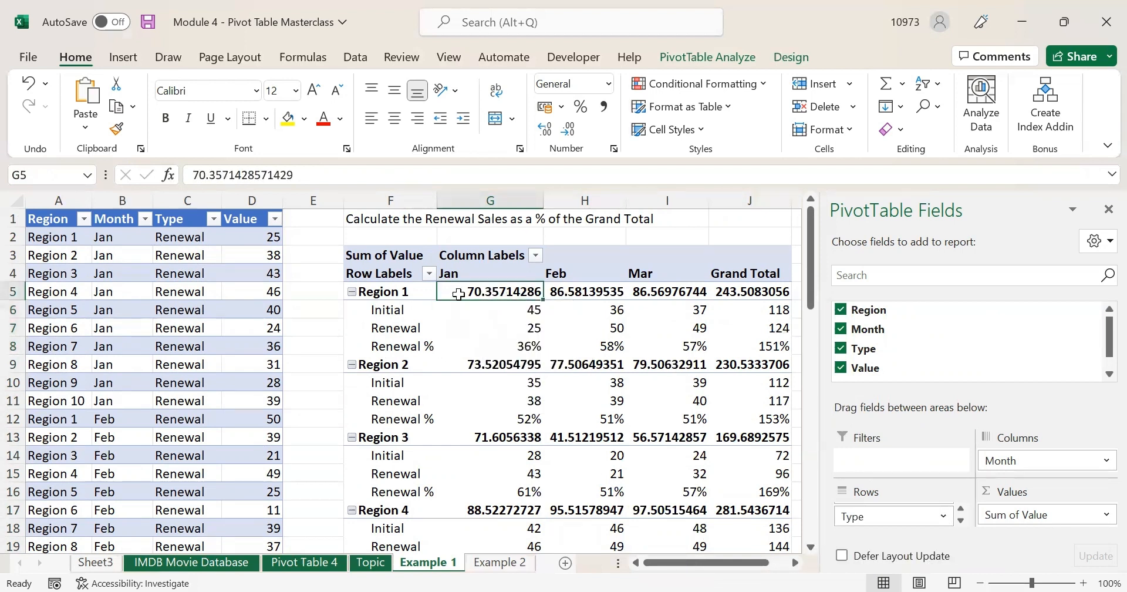
pyautogui.click(491, 344)
pyautogui.moveTo(492, 344); pyautogui.dragTo(758, 345)
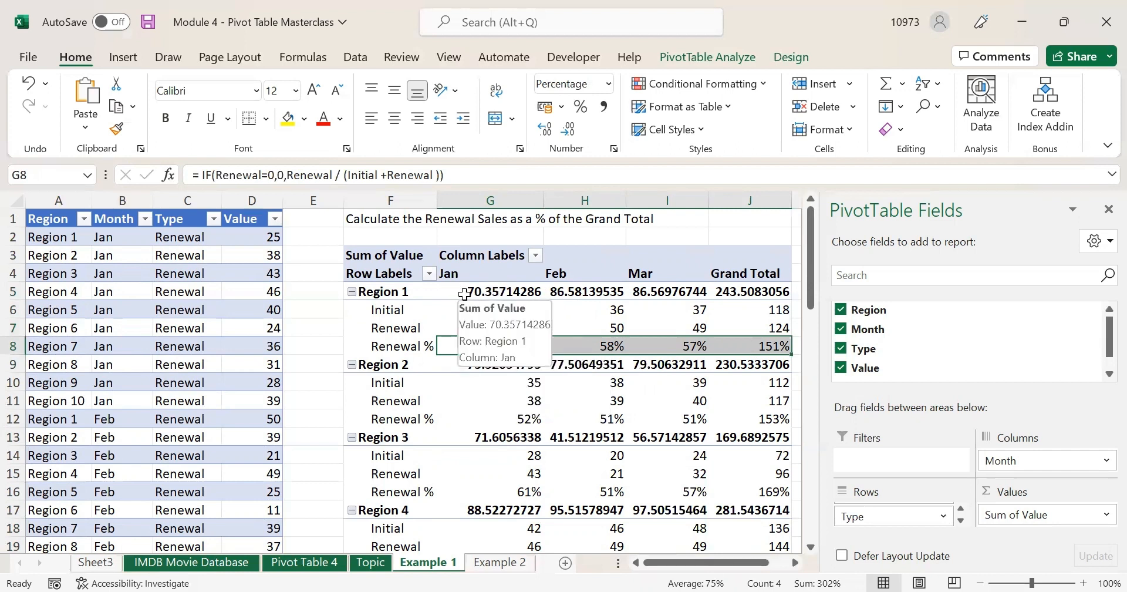
pyautogui.click(441, 287)
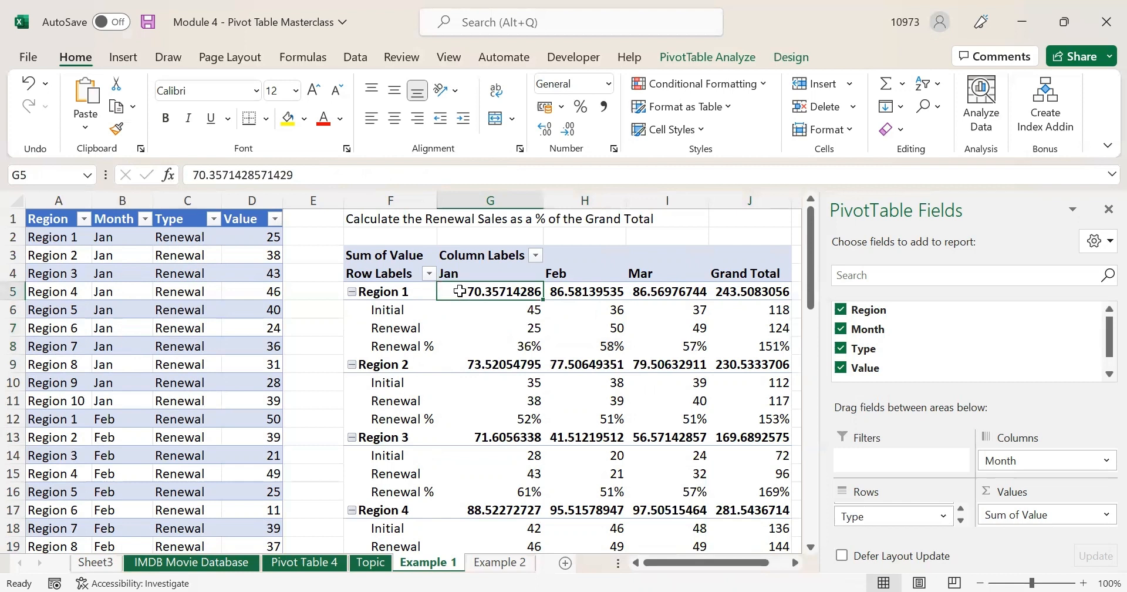
# - Turn off the Region subtotals in the pivot
pyautogui.click(418, 290)
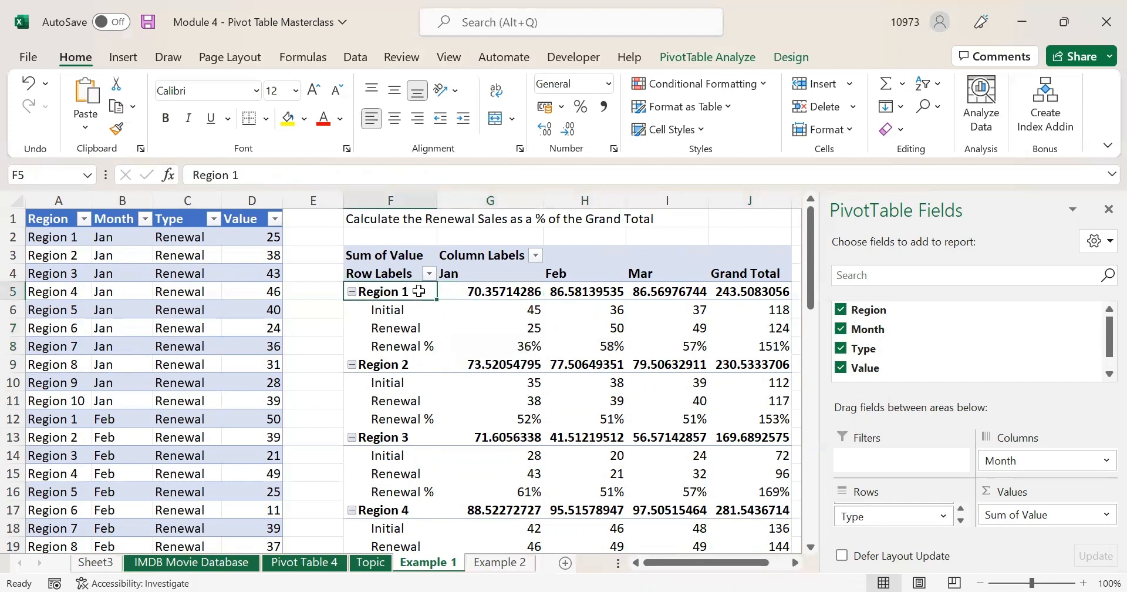
pyautogui.rightClick(418, 291)
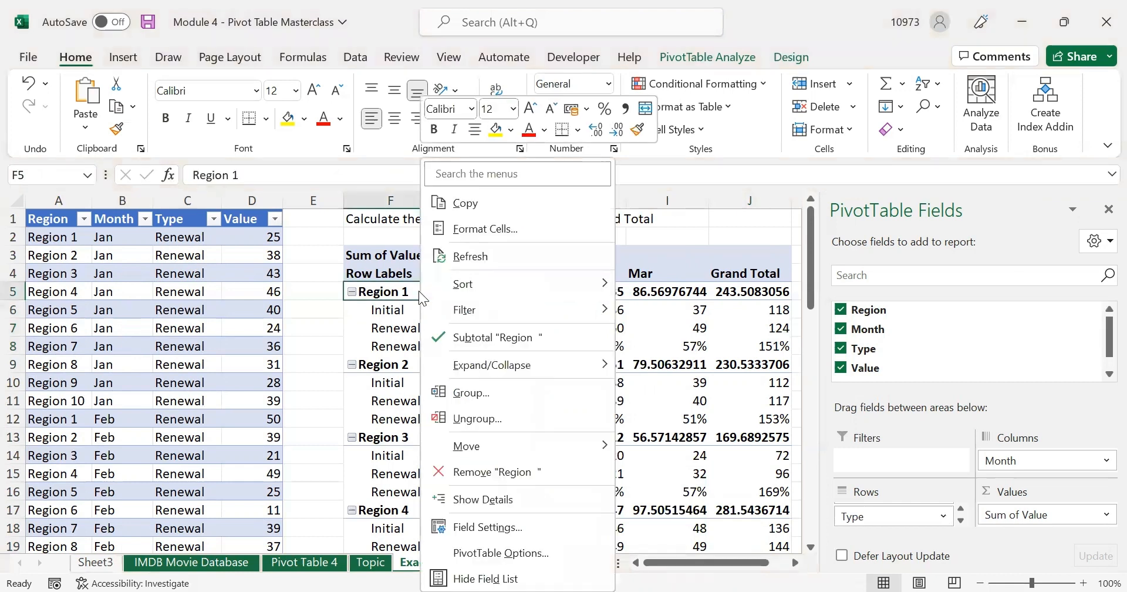
pyautogui.click(530, 347)
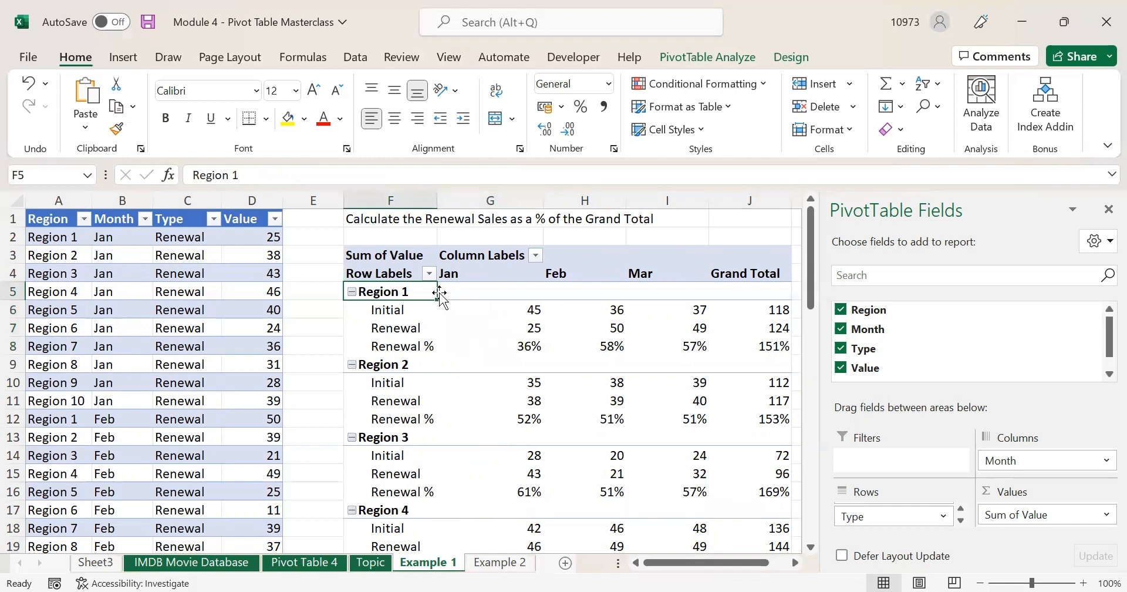
# - Remove the Grand Total column and check the Region 1 Jan Renewal % formula
pyautogui.click(747, 270)
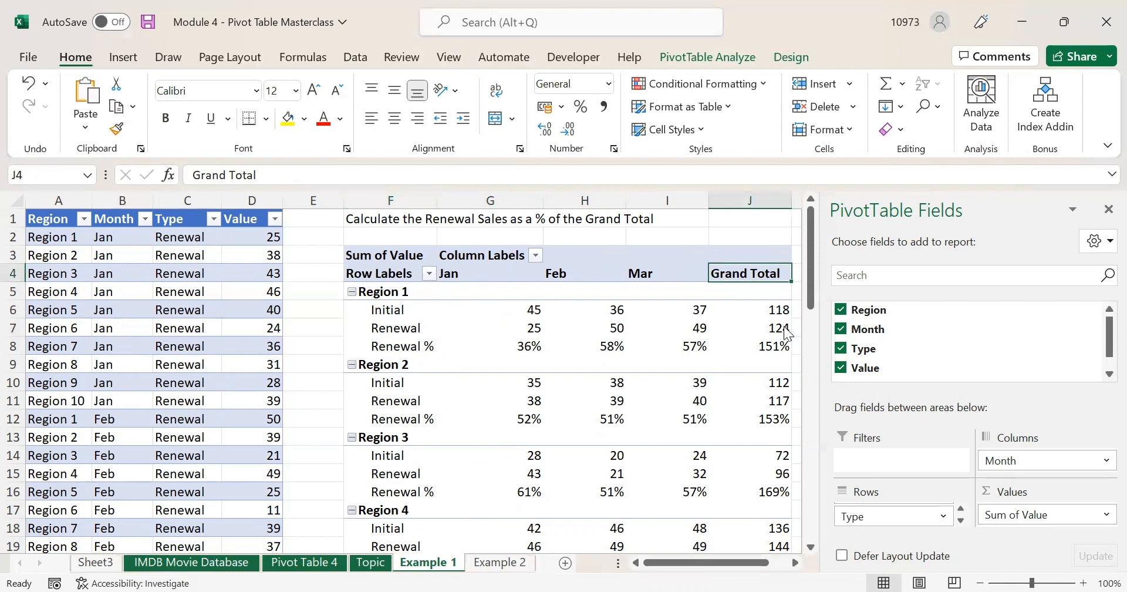
pyautogui.rightClick(747, 270)
pyautogui.click(845, 430)
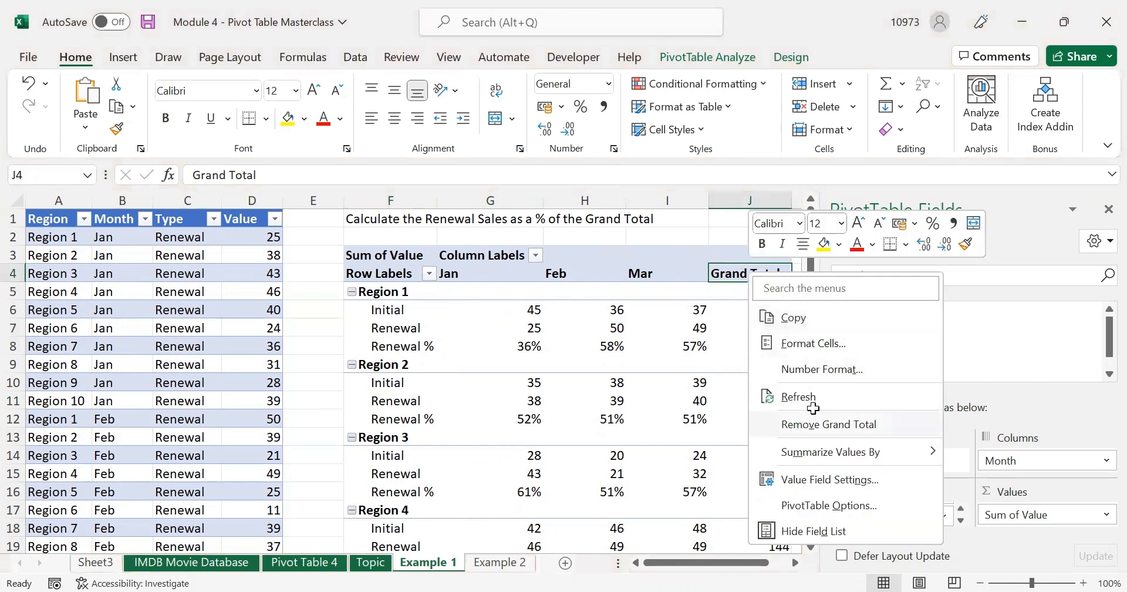
pyautogui.click(610, 399)
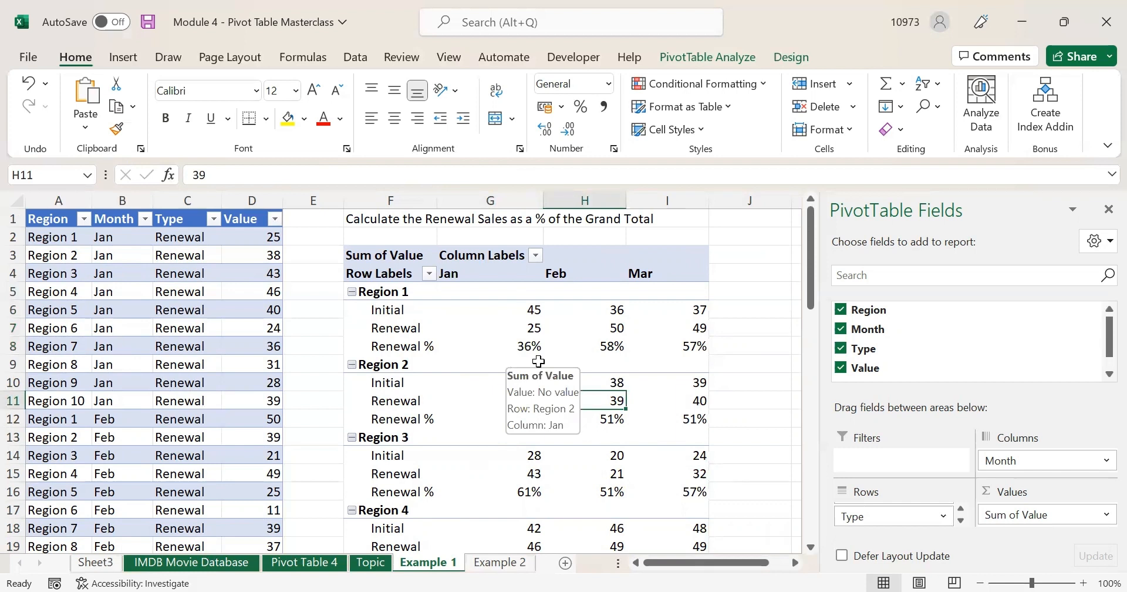
pyautogui.click(463, 351)
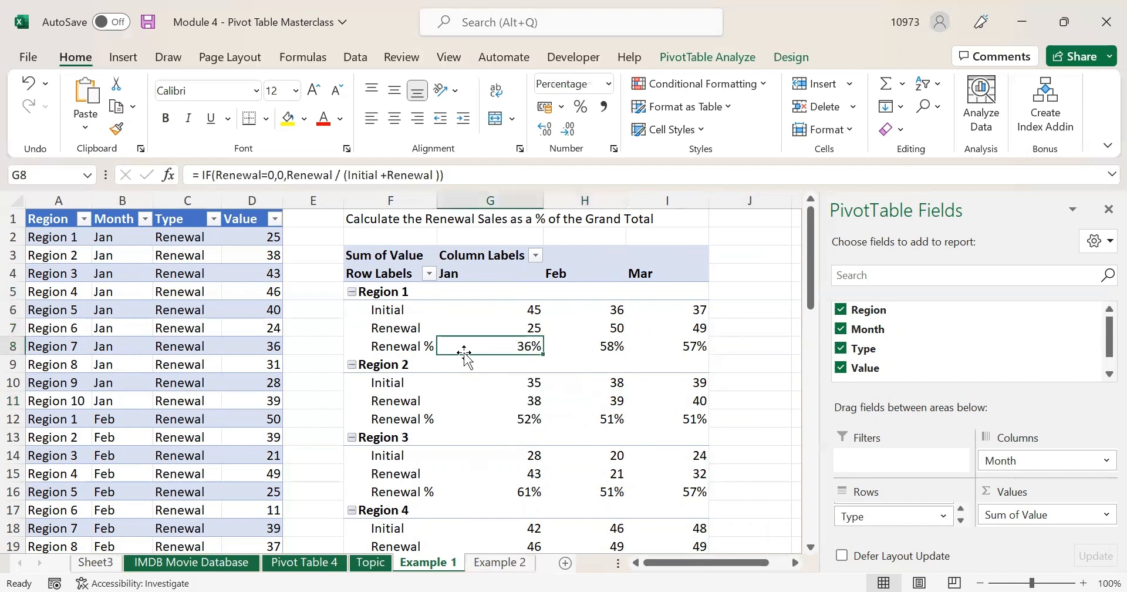
# - Remove Month from the pivot's Columns area
pyautogui.click(383, 339)
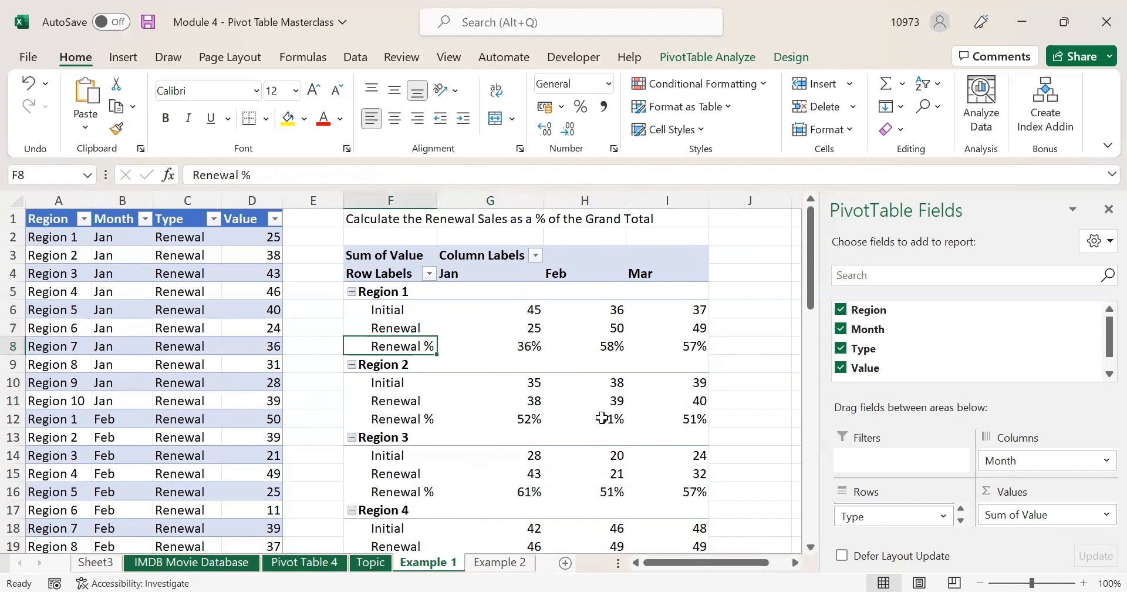
pyautogui.scroll(-4, 602, 417)
pyautogui.scroll(4, 603, 416)
pyautogui.moveTo(1034, 463); pyautogui.dragTo(1060, 461)
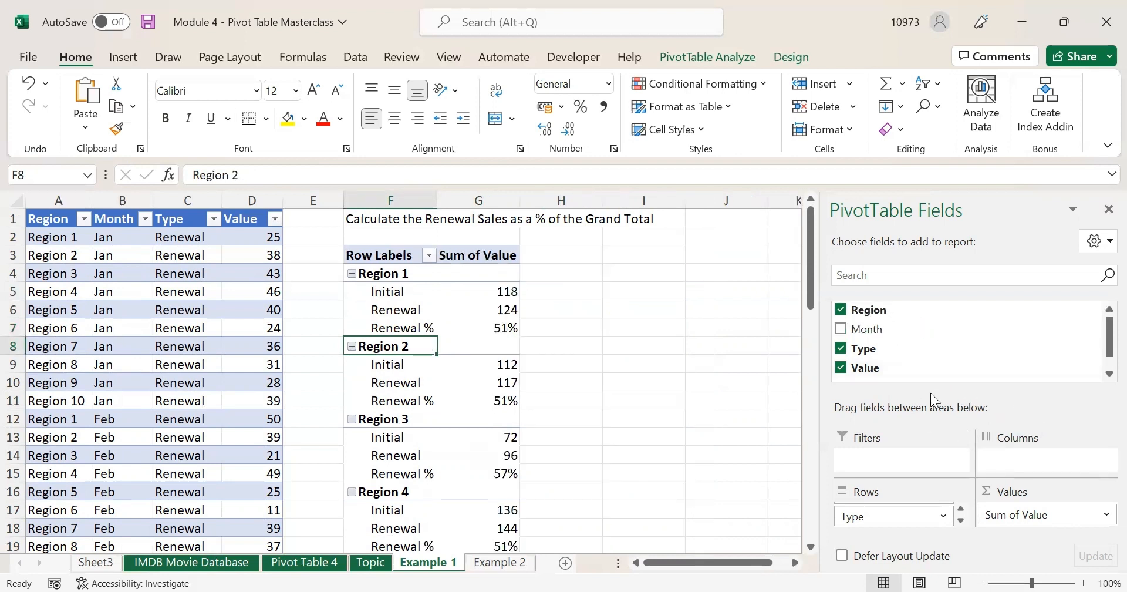
# - Move Type to Columns so Regions 1–10 show Initial, Renewal and Renewal % side by side
pyautogui.scroll(1, 896, 516)
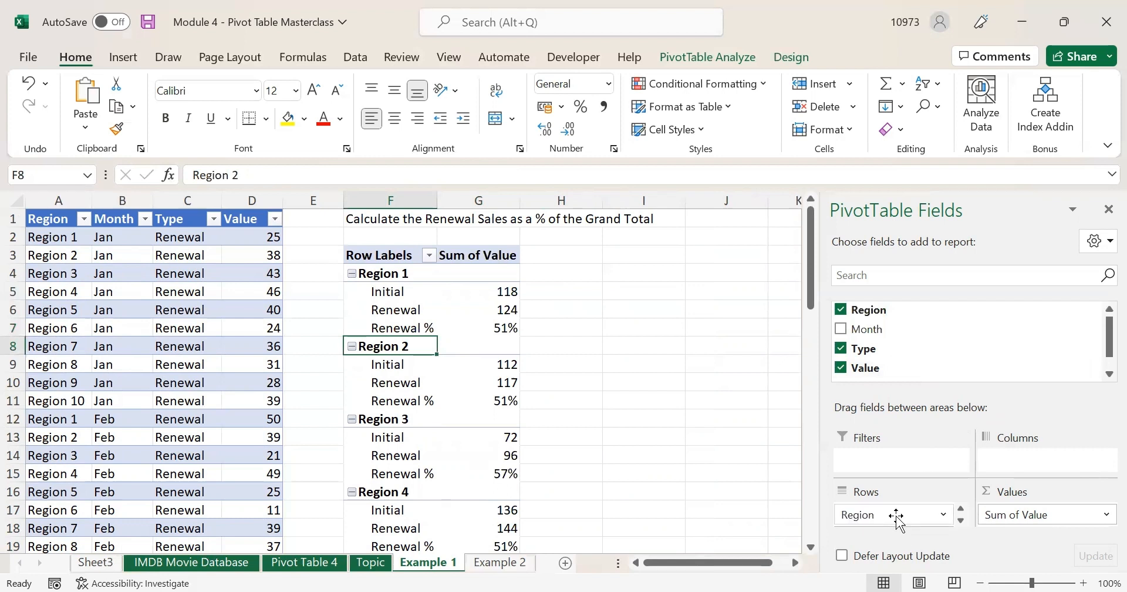
pyautogui.scroll(-1, 896, 517)
pyautogui.scroll(1, 895, 518)
pyautogui.scroll(-1, 896, 518)
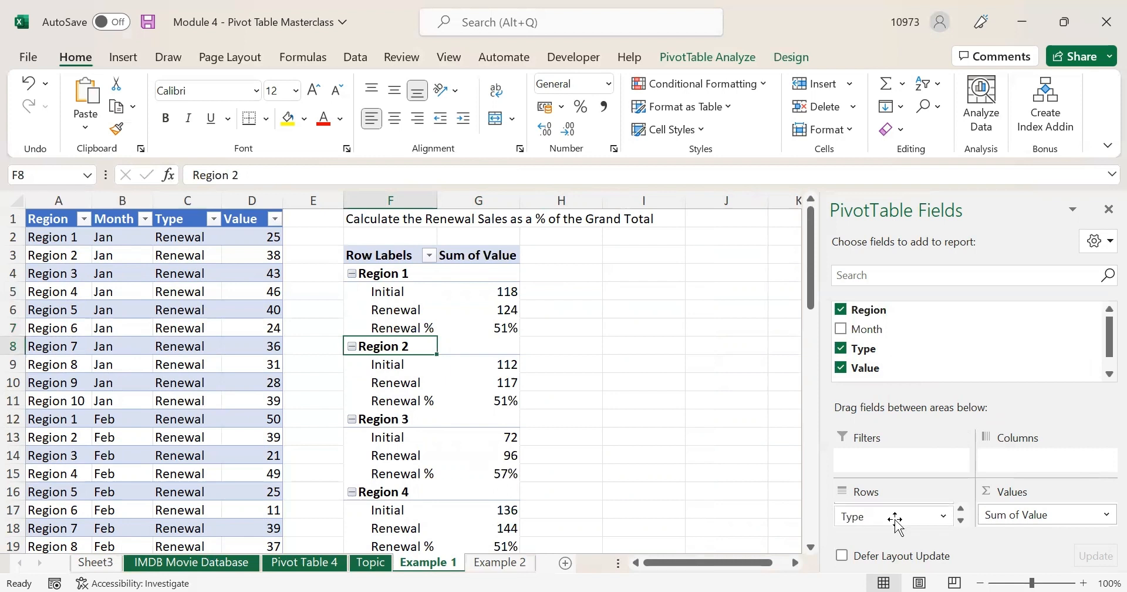
pyautogui.moveTo(896, 518); pyautogui.dragTo(1007, 460)
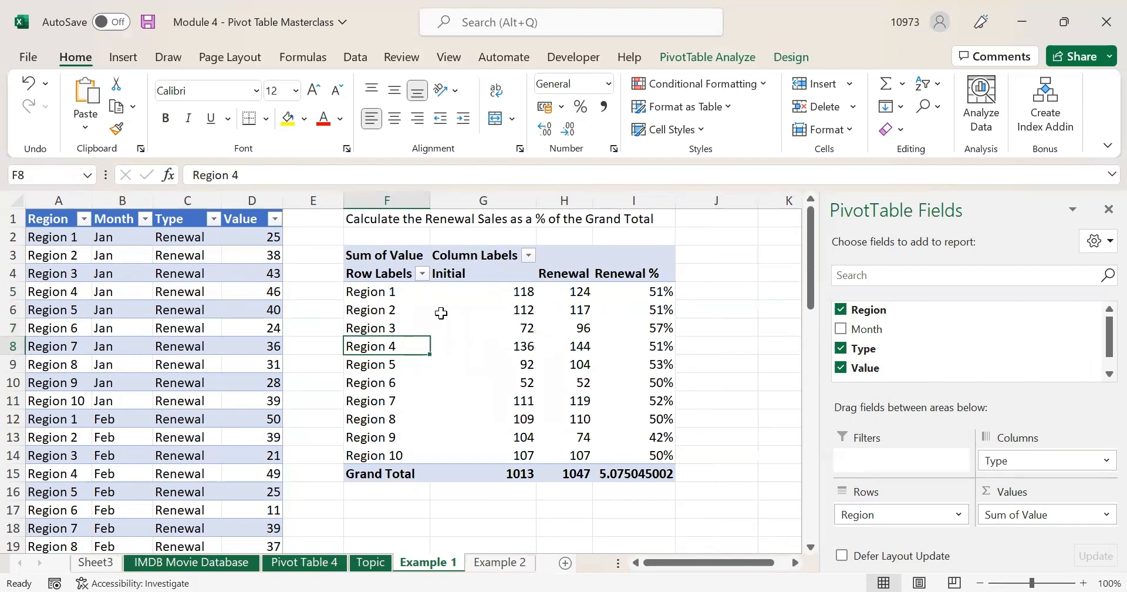
pyautogui.moveTo(402, 292); pyautogui.dragTo(428, 456)
pyautogui.moveTo(503, 289); pyautogui.dragTo(505, 309)
pyautogui.moveTo(505, 353); pyautogui.dragTo(578, 455)
# - Remove the pivot's Grand Total row and click cell G17 outside it to close the field list
pyautogui.click(566, 293)
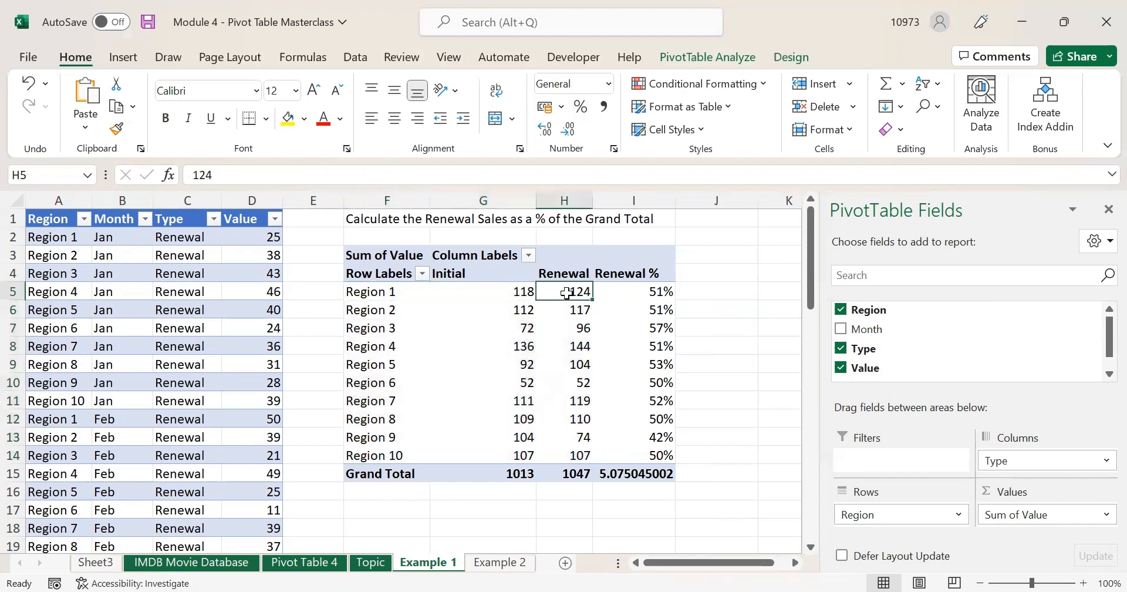
pyautogui.moveTo(623, 288); pyautogui.dragTo(631, 460)
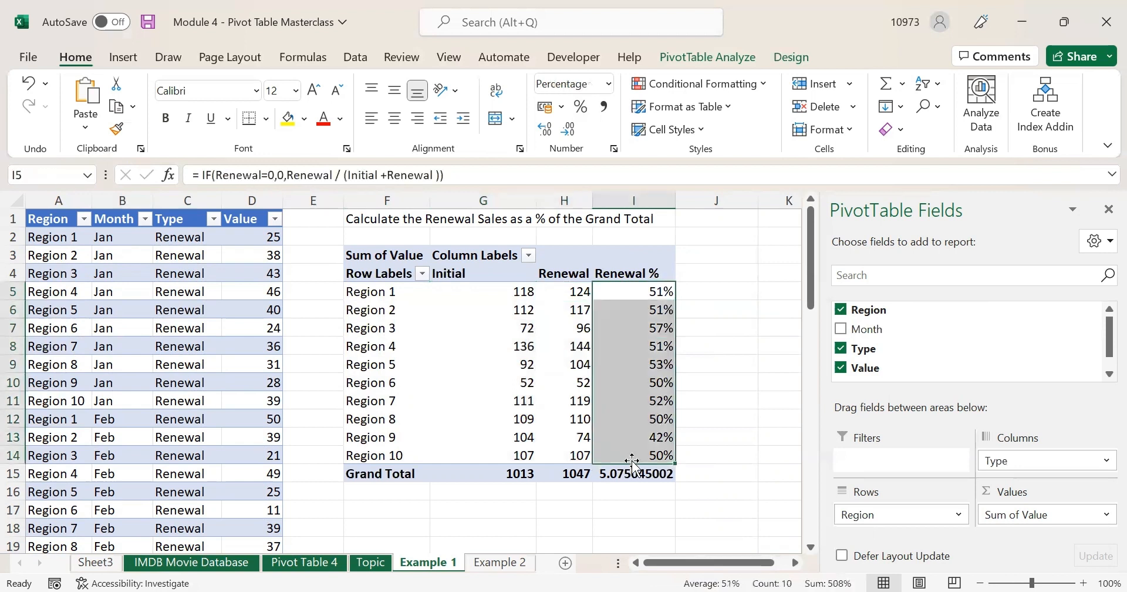
pyautogui.click(367, 473)
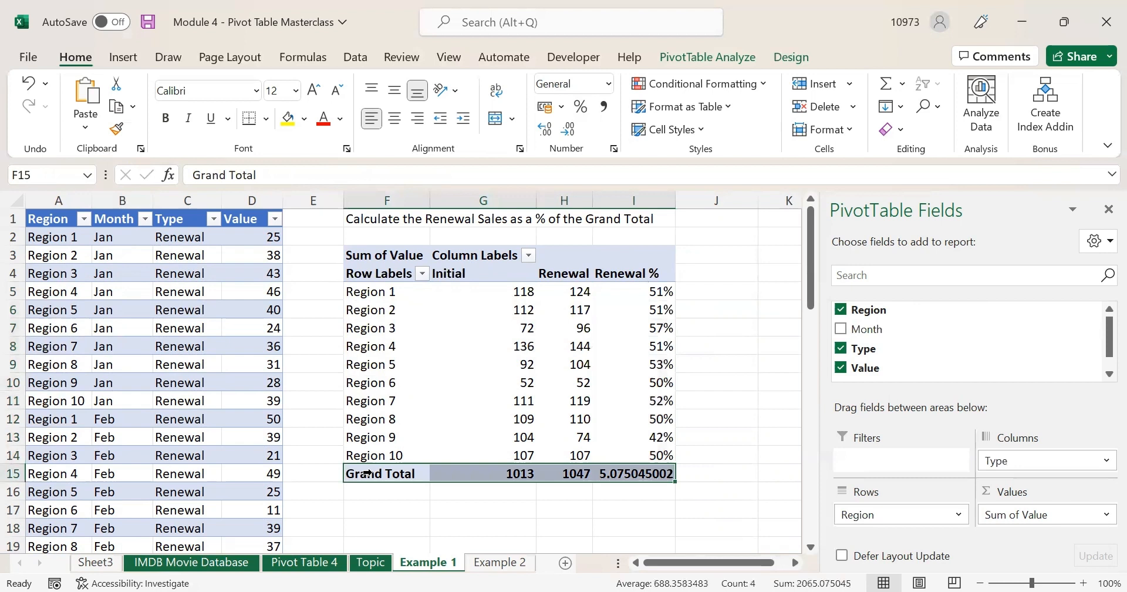
pyautogui.rightClick(367, 473)
pyautogui.click(509, 354)
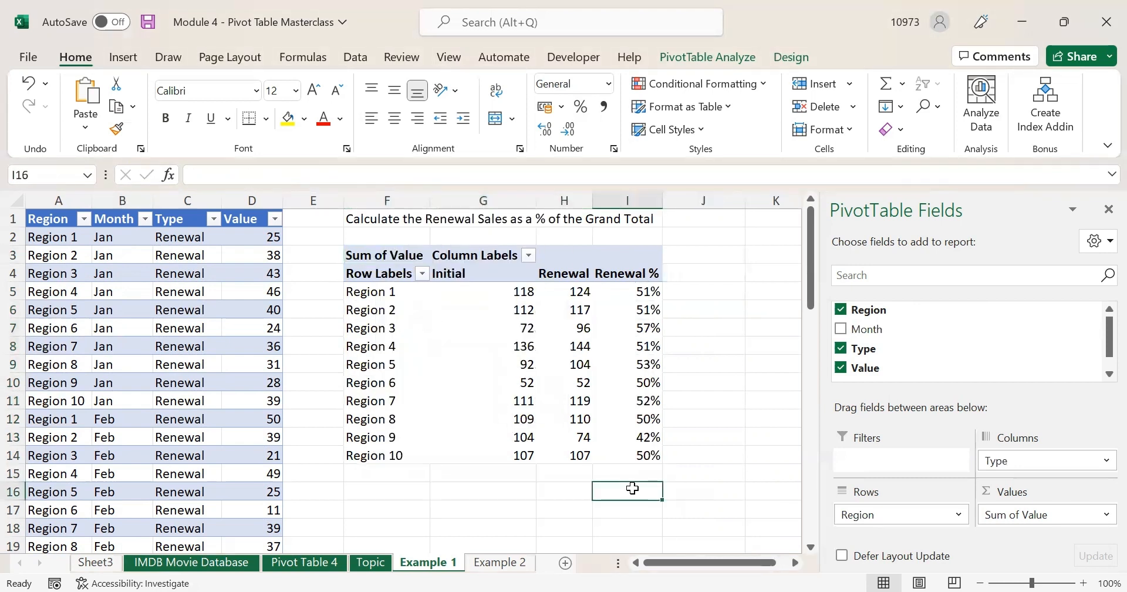
pyautogui.click(619, 347)
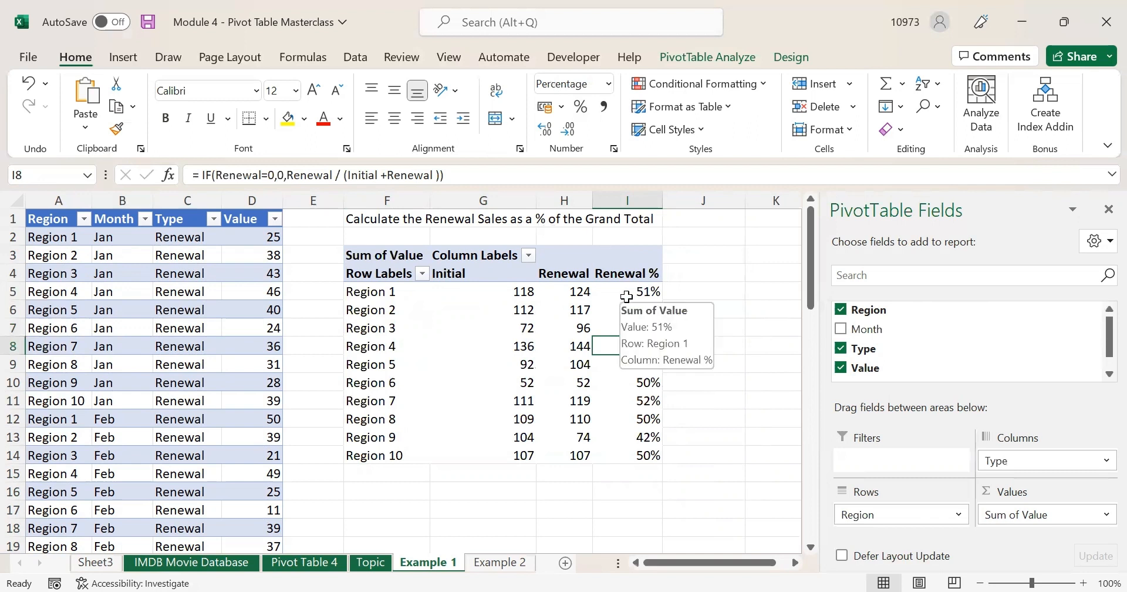
pyautogui.click(480, 510)
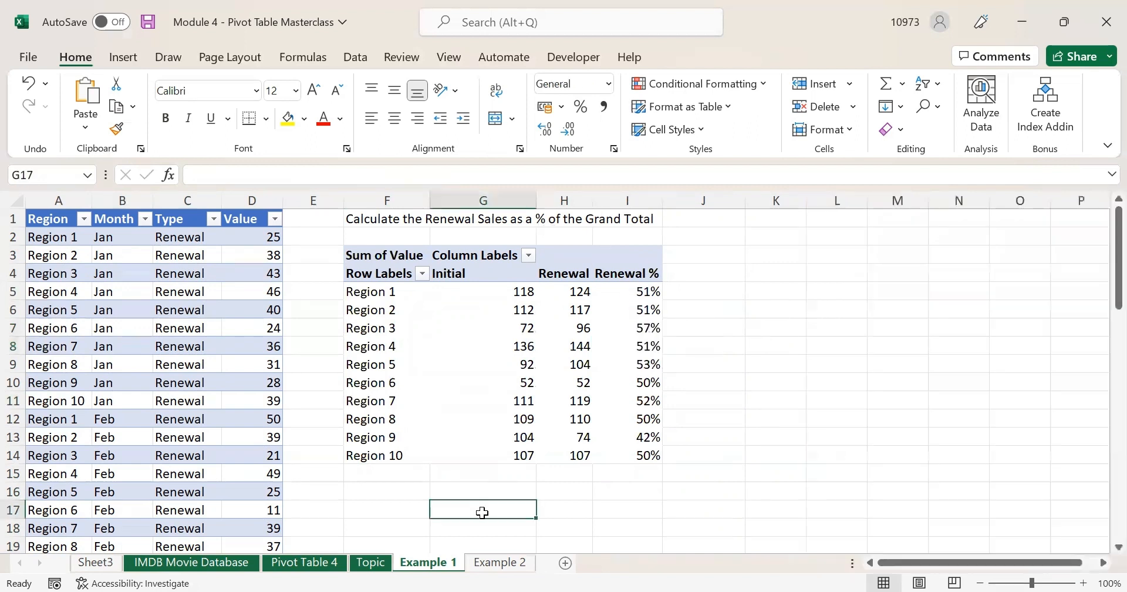
# - On Example 2, review the Source, Savings & Current - A/C and Amount columns
pyautogui.click(496, 563)
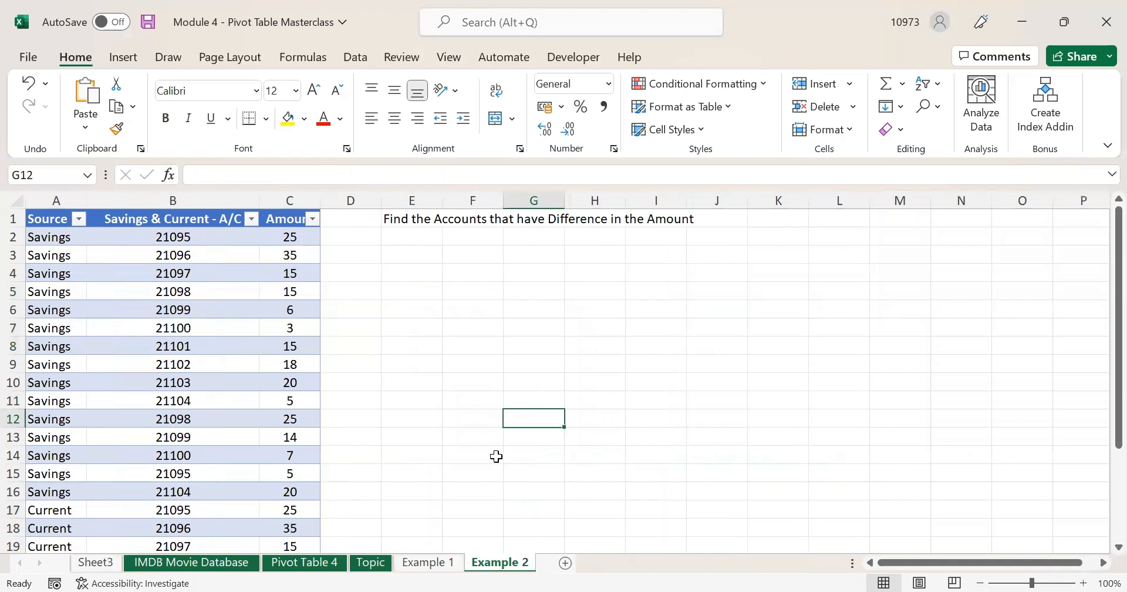
pyautogui.click(229, 310)
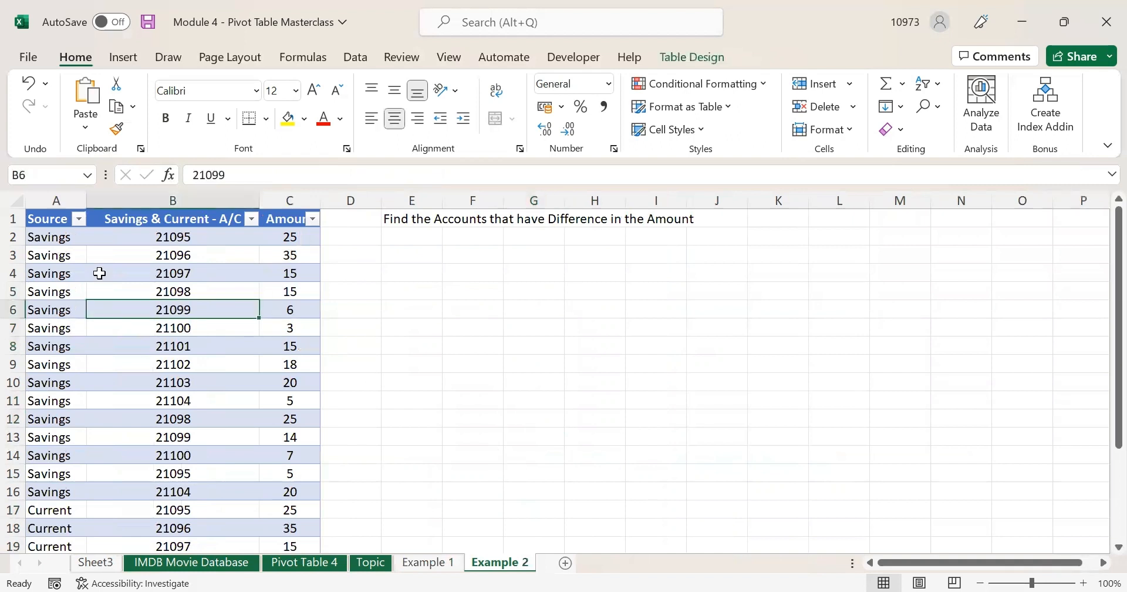
pyautogui.click(55, 202)
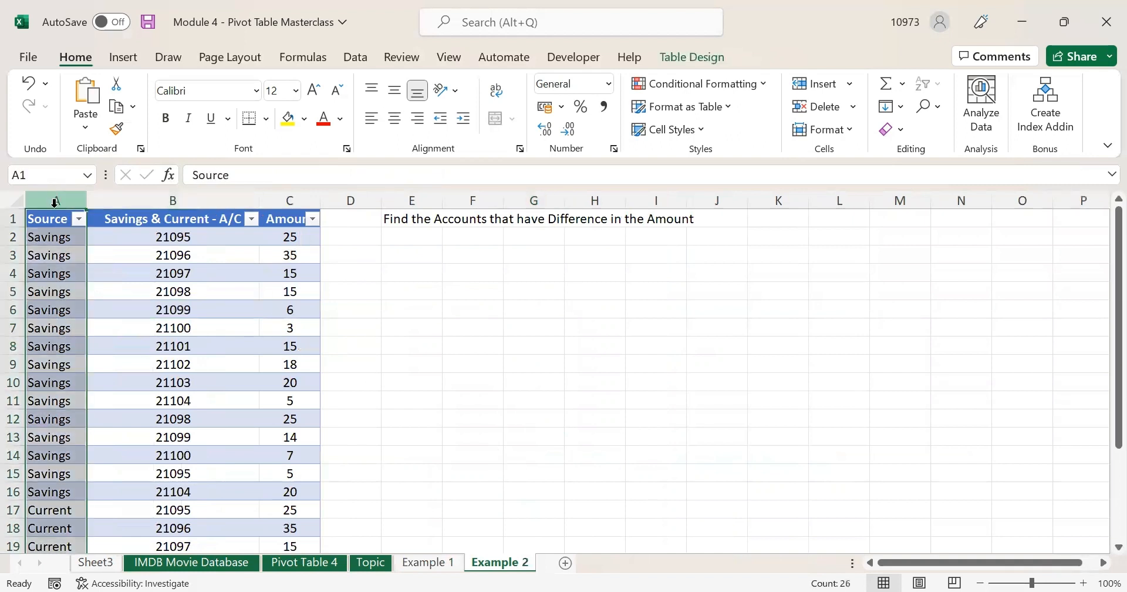
pyautogui.click(65, 346)
pyautogui.click(50, 529)
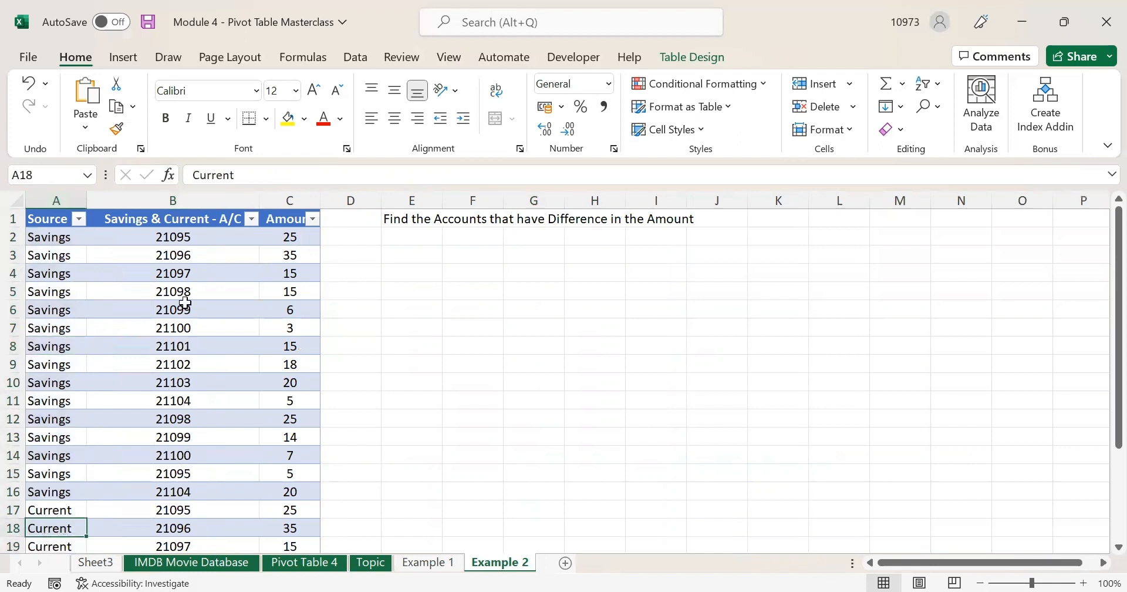
pyautogui.click(199, 231)
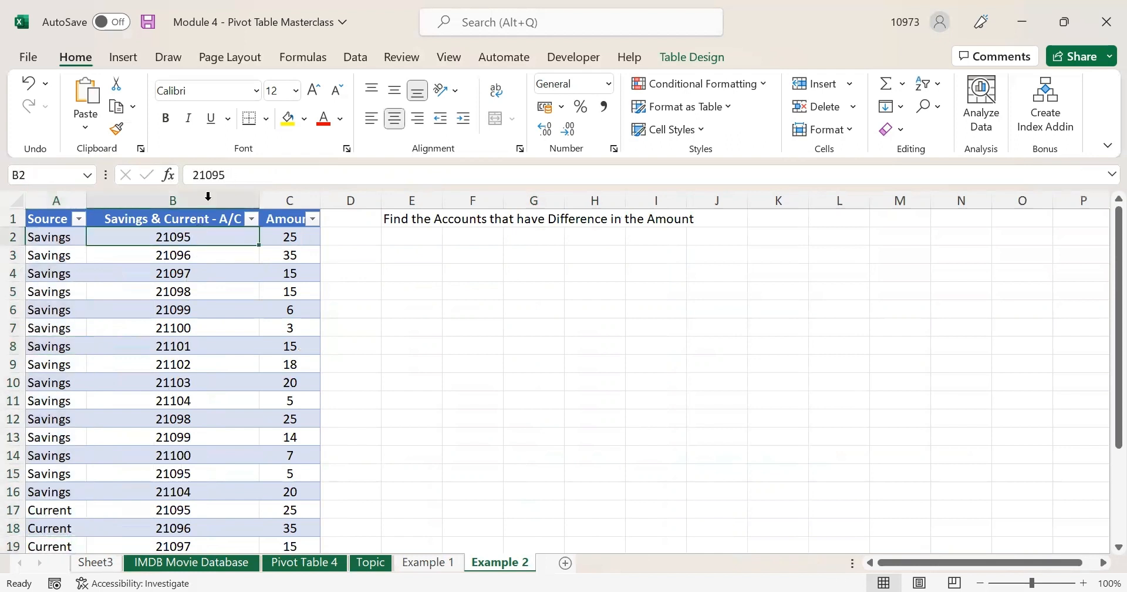
pyautogui.click(205, 200)
pyautogui.click(290, 200)
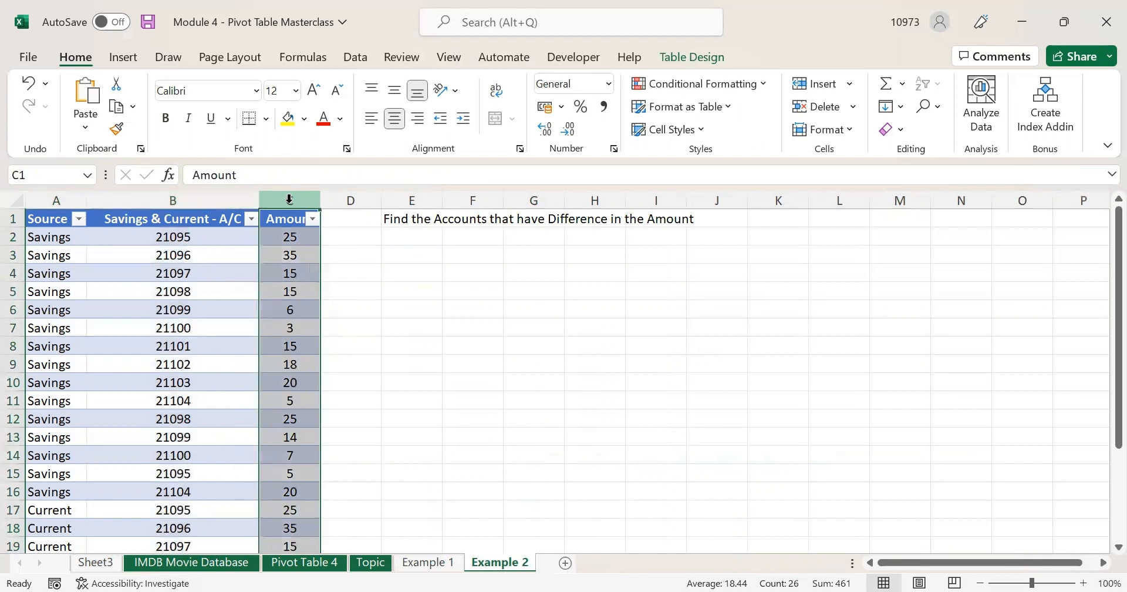
pyautogui.click(428, 330)
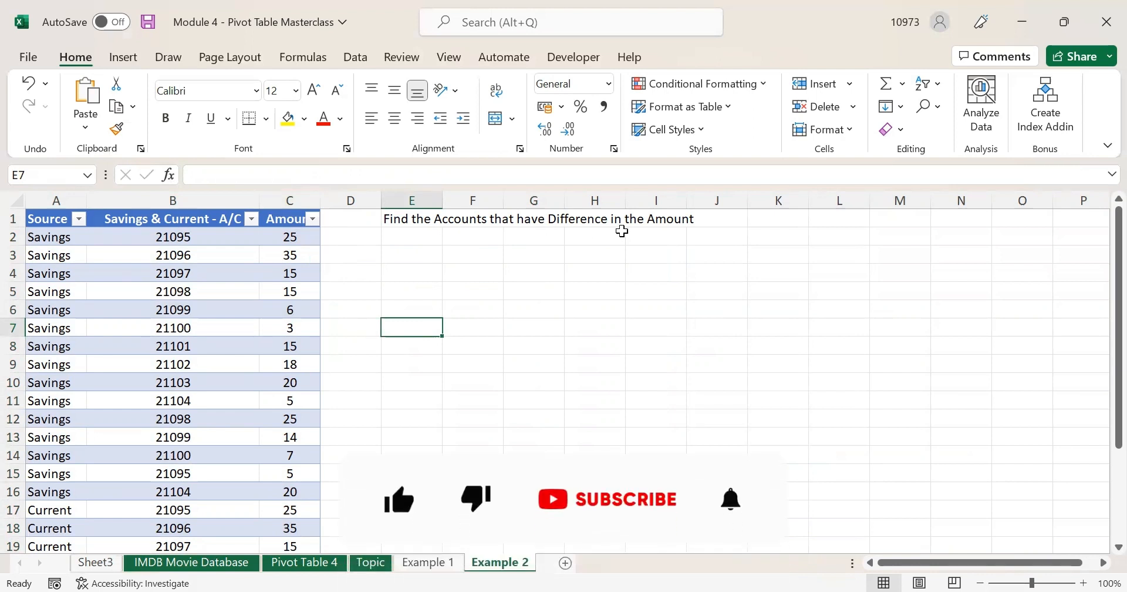
# - Compare matching savings and current rows for accounts like 21097, 21099 and 21096
pyautogui.click(167, 273)
pyautogui.scroll(-1, 188, 405)
pyautogui.scroll(-2, 188, 423)
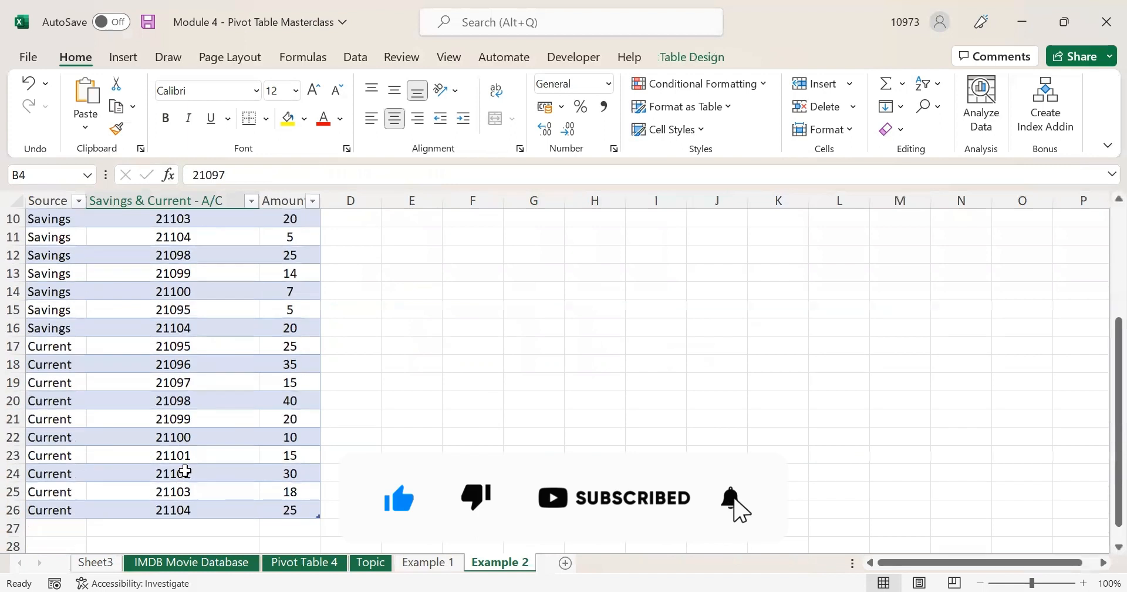
pyautogui.click(183, 456)
pyautogui.scroll(3, 183, 411)
pyautogui.click(178, 311)
pyautogui.click(178, 526)
pyautogui.click(284, 291)
pyautogui.click(284, 525)
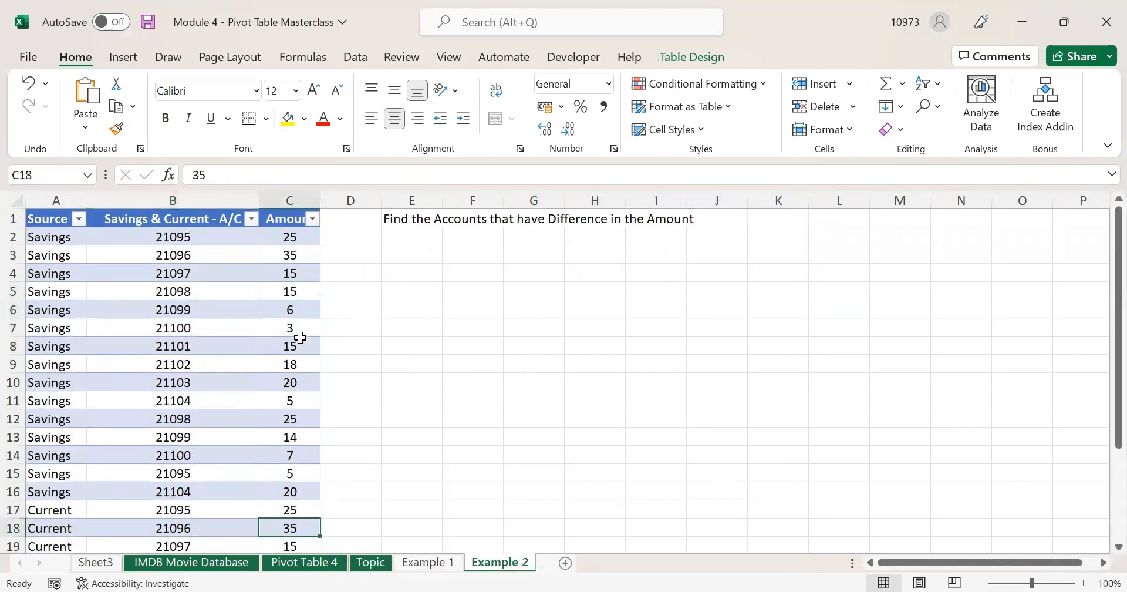
pyautogui.click(160, 221)
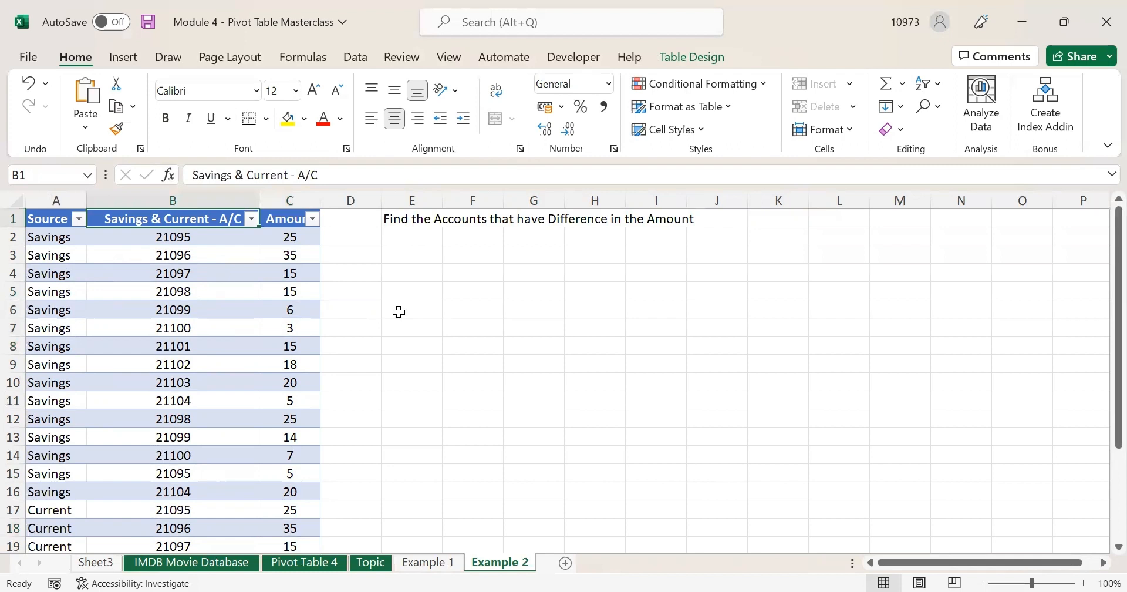
pyautogui.click(61, 222)
# - Select the account table and insert a PivotTable from it at cell E3 on the existing sheet
pyautogui.hotkey('ctrl', 'shift', 'Right')
pyautogui.hotkey('ctrl', 'shift', 'Down')
pyautogui.scroll(3, 312, 327)
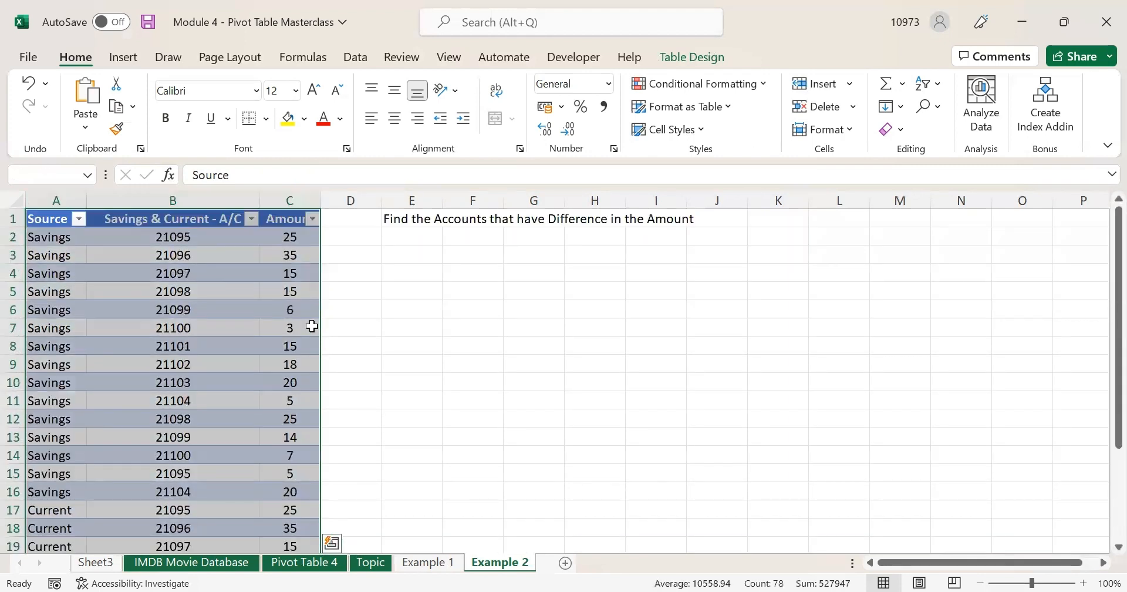
pyautogui.click(123, 57)
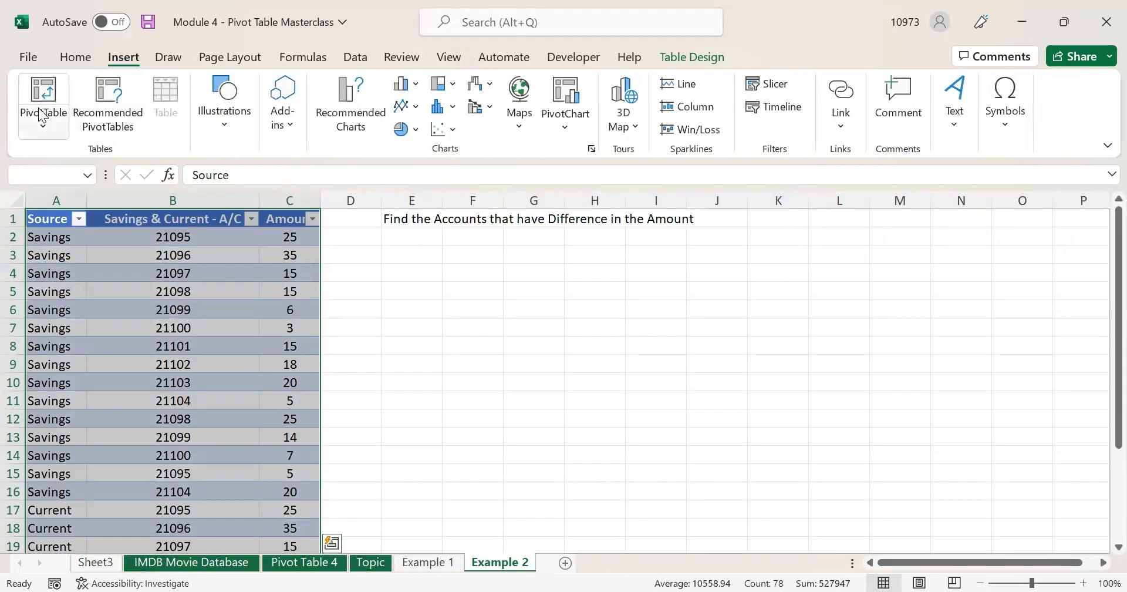
pyautogui.click(43, 105)
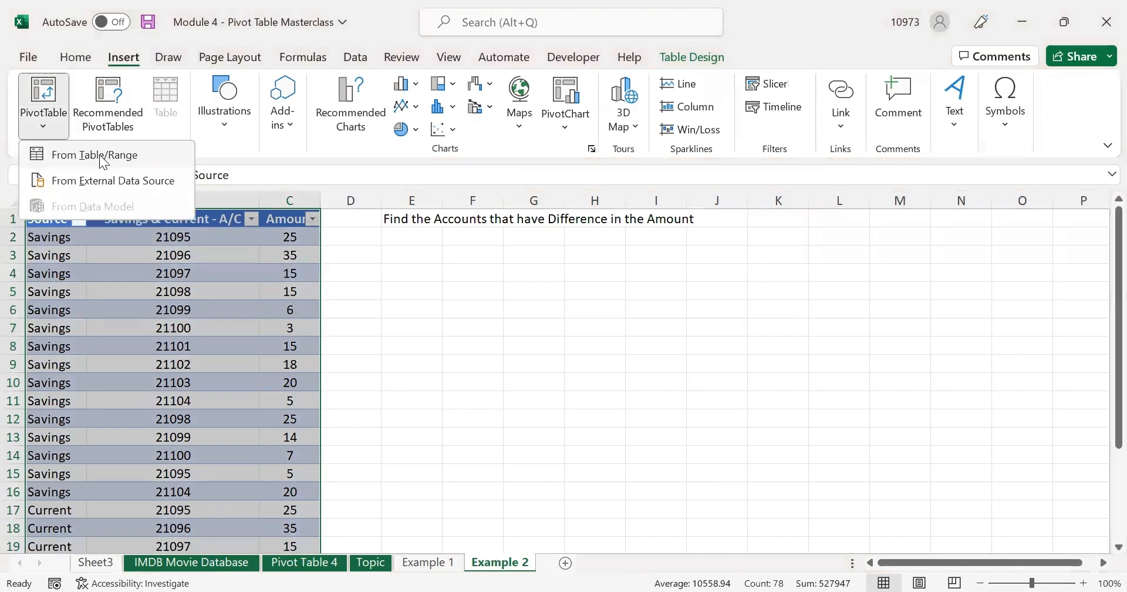
pyautogui.click(50, 108)
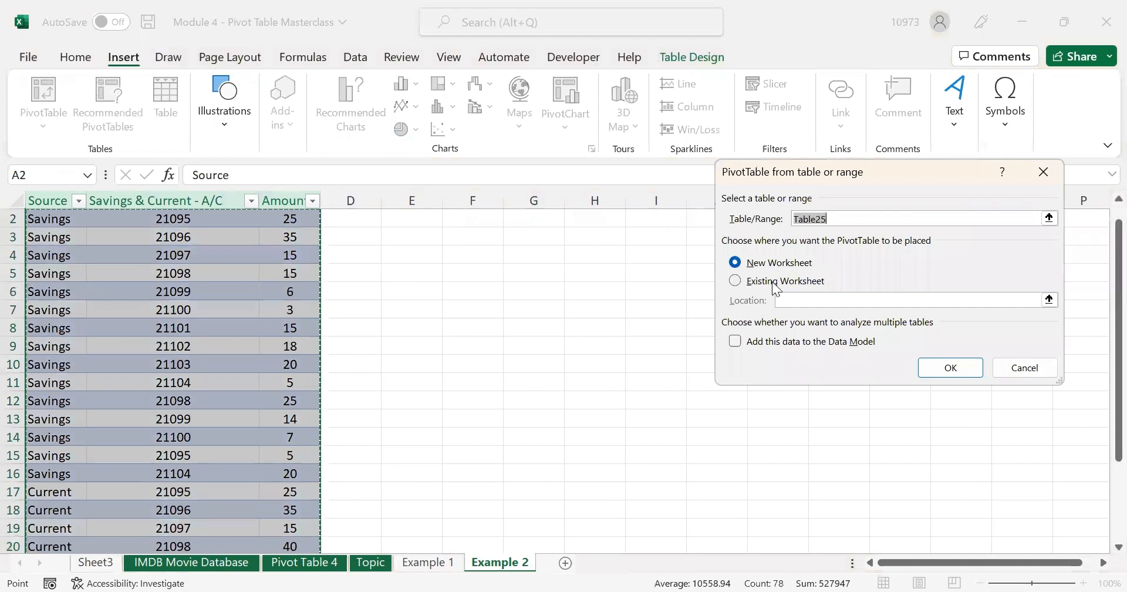
pyautogui.click(772, 281)
pyautogui.scroll(1, 605, 264)
pyautogui.click(420, 252)
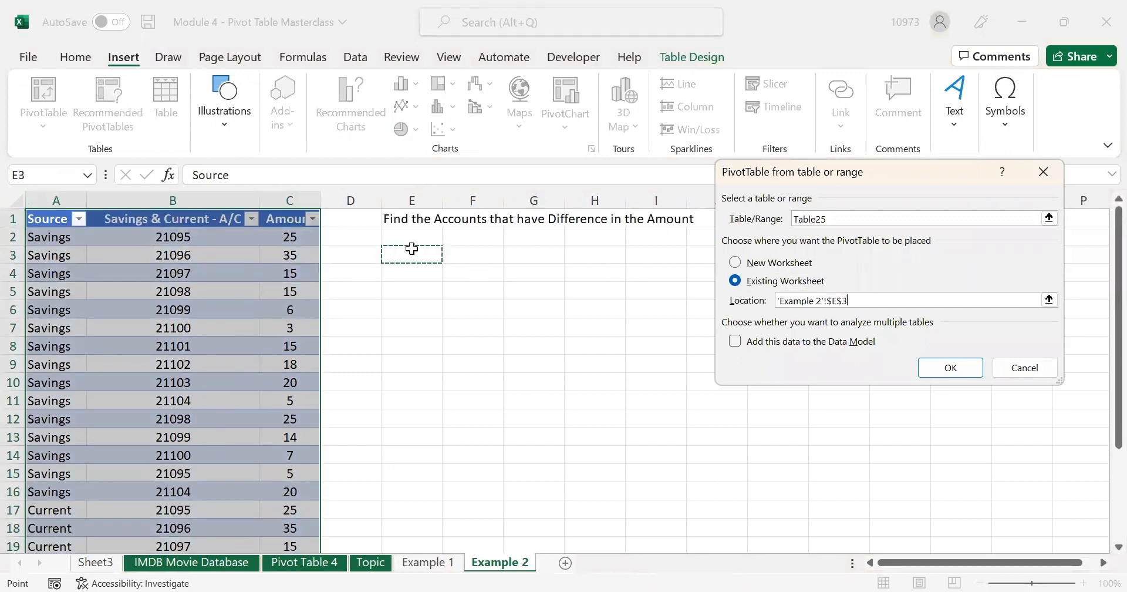
pyautogui.click(943, 375)
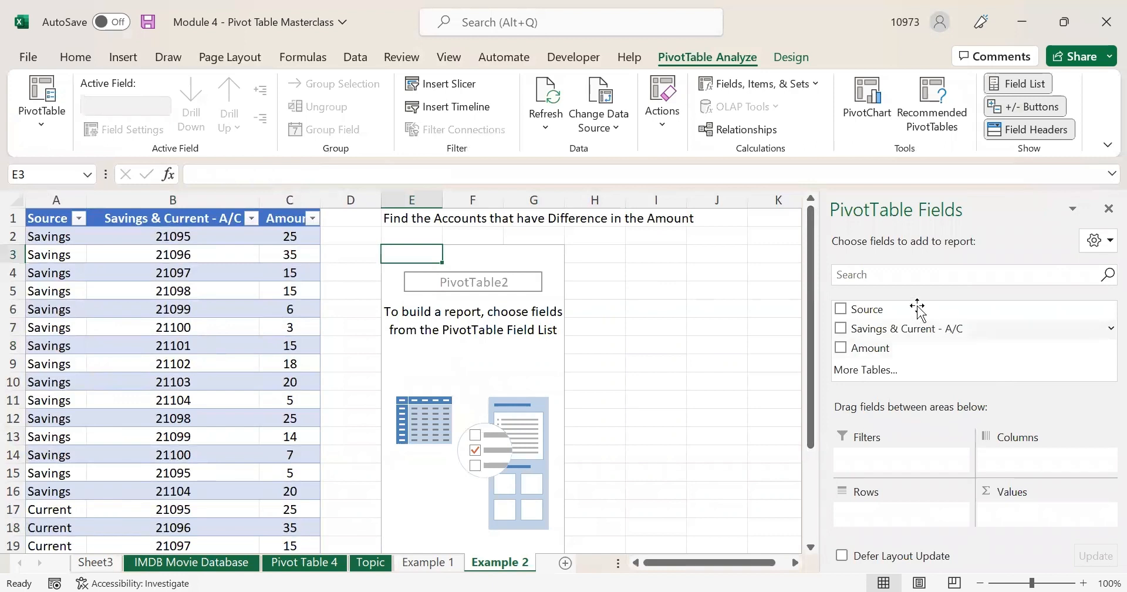
# - Put Source in Columns, Savings & Current - A/C in Rows, and Sum of Amount in Values
pyautogui.moveTo(917, 309); pyautogui.dragTo(1007, 442)
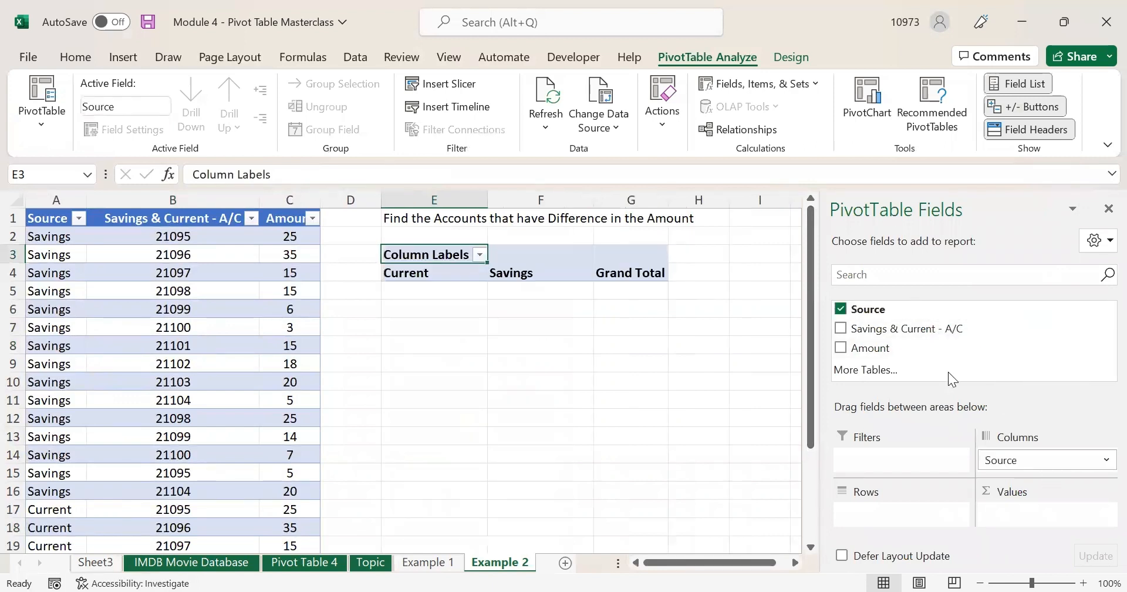
pyautogui.moveTo(883, 331); pyautogui.dragTo(917, 418)
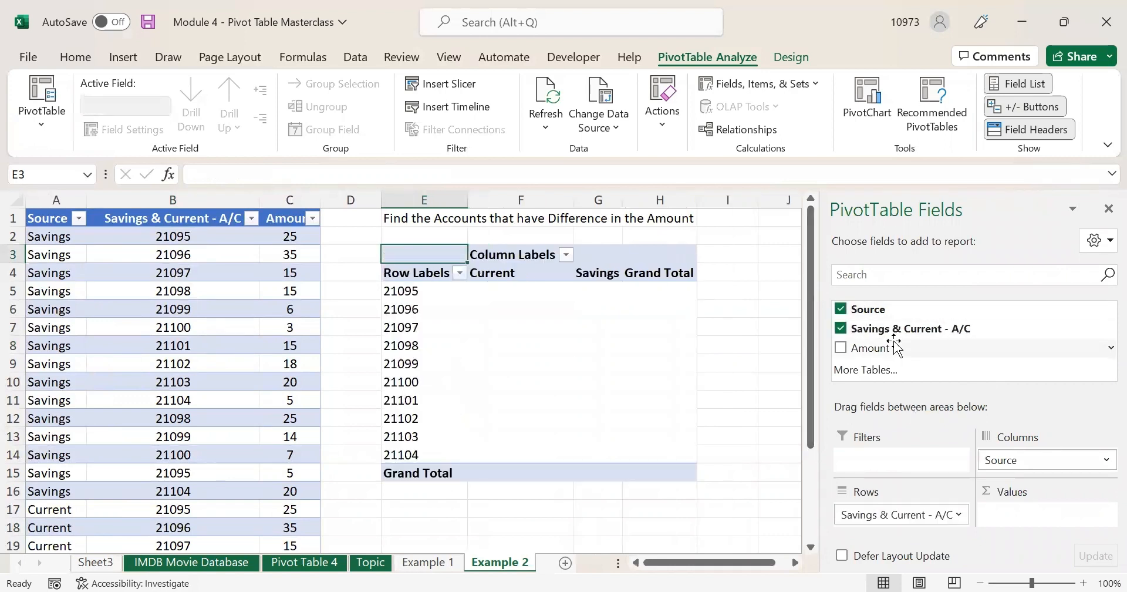
pyautogui.moveTo(888, 348); pyautogui.dragTo(1011, 516)
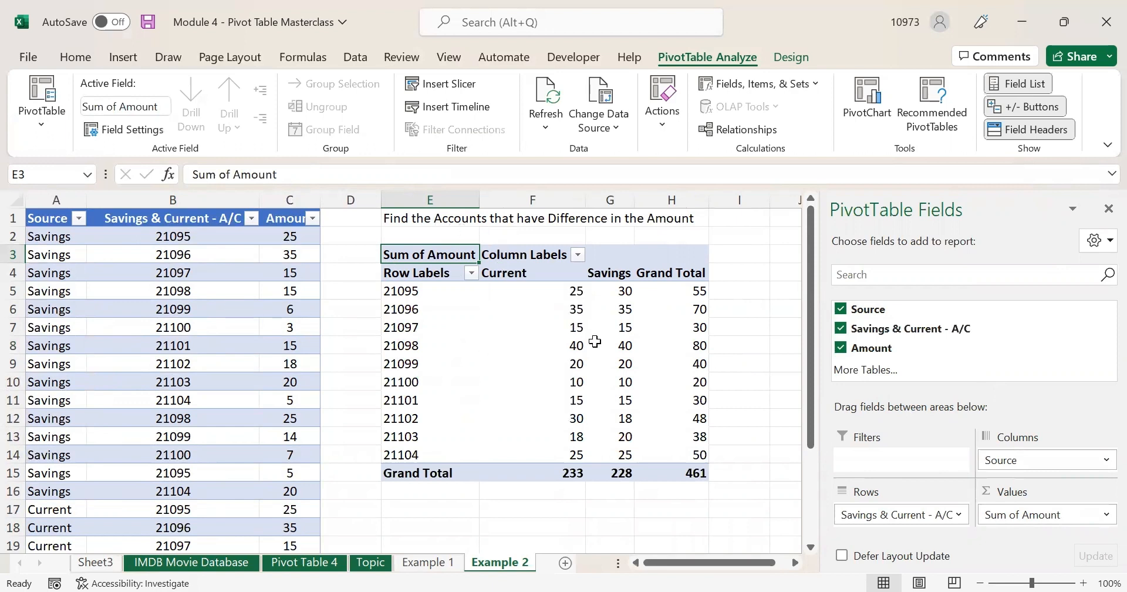
pyautogui.moveTo(596, 341)
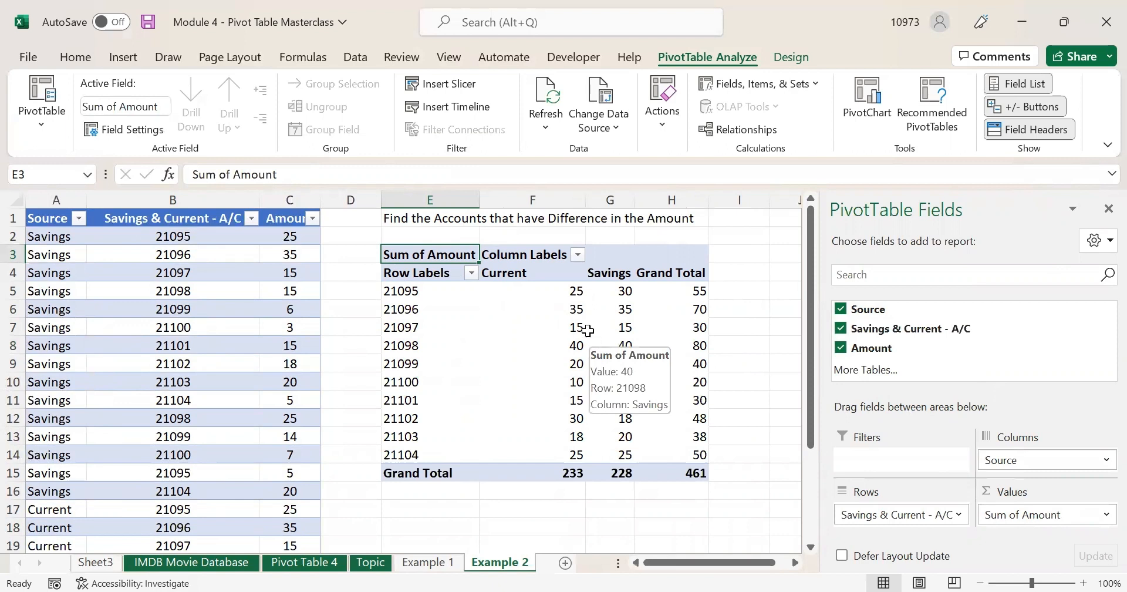
pyautogui.click(678, 274)
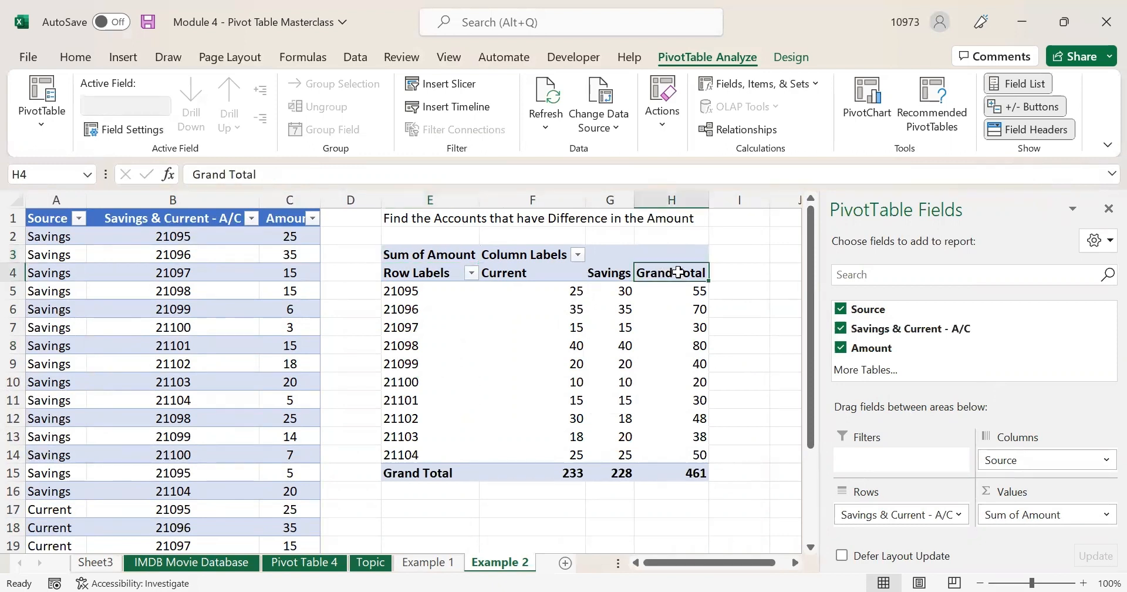
# - Remove the Grand Total column, leaving Current (233) and Savings (228) amounts per account
pyautogui.rightClick(678, 272)
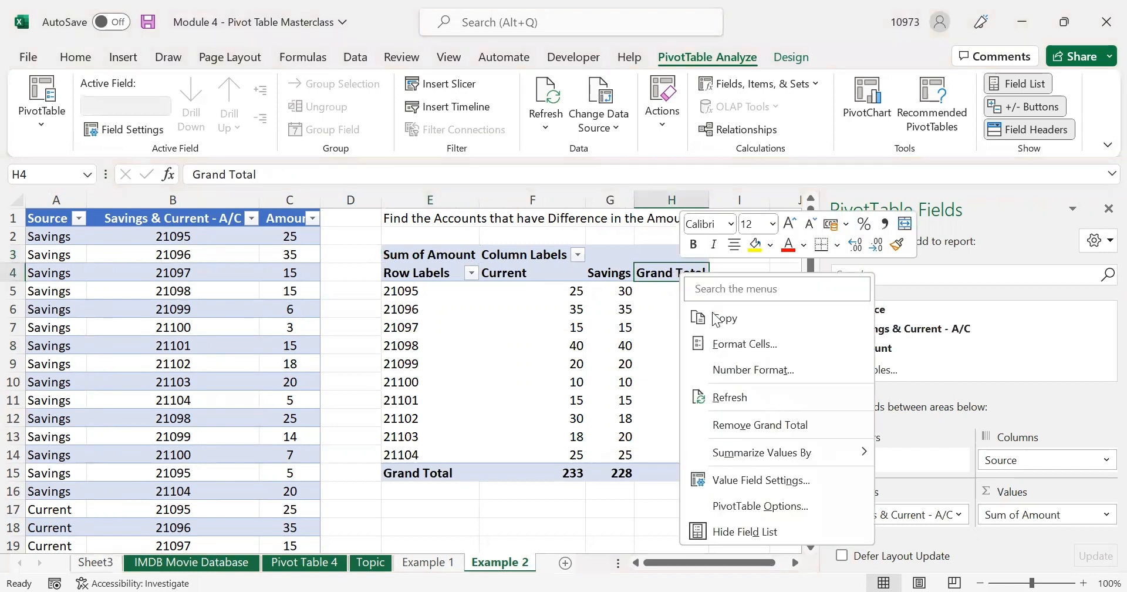
pyautogui.click(774, 425)
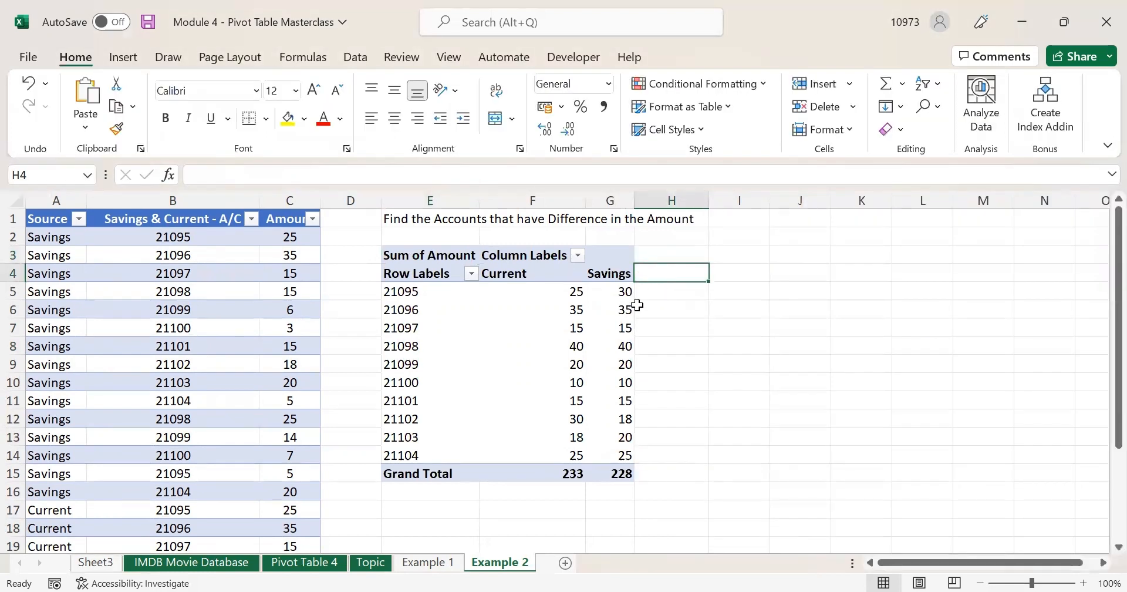
pyautogui.click(551, 275)
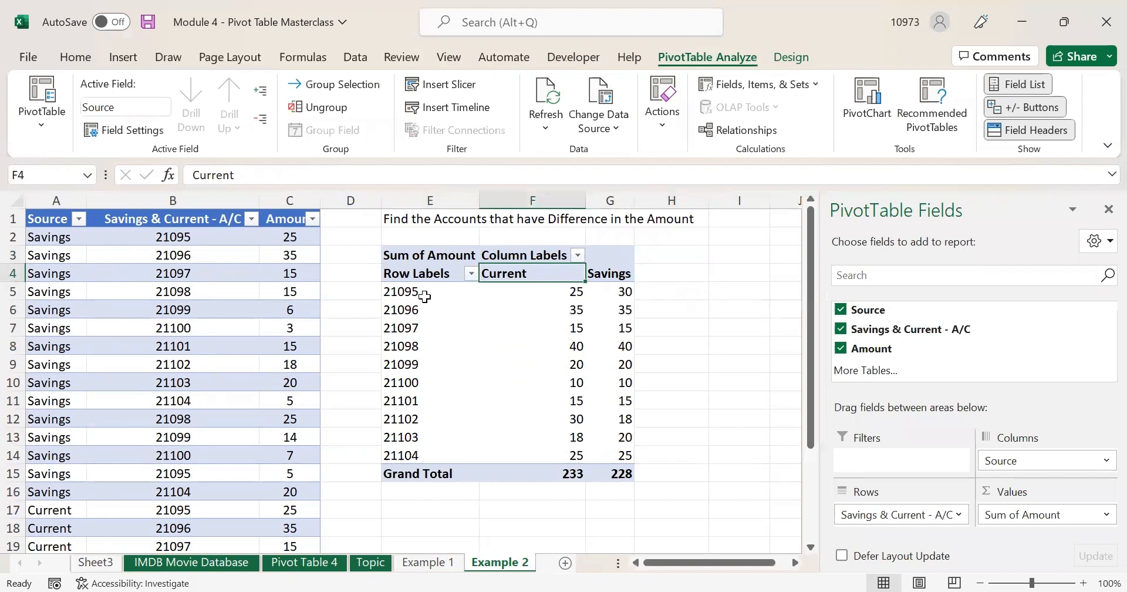
pyautogui.click(610, 273)
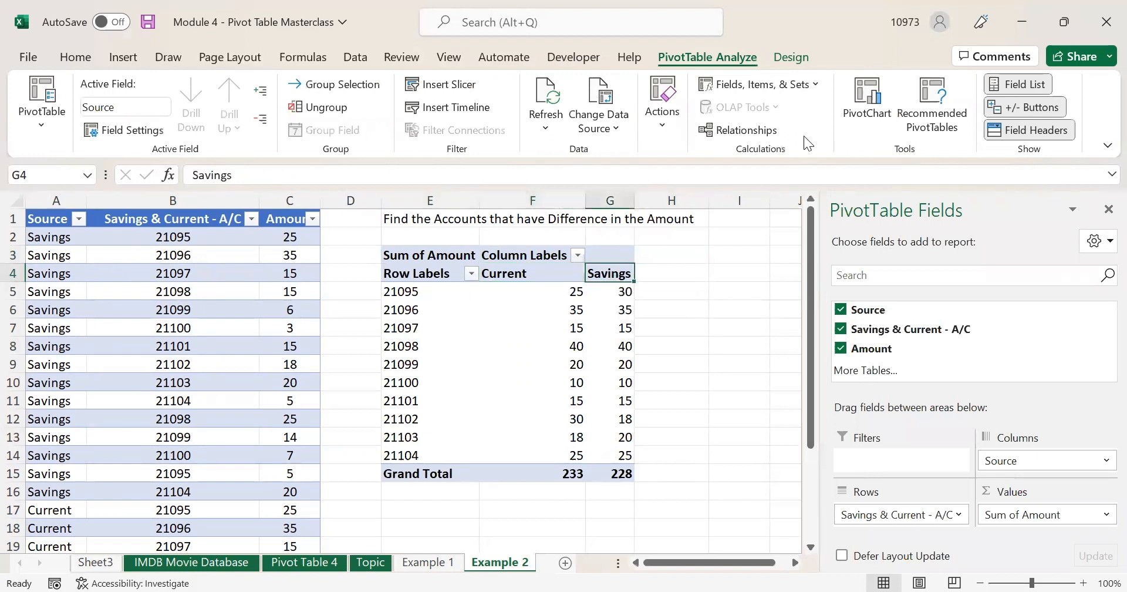
# - Add a calculated item named Difference to Source with formula =Current - Savings
pyautogui.click(759, 84)
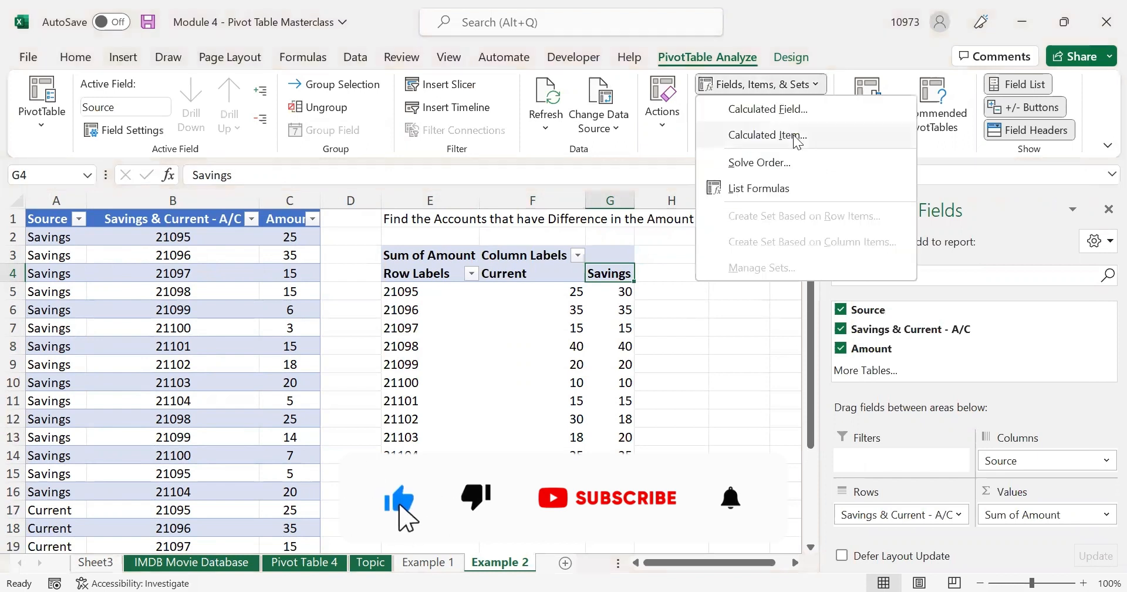
pyautogui.click(786, 136)
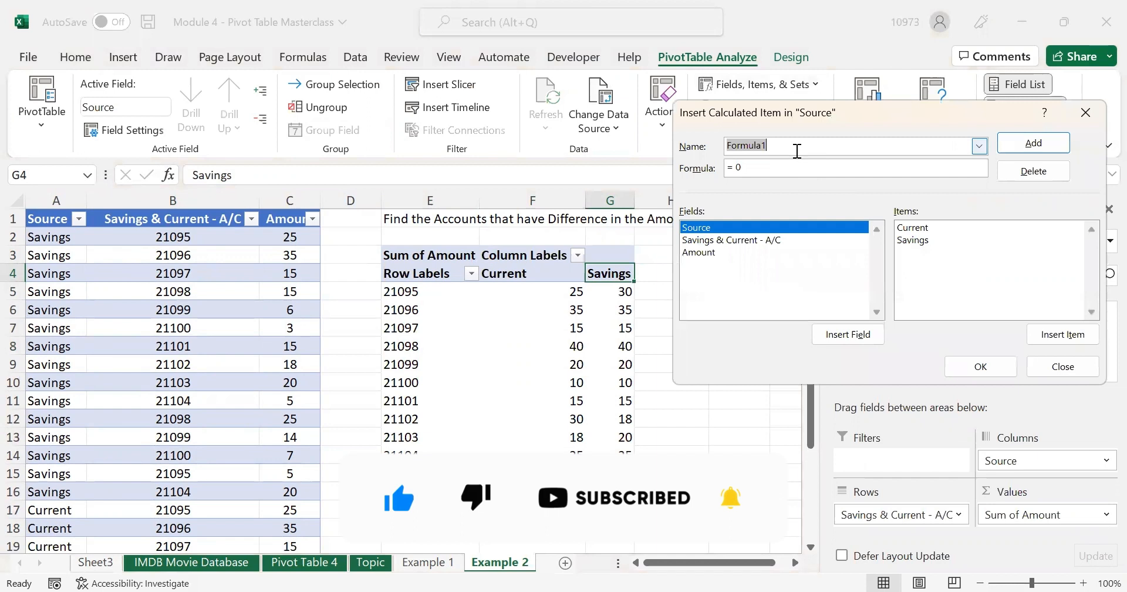
pyautogui.write('Difference')
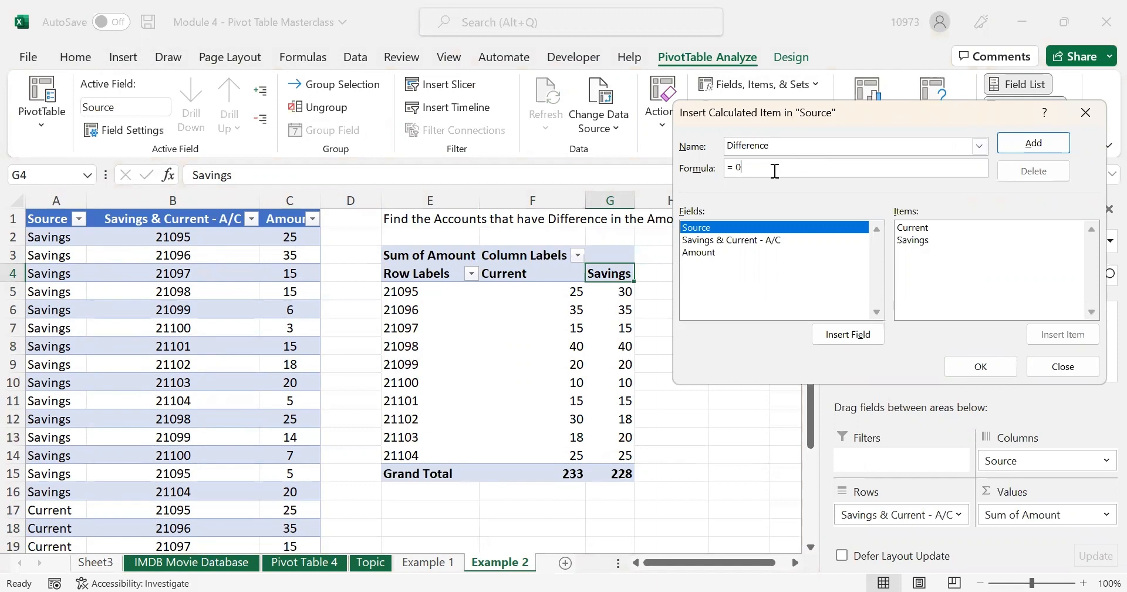
pyautogui.press('BackSpace')
pyautogui.doubleClick(931, 224)
pyautogui.write('-')
pyautogui.doubleClick(927, 240)
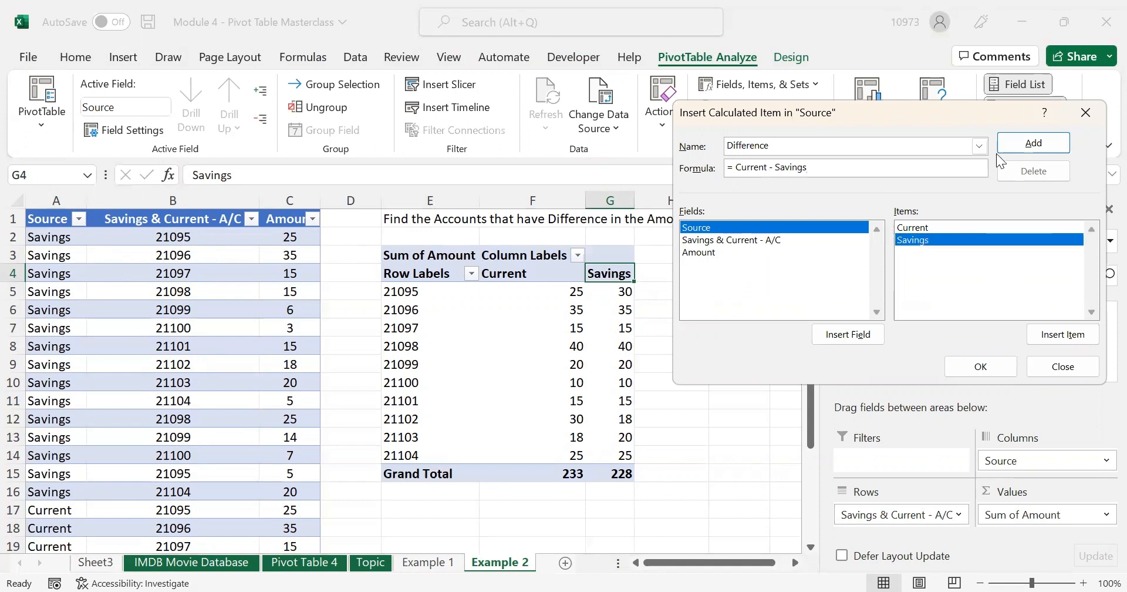
pyautogui.moveTo(738, 169); pyautogui.dragTo(846, 173)
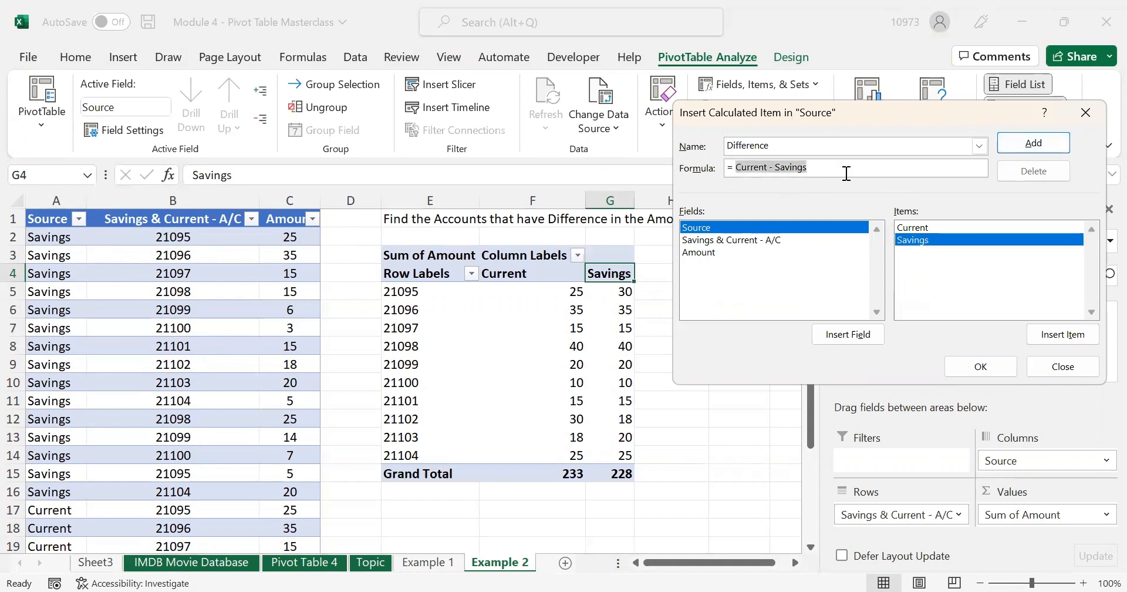
pyautogui.click(1005, 146)
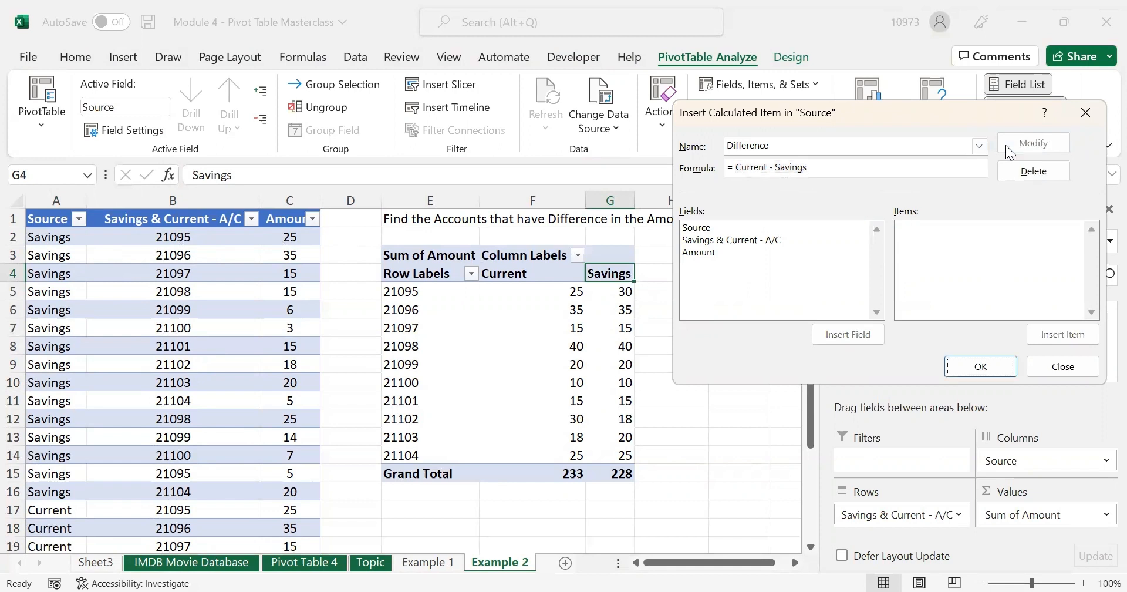
pyautogui.click(995, 365)
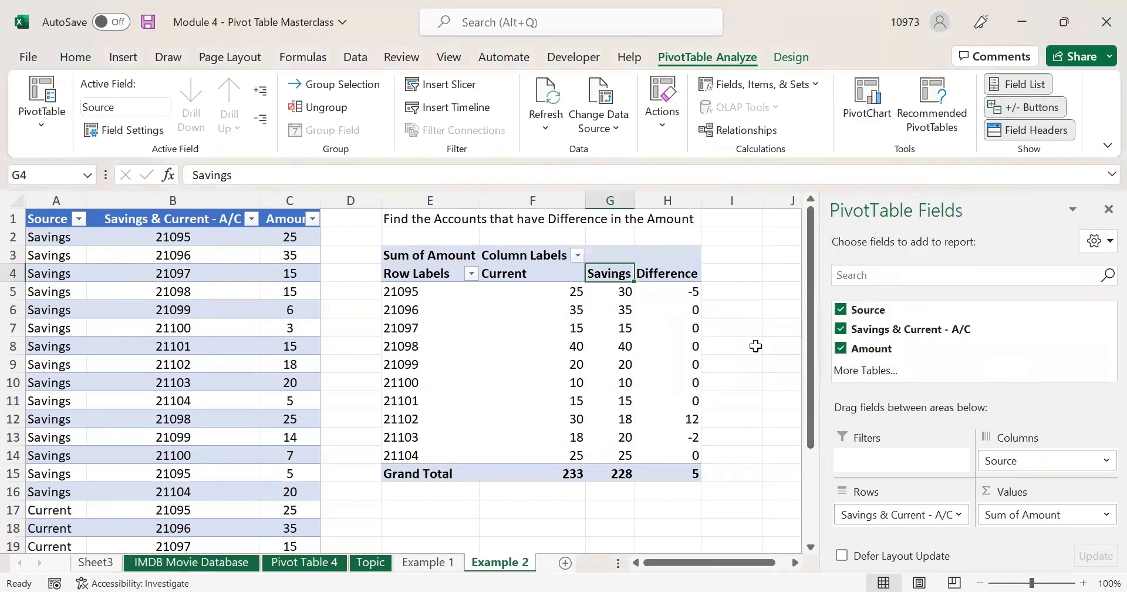
pyautogui.click(669, 272)
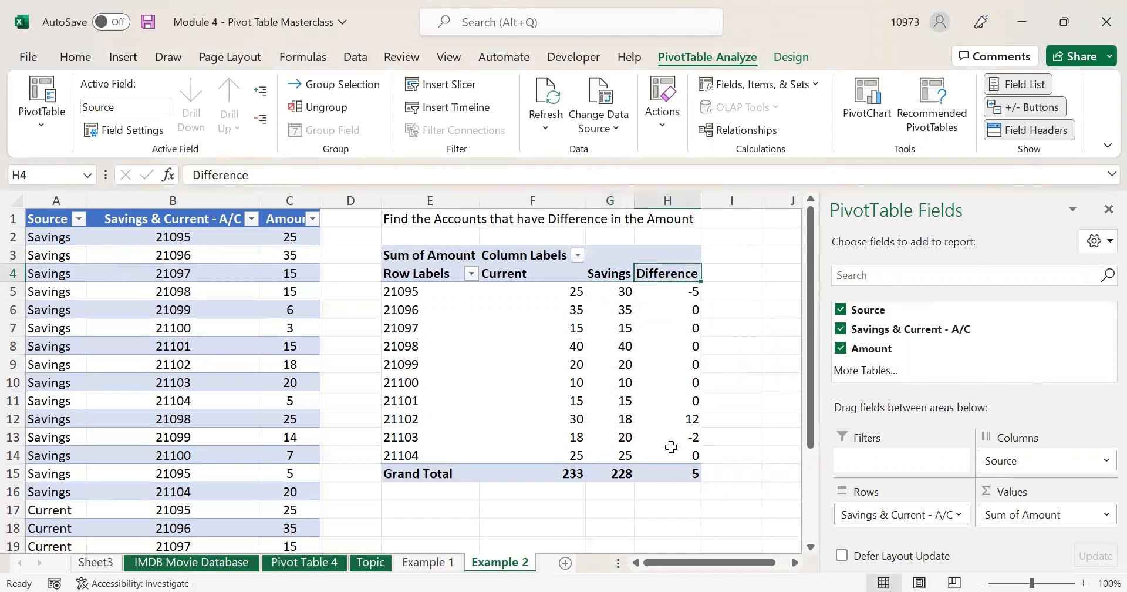
pyautogui.click(658, 289)
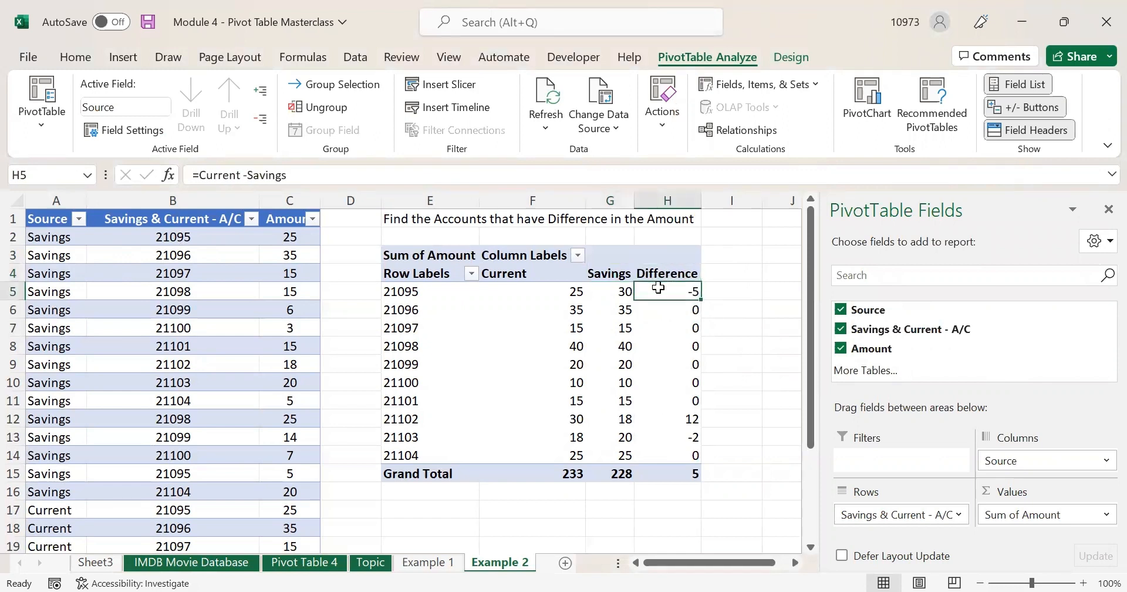
pyautogui.moveTo(658, 288); pyautogui.dragTo(670, 468)
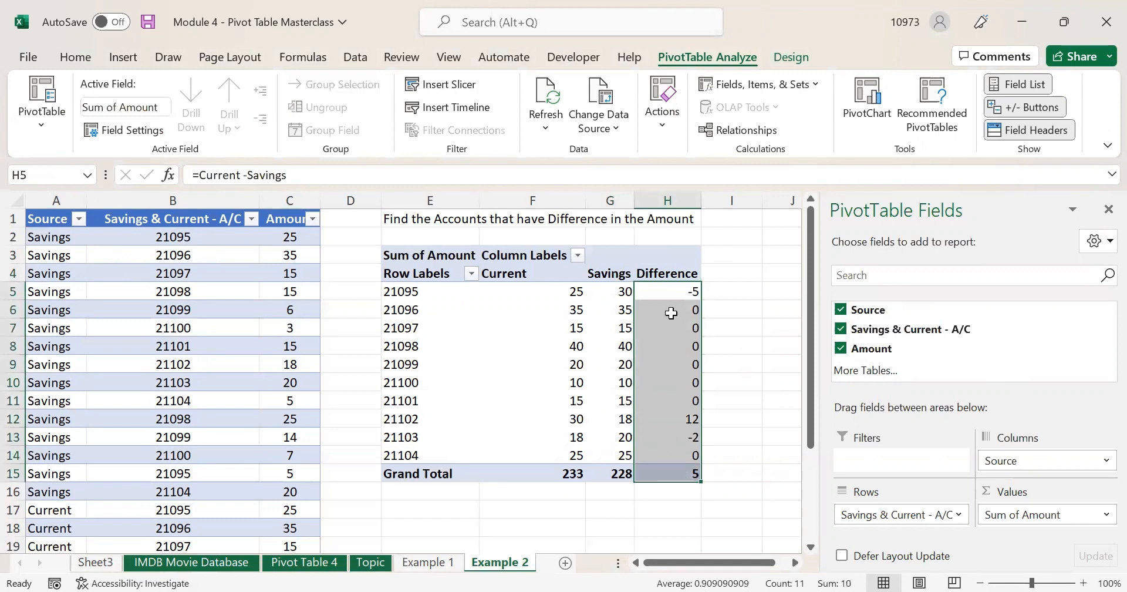
pyautogui.click(675, 287)
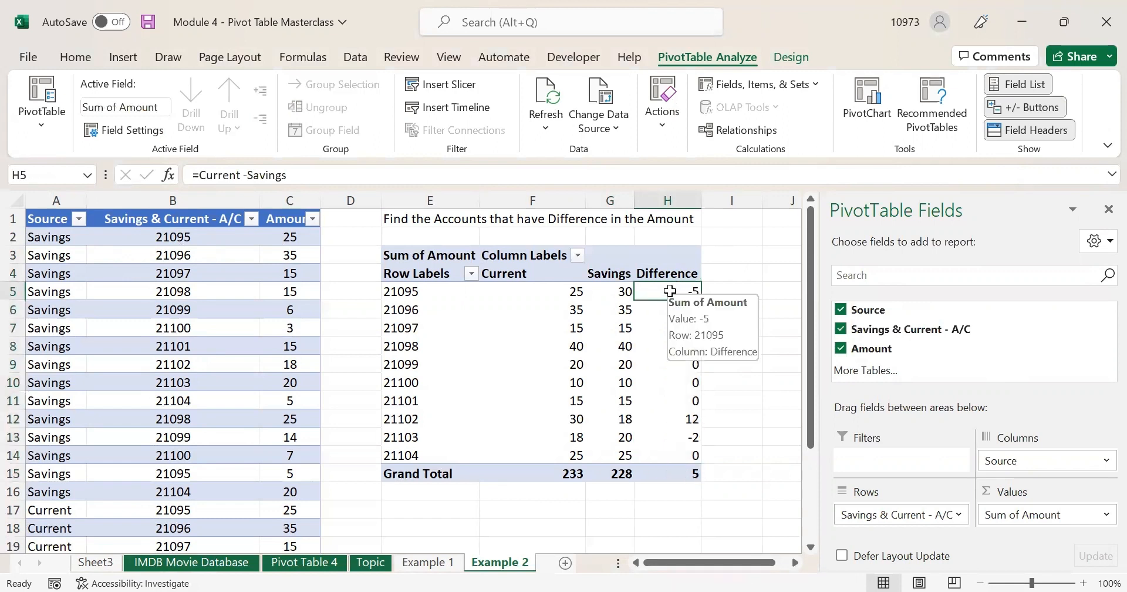
pyautogui.click(421, 293)
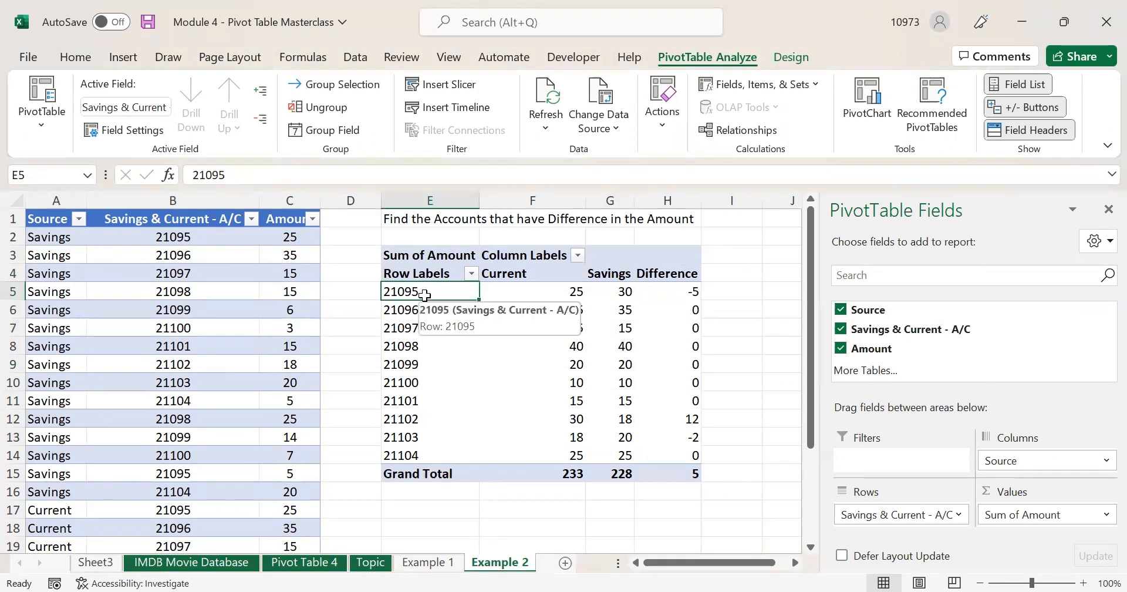
pyautogui.click(667, 292)
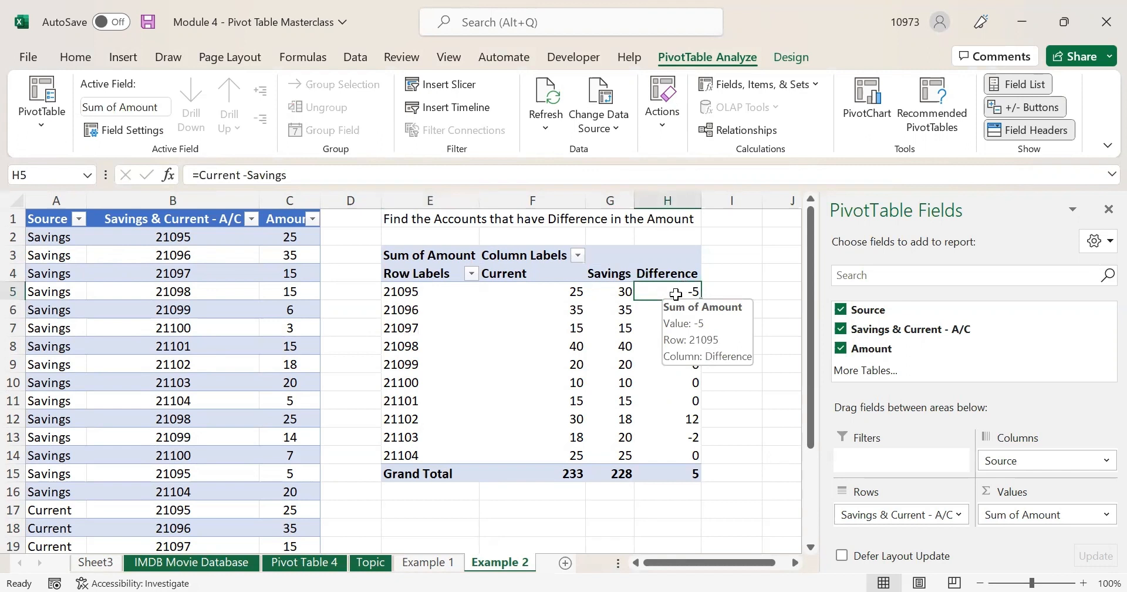
pyautogui.click(537, 289)
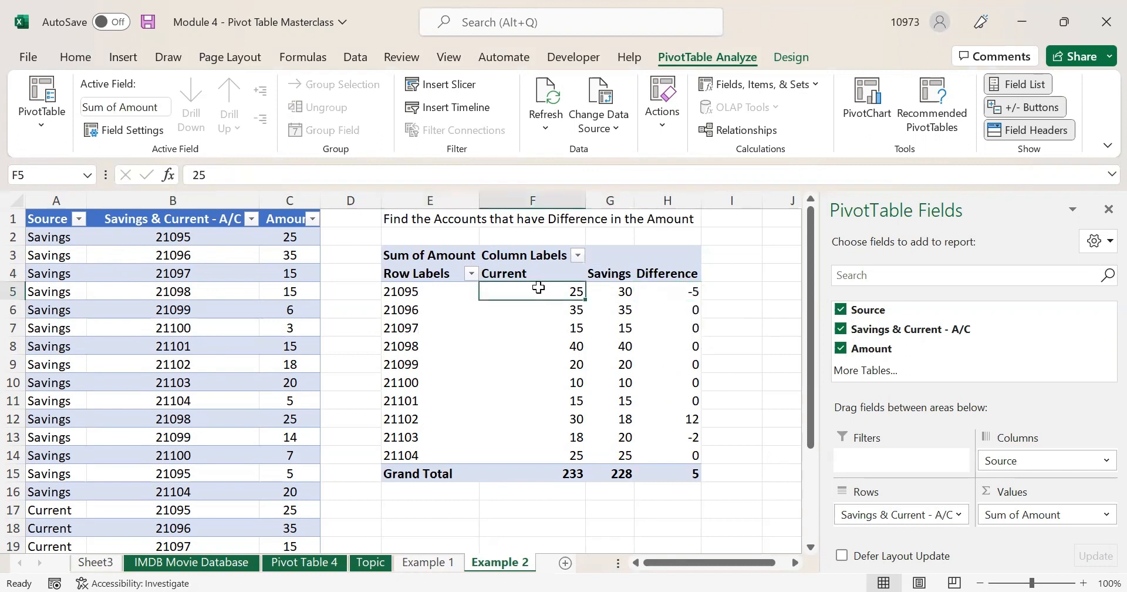
pyautogui.click(615, 286)
pyautogui.click(521, 292)
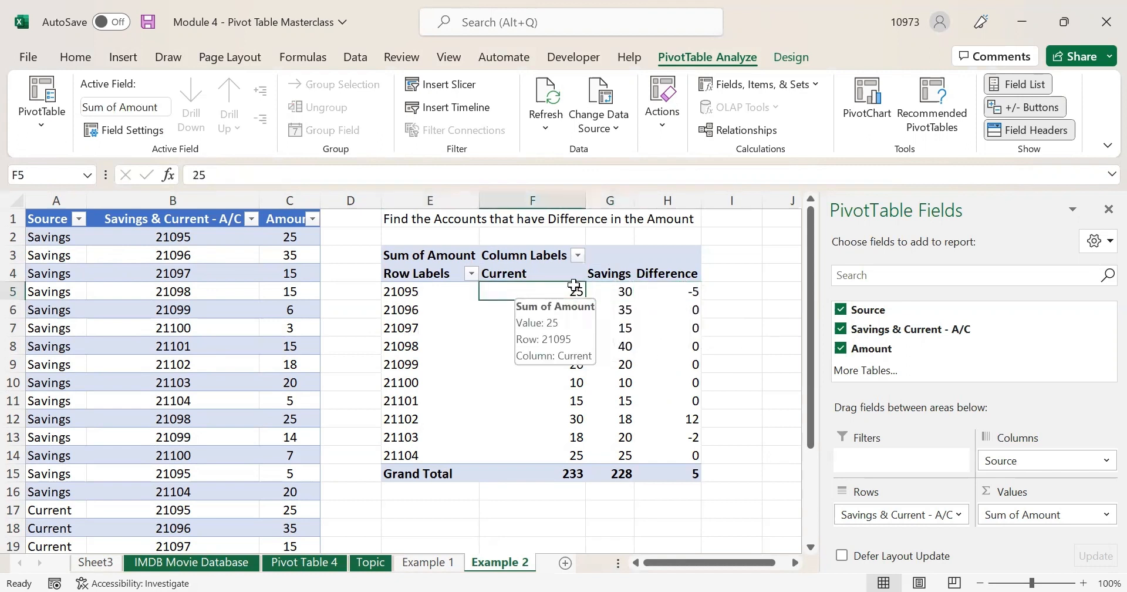
pyautogui.click(607, 287)
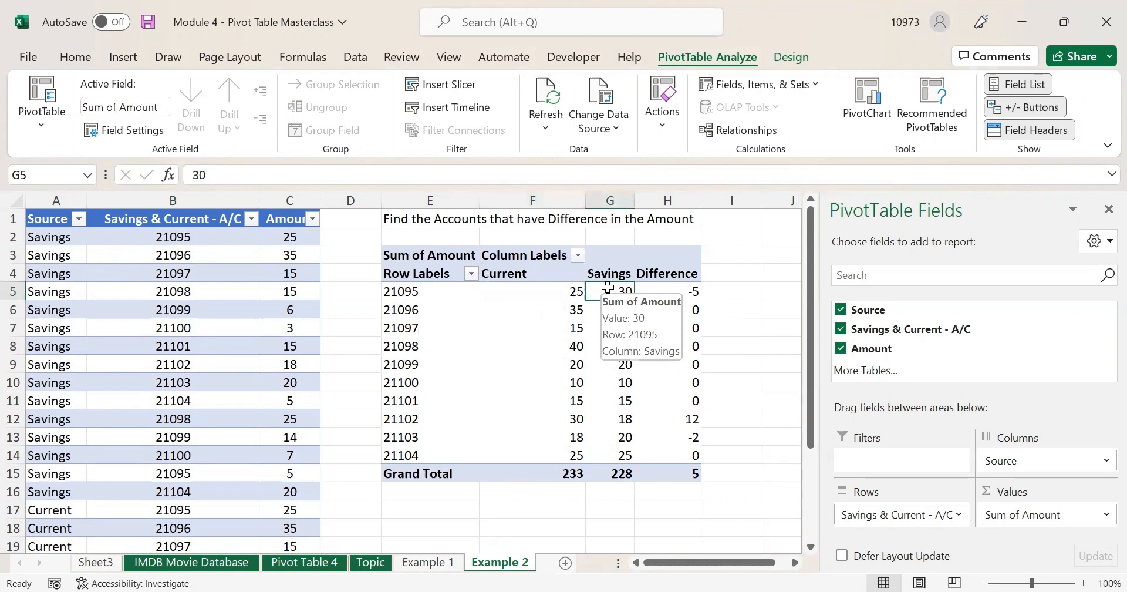
pyautogui.click(651, 275)
pyautogui.click(655, 290)
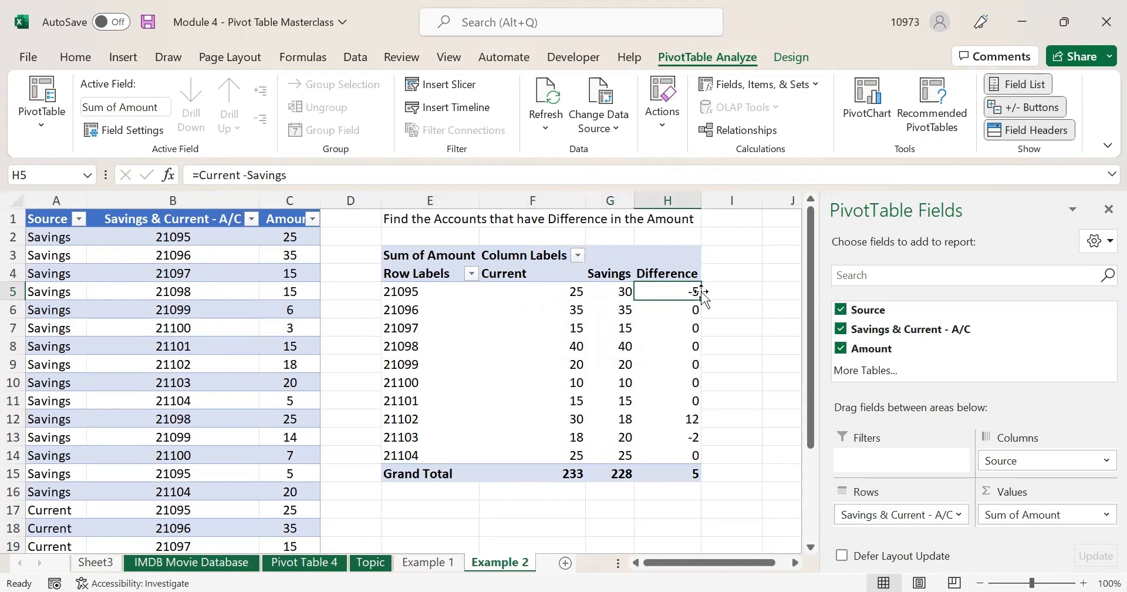
pyautogui.click(403, 419)
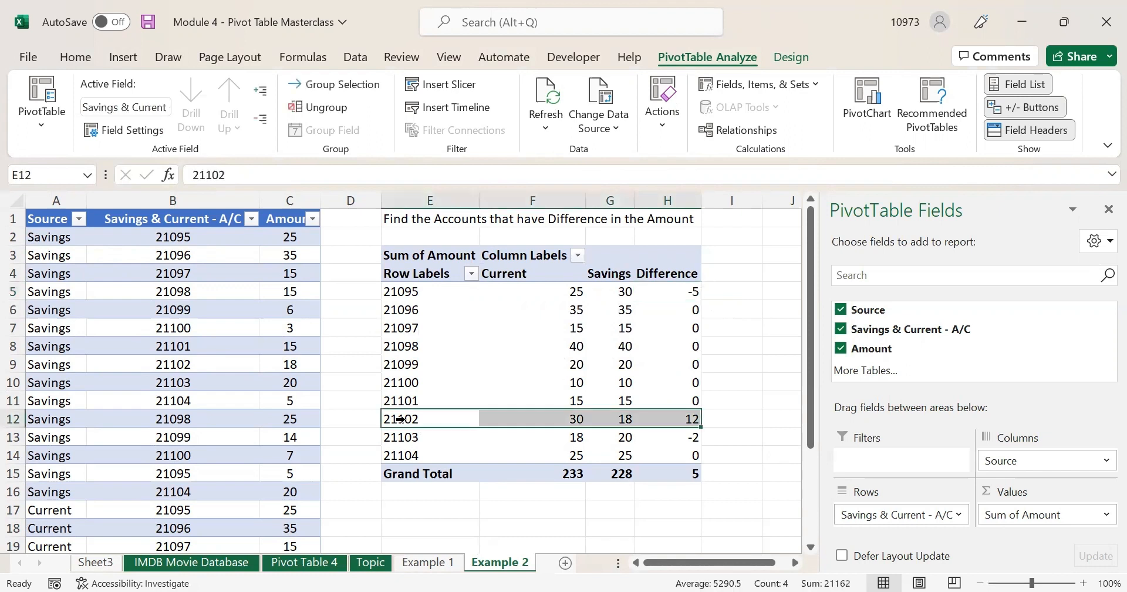
pyautogui.click(664, 421)
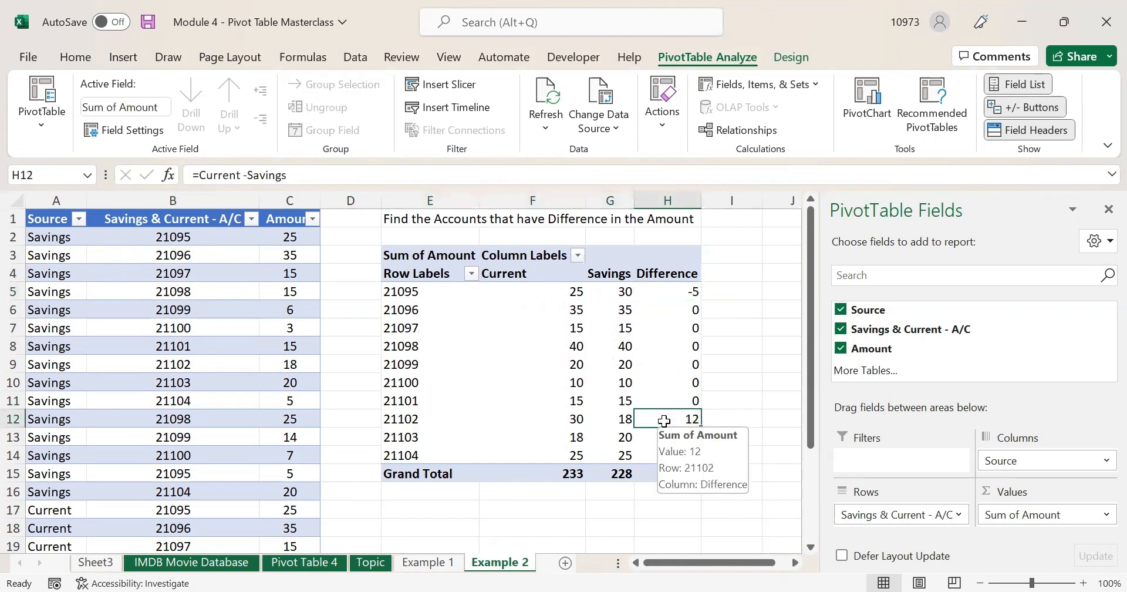
pyautogui.click(580, 415)
pyautogui.click(622, 418)
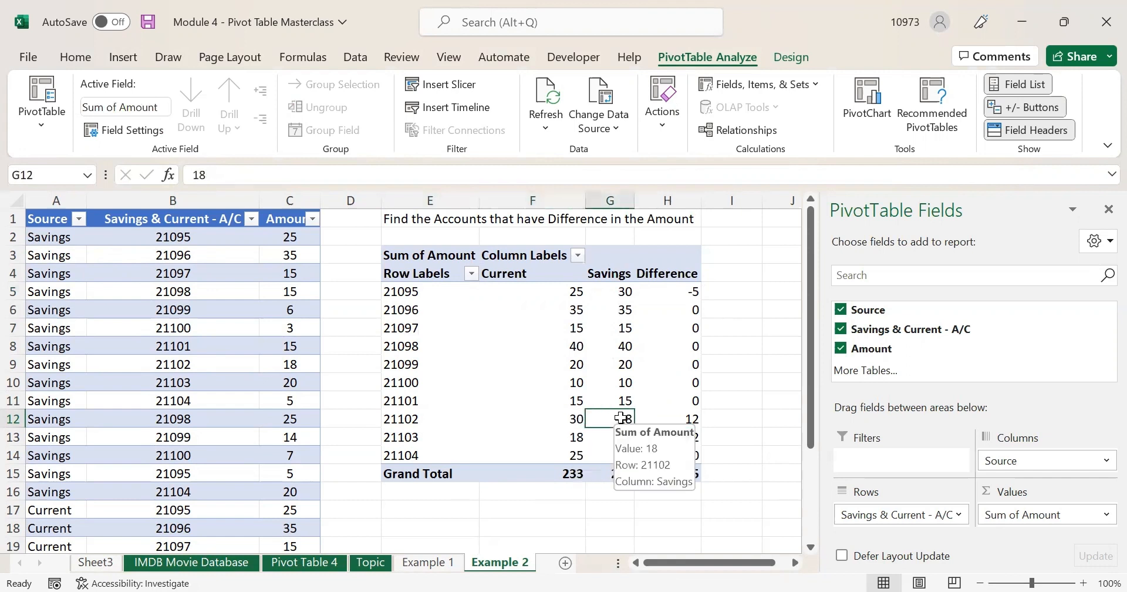
pyautogui.click(669, 421)
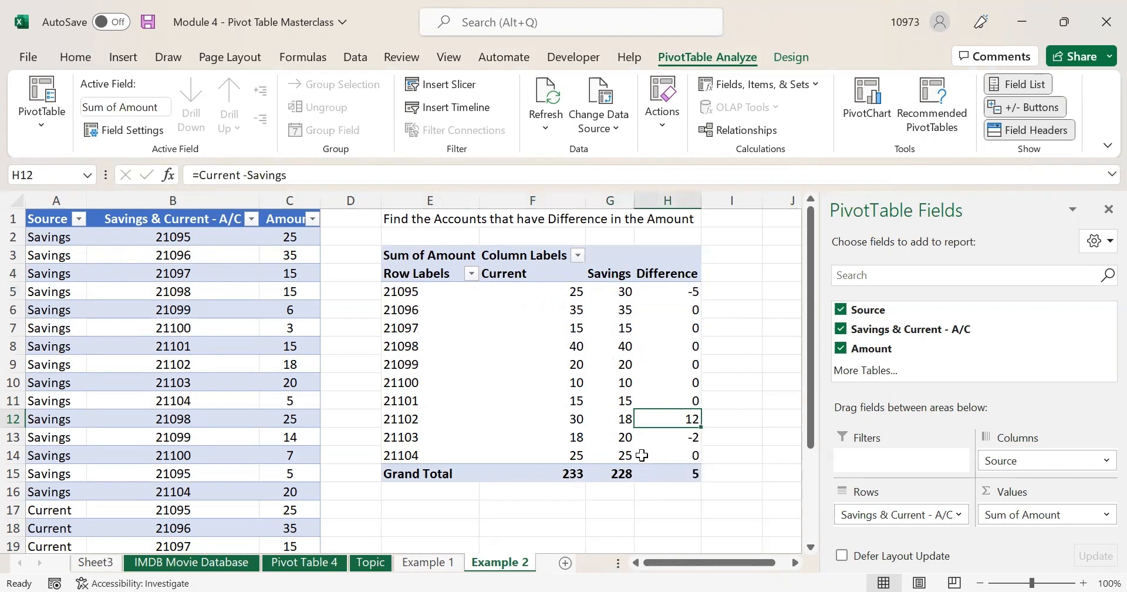
pyautogui.click(652, 438)
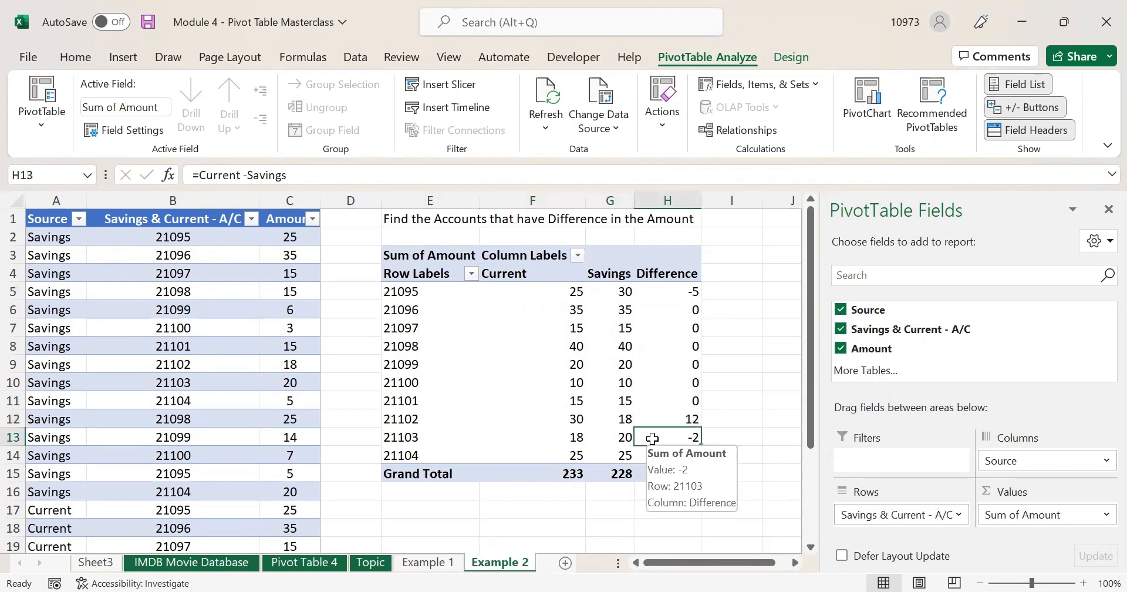
pyautogui.click(469, 346)
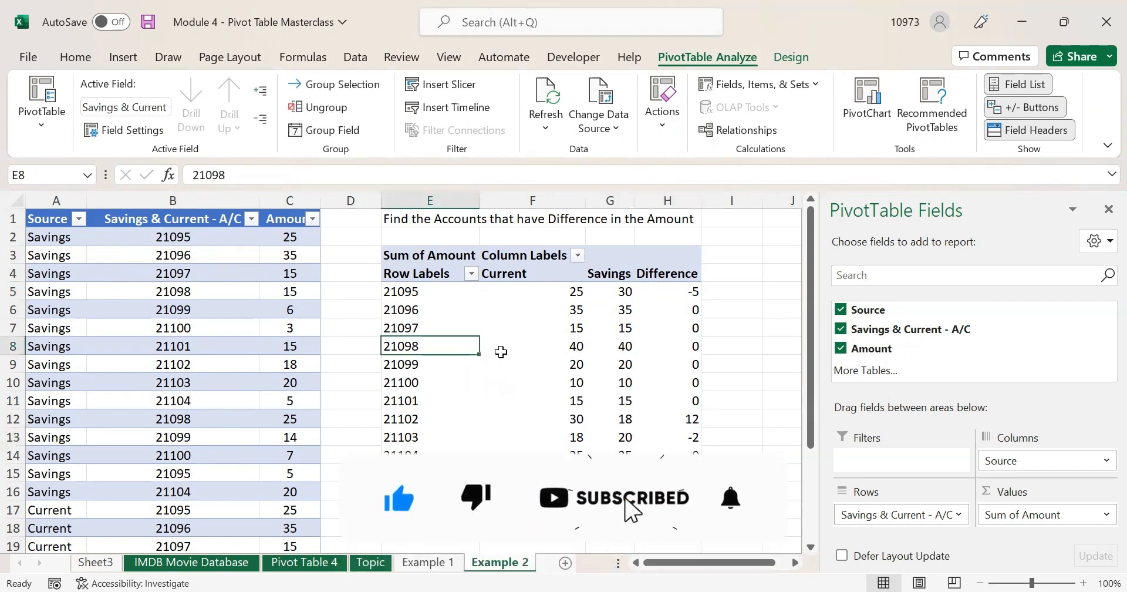
pyautogui.click(655, 258)
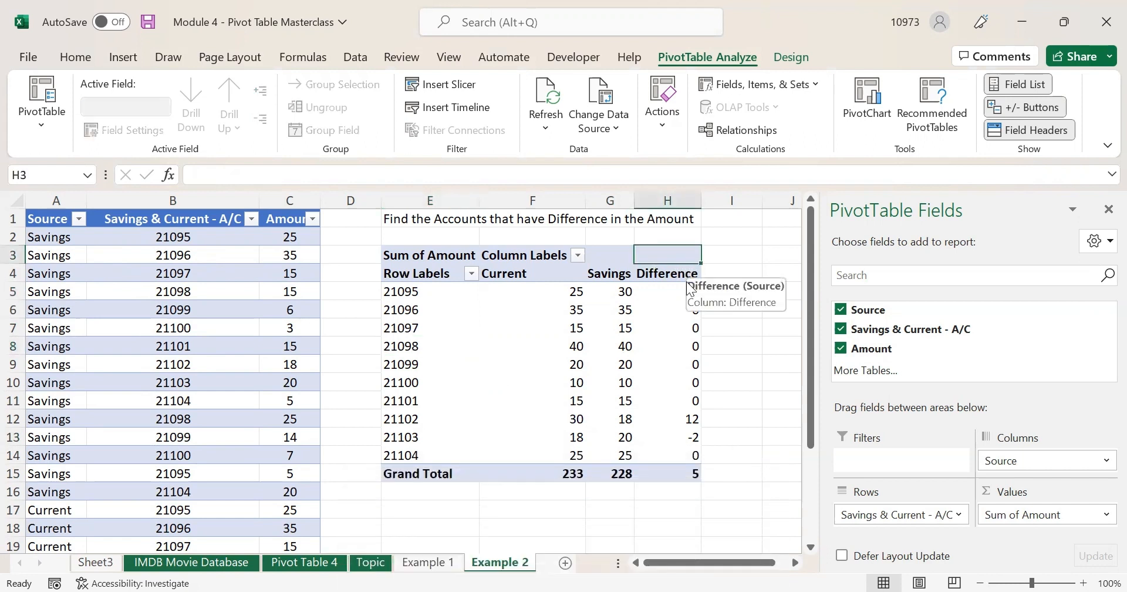
pyautogui.click(415, 258)
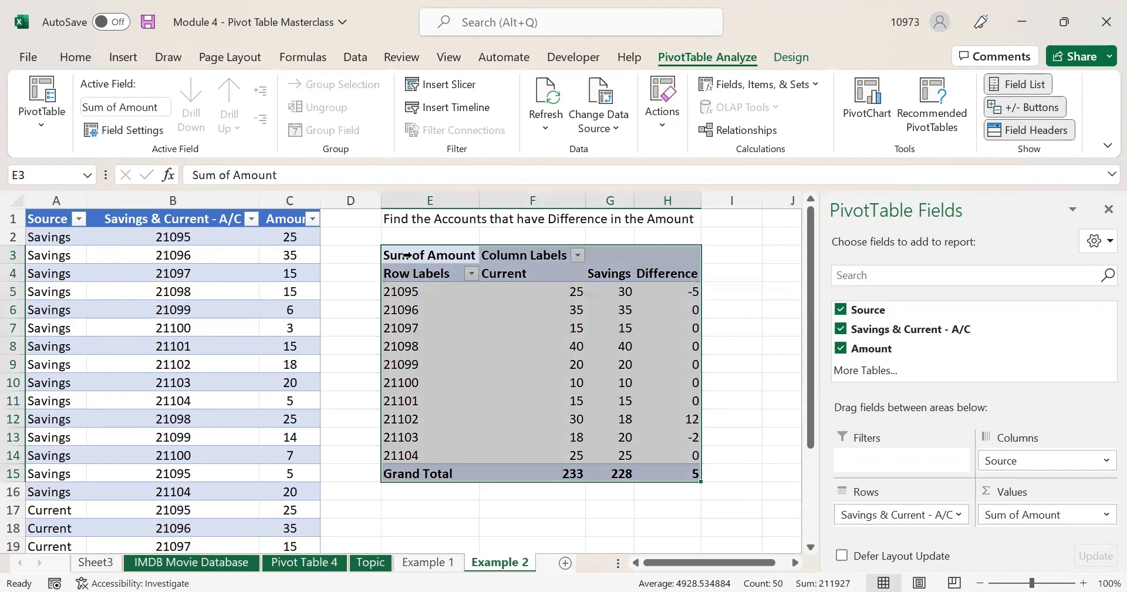
pyautogui.click(405, 256)
pyautogui.moveTo(65, 201); pyautogui.dragTo(276, 200)
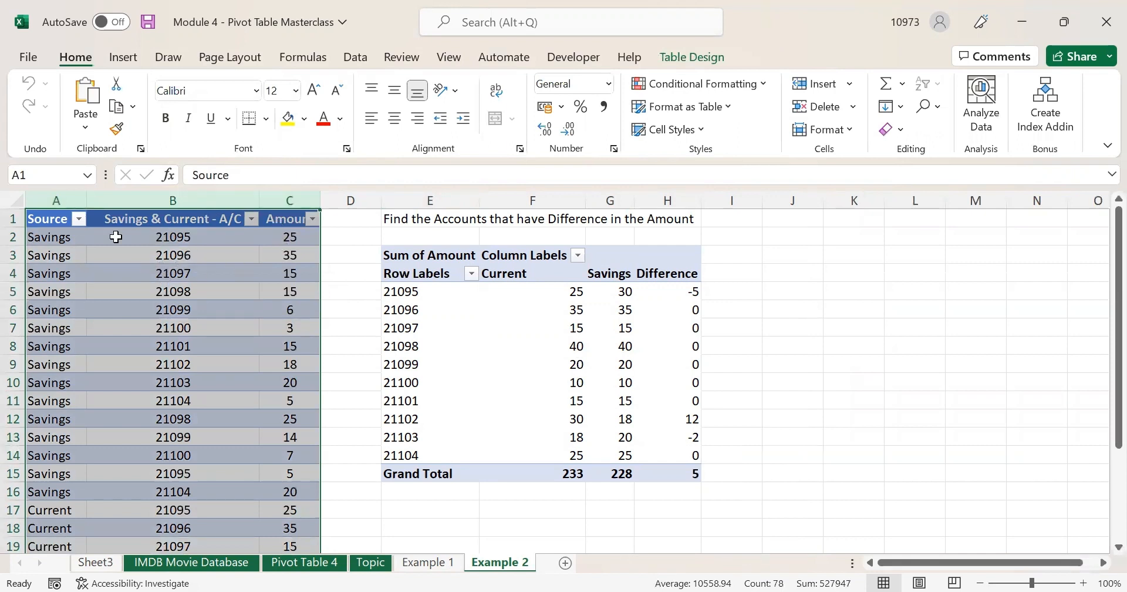
# - Check a few Difference values, including account 21098, before moving to the Example 1 sheet
pyautogui.click(595, 387)
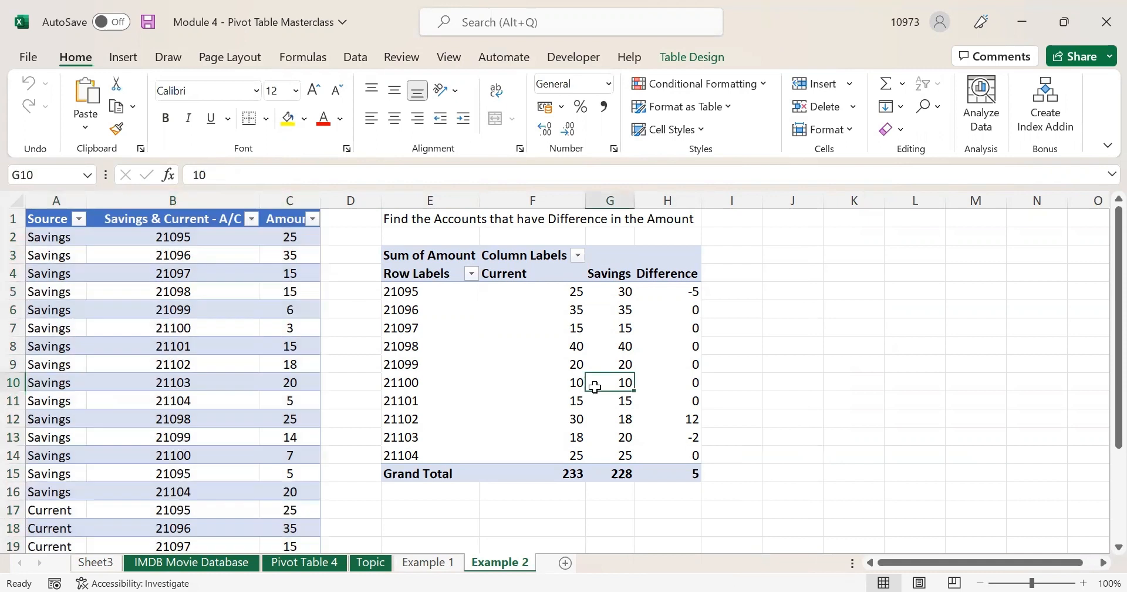
pyautogui.click(651, 288)
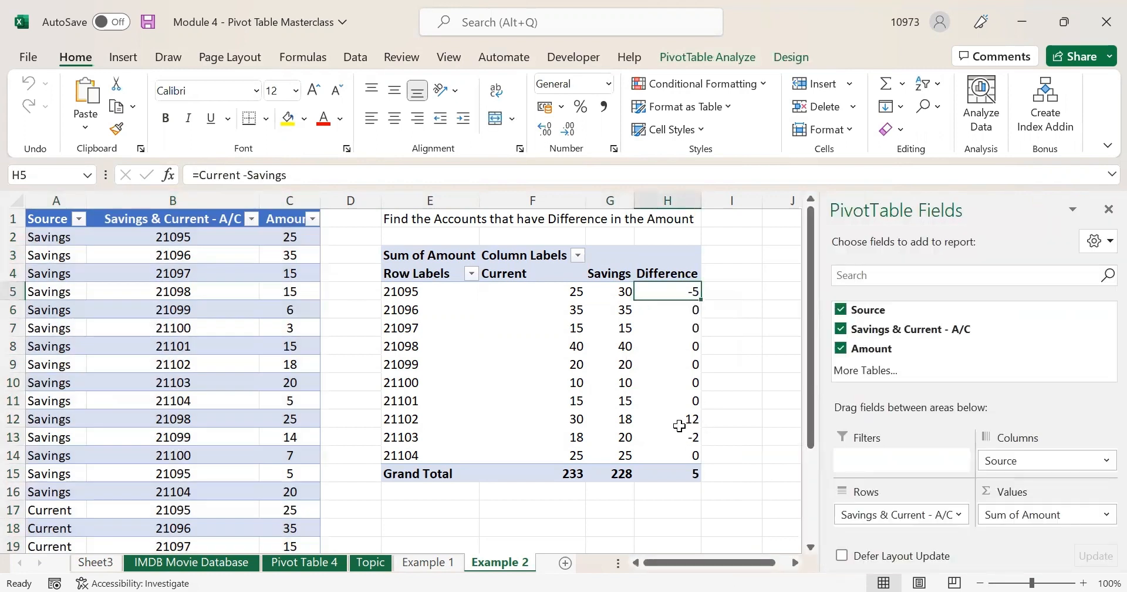
pyautogui.click(611, 359)
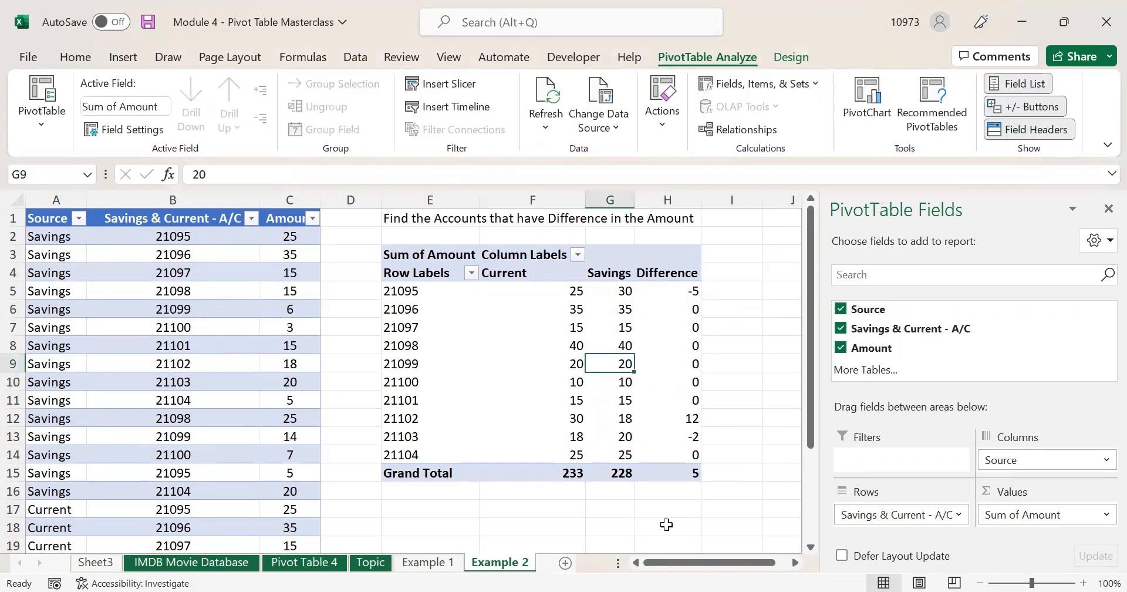
pyautogui.click(666, 524)
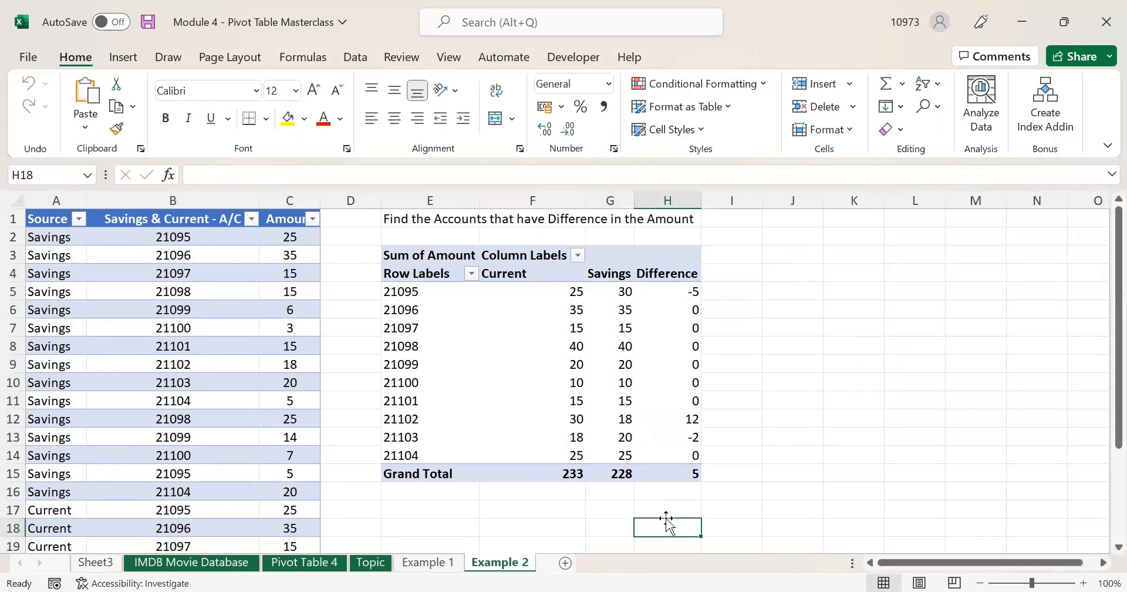
pyautogui.click(674, 374)
pyautogui.click(664, 345)
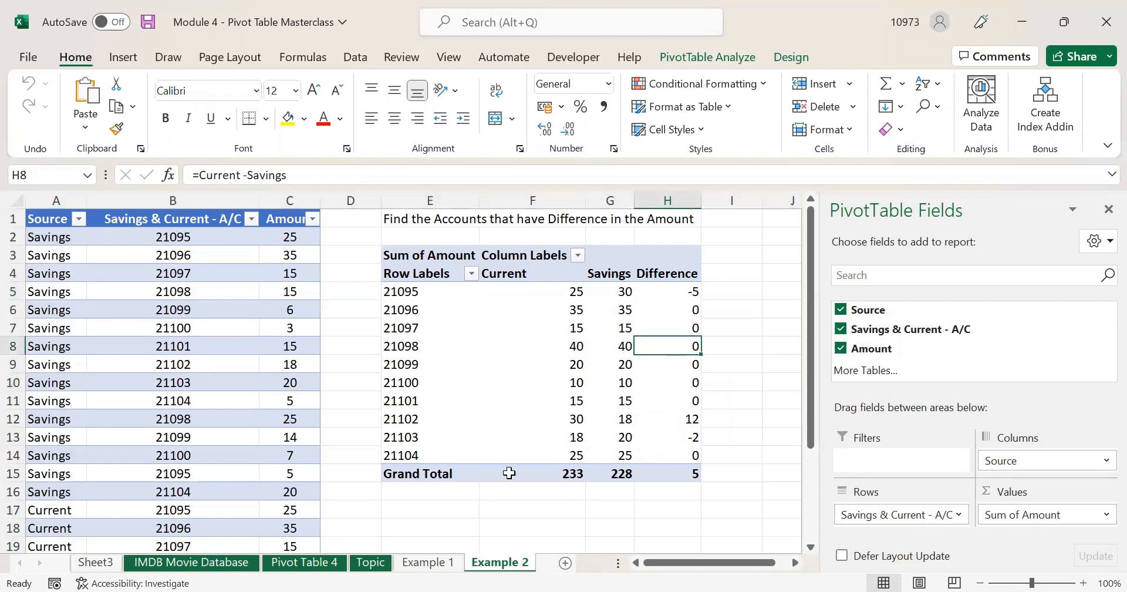
pyautogui.click(429, 562)
# - Check the Renewal % results for Region 4 and Region 9 (42%), then go to the Topic sheet
pyautogui.click(624, 348)
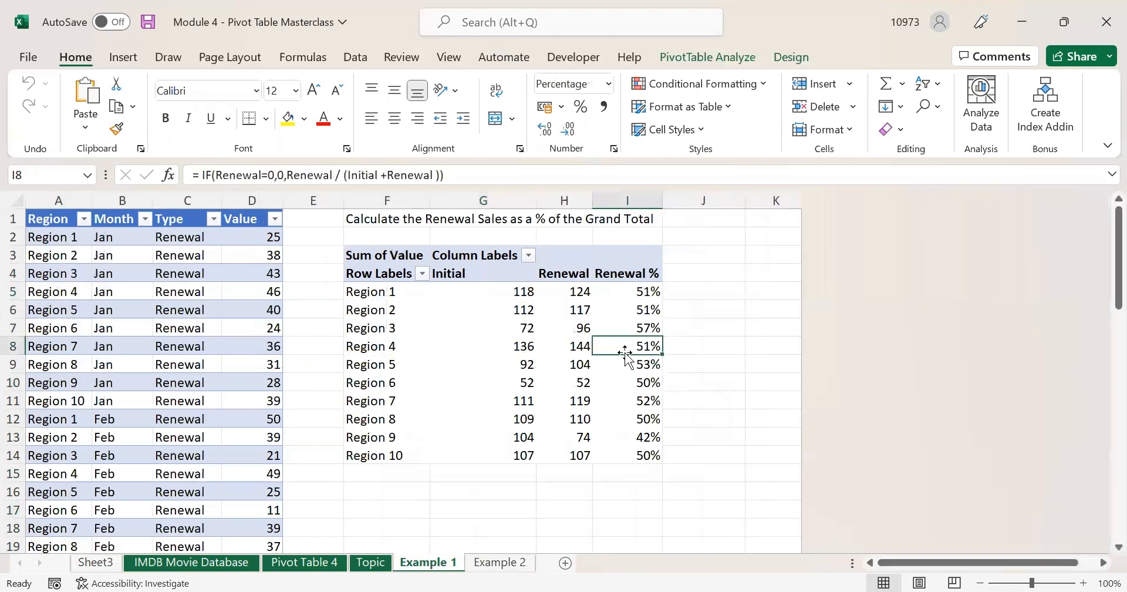
pyautogui.click(621, 434)
pyautogui.click(622, 458)
pyautogui.click(611, 491)
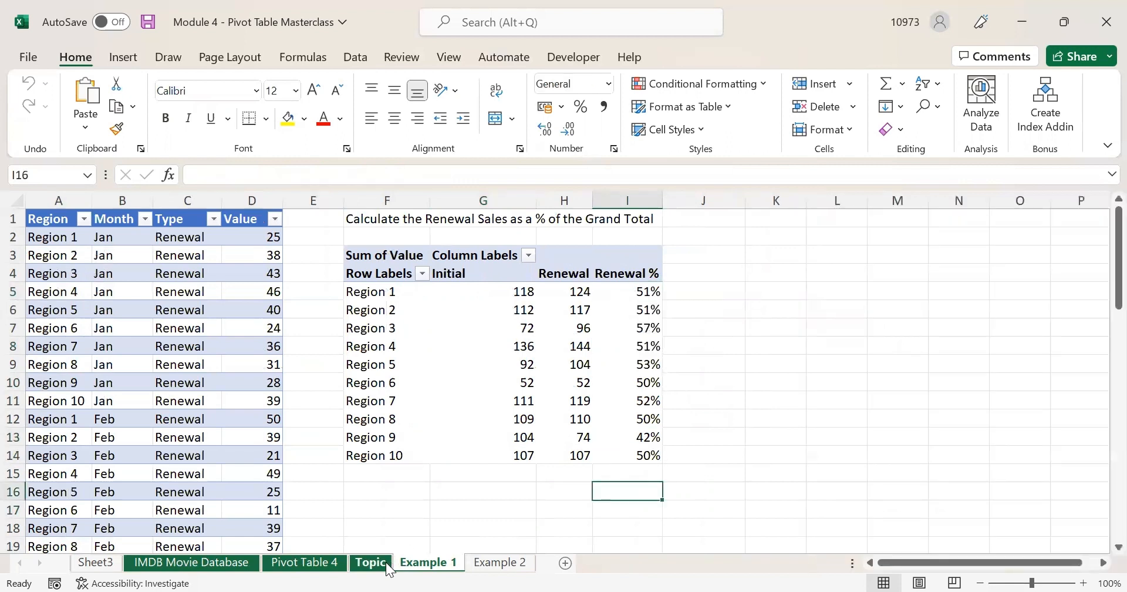
pyautogui.click(370, 562)
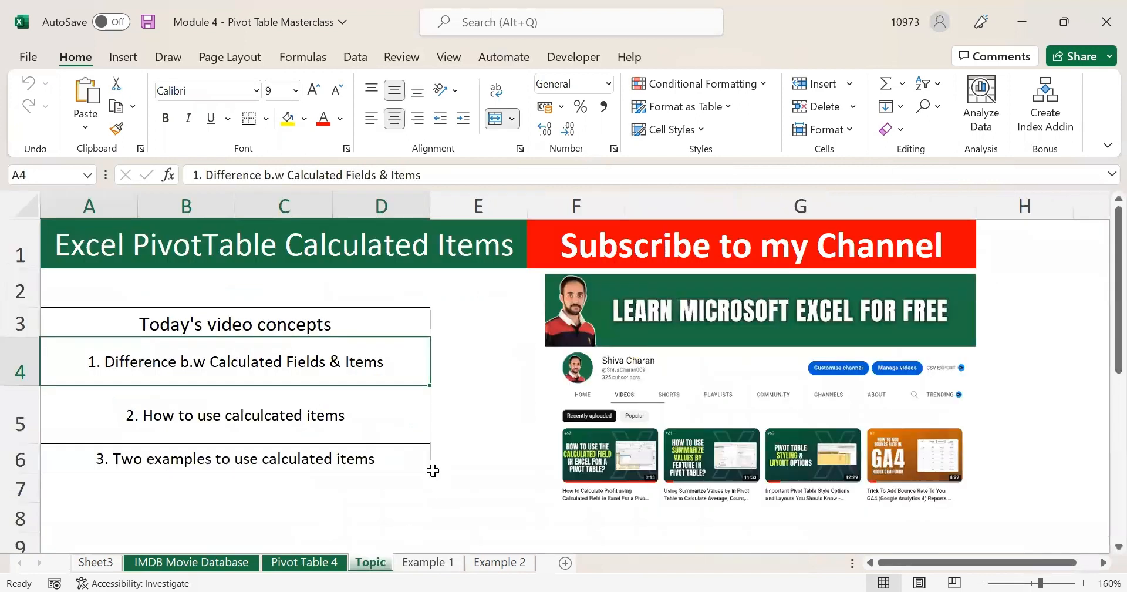